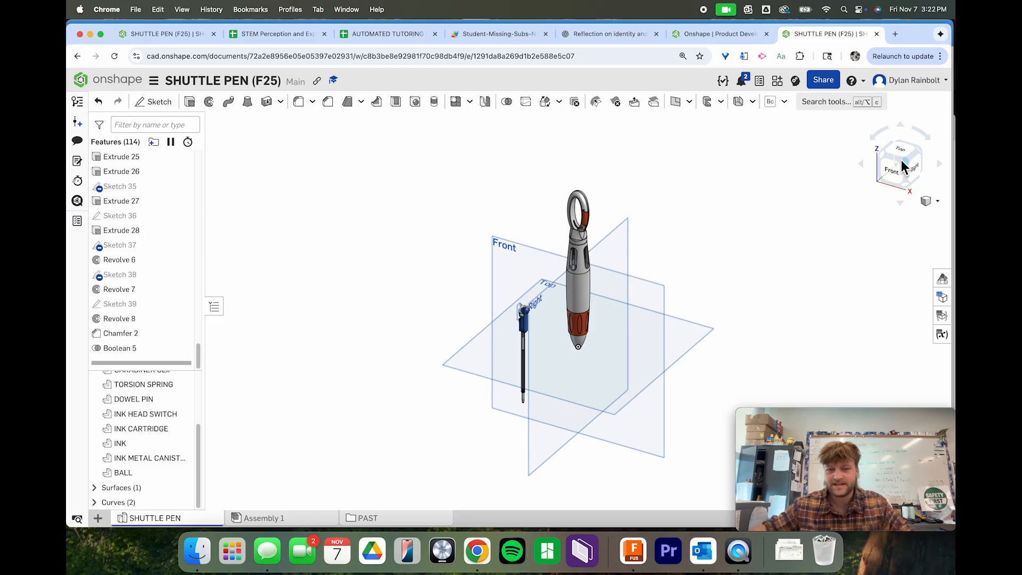
# Step: Start a transform by mate connectors on the ink head switch, ink cartridge, ink, metal canister and ball
pyautogui.moveTo(903, 167); pyautogui.dragTo(796, 243)
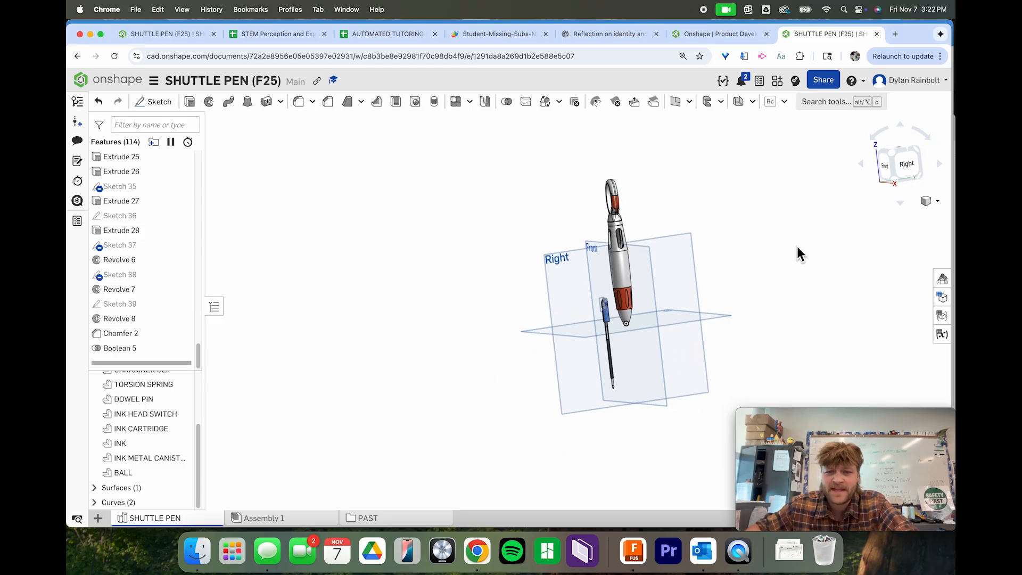
pyautogui.click(900, 163)
pyautogui.moveTo(436, 295)
pyautogui.mouseDown()
pyautogui.moveTo(522, 448)
pyautogui.moveTo(530, 498)
pyautogui.mouseUp()
pyautogui.scroll(-5, 447, 276)
pyautogui.scroll(3, 397, 245)
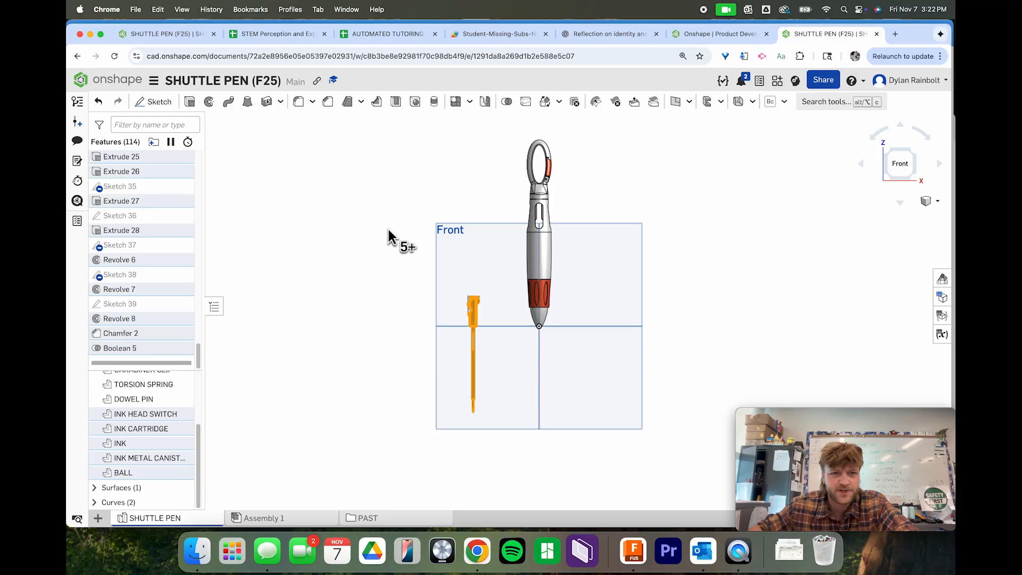
pyautogui.click(813, 105)
pyautogui.write('trans')
pyautogui.press('Return')
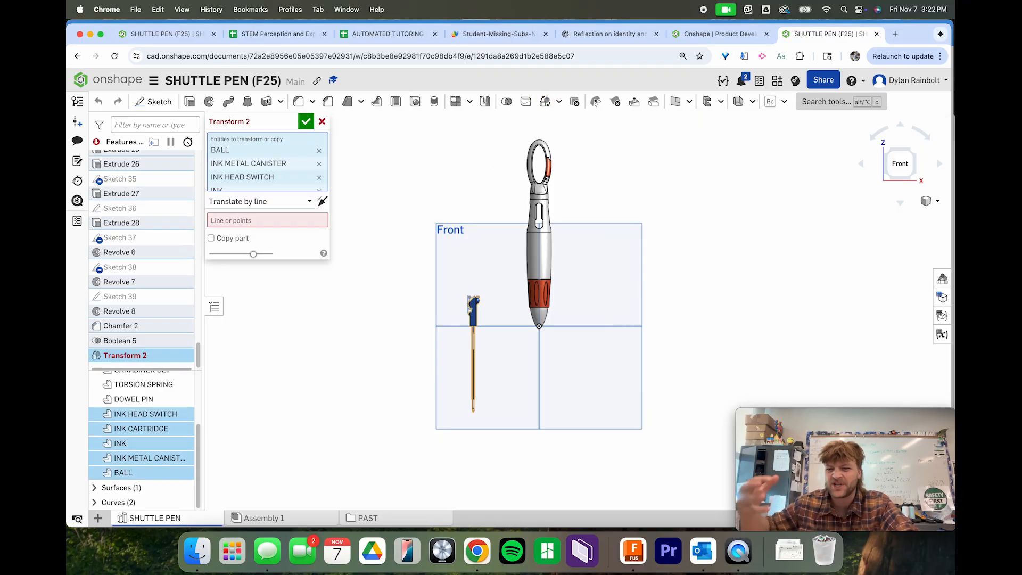
pyautogui.click(273, 202)
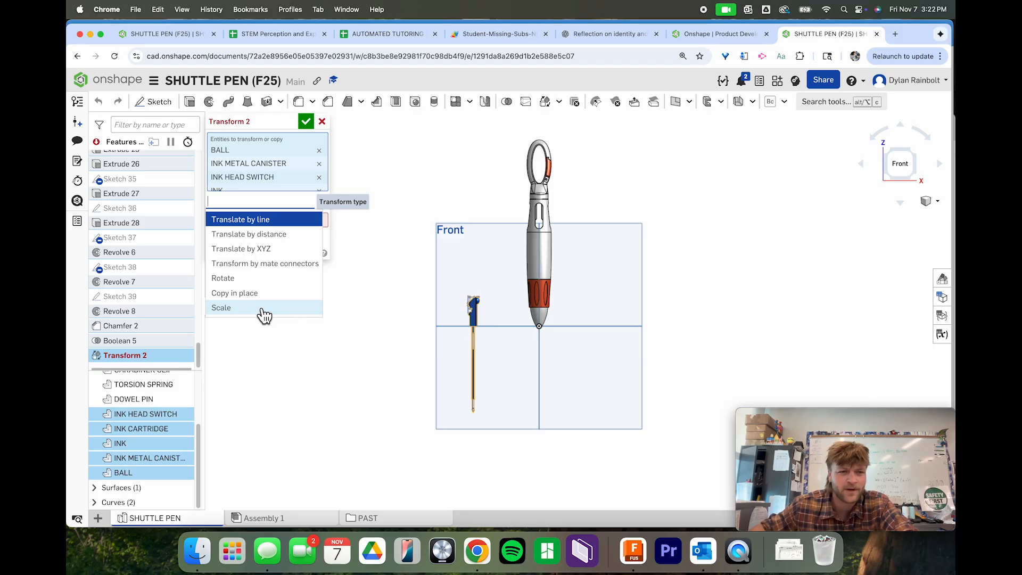
pyautogui.click(263, 265)
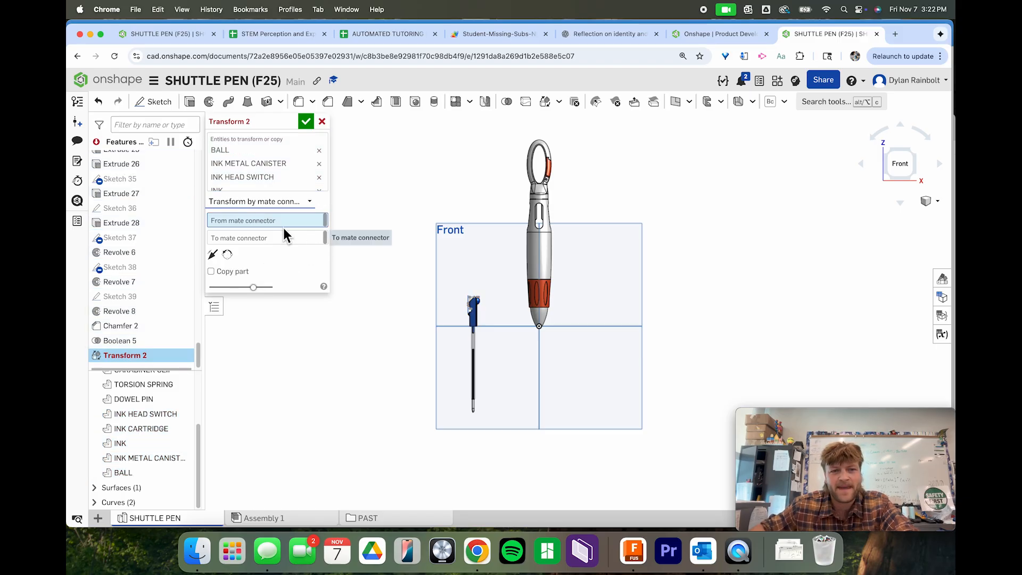
# Step: Set the mate connector at the ball on the ink cartridge's tip as the transform's origin
pyautogui.scroll(1, 476, 372)
pyautogui.scroll(15, 469, 421)
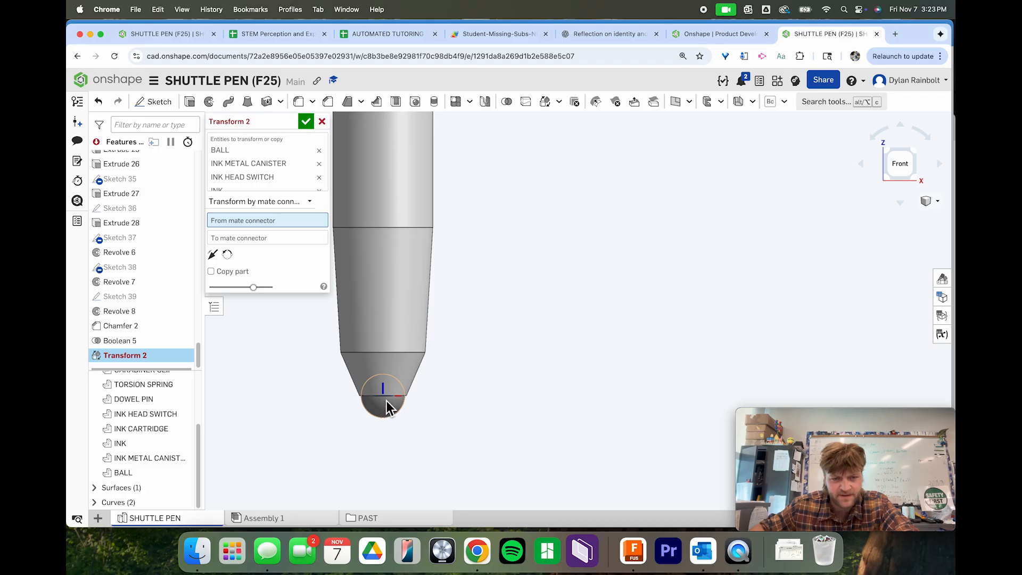
pyautogui.moveTo(388, 409); pyautogui.dragTo(383, 403, button='right')
pyautogui.click(386, 405)
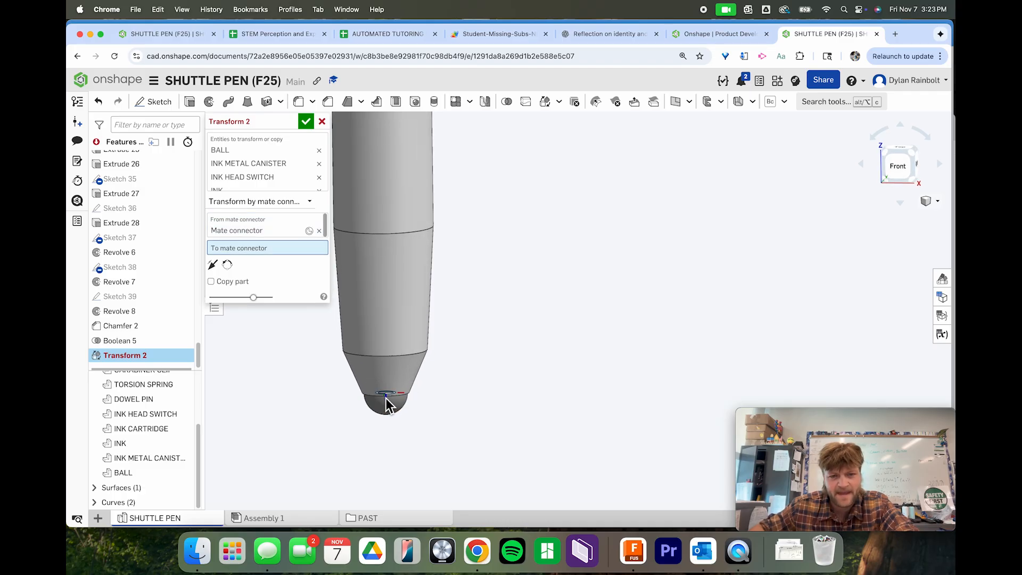
# Step: Set the mate connector beside the ink head, level with the pen's tip, as the destination and apply the transform
pyautogui.scroll(-8, 477, 359)
pyautogui.scroll(-12, 400, 380)
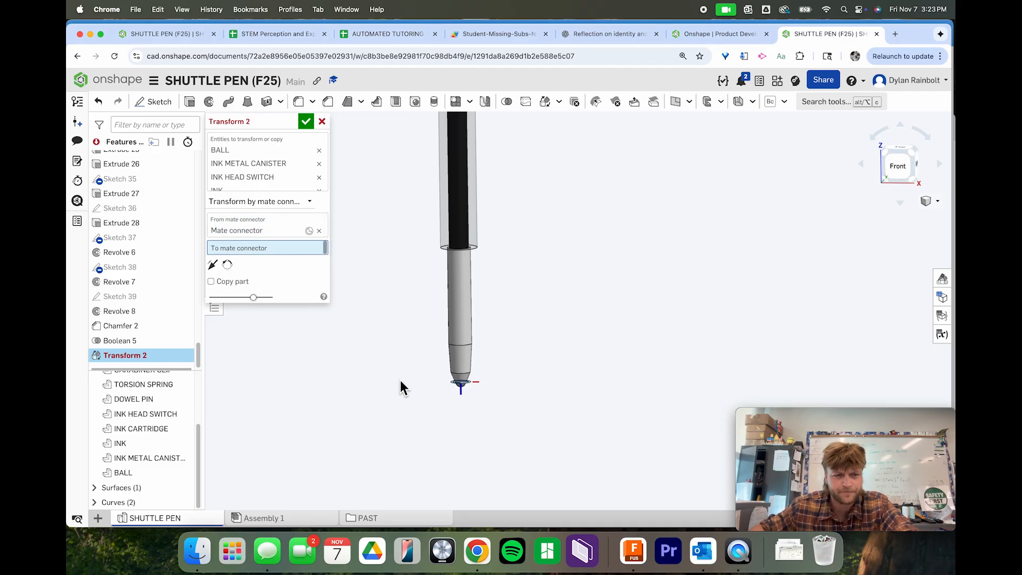
pyautogui.moveTo(428, 258); pyautogui.dragTo(421, 271, button='right')
pyautogui.scroll(6, 420, 272)
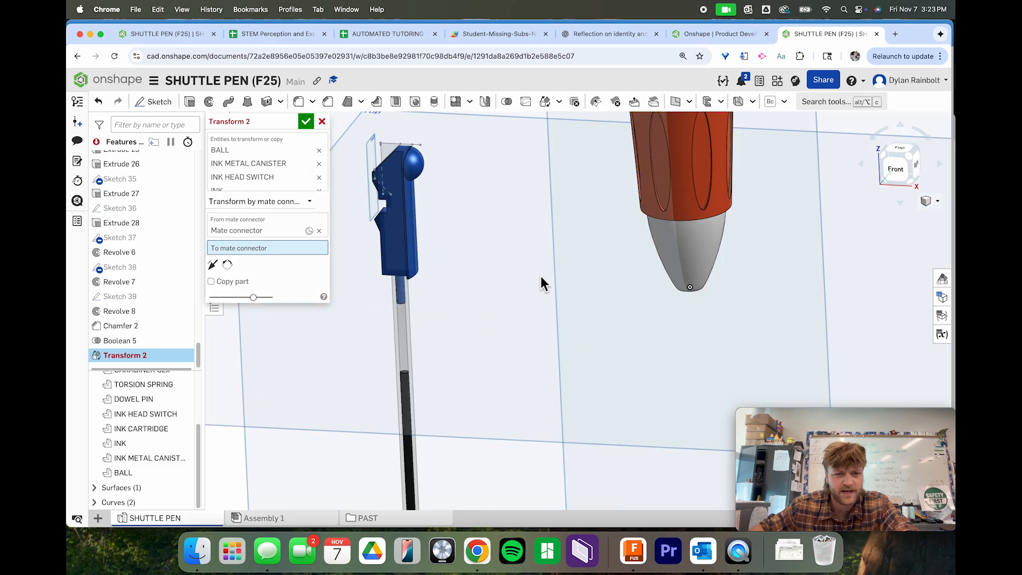
pyautogui.scroll(-3, 540, 276)
pyautogui.scroll(6, 444, 273)
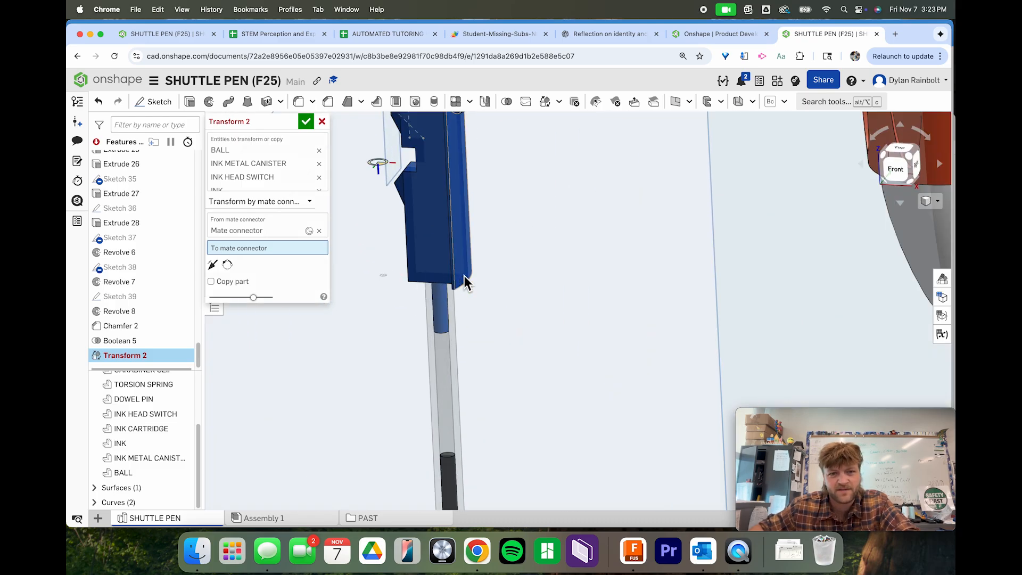
pyautogui.click(380, 278)
pyautogui.scroll(-5, 484, 287)
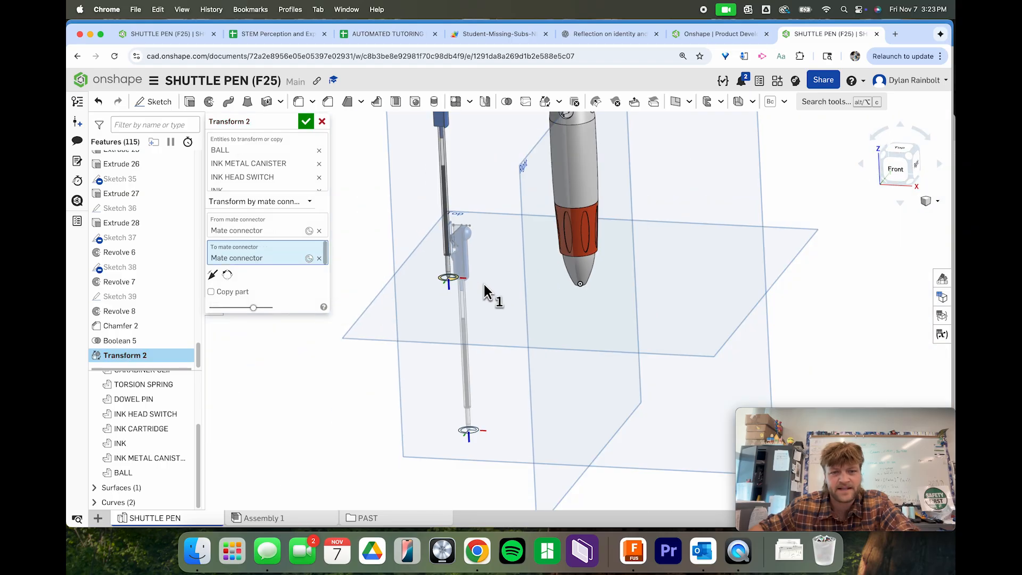
pyautogui.click(306, 122)
# Step: Hide all sketches in the model
pyautogui.click(897, 165)
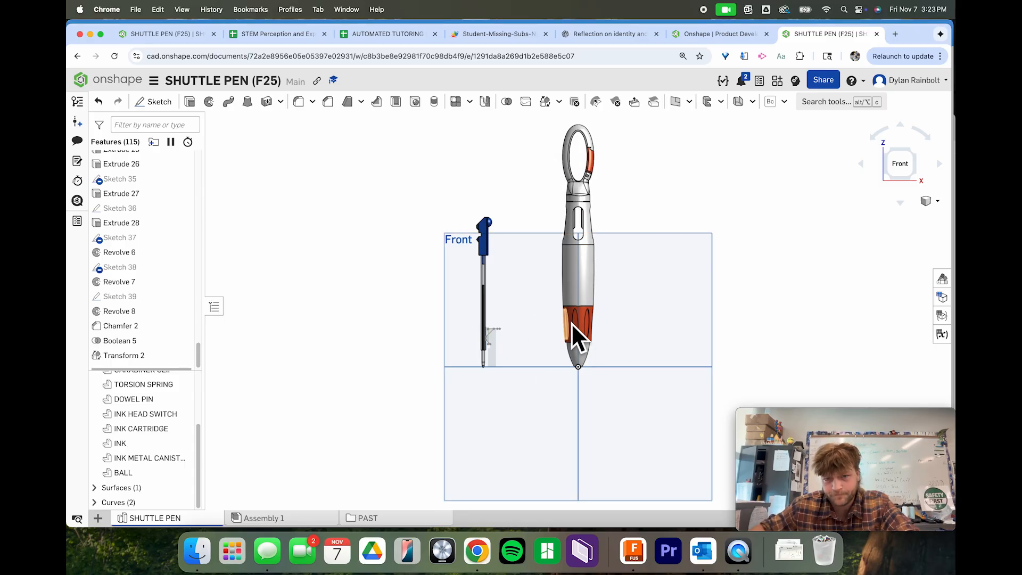
pyautogui.scroll(3, 542, 333)
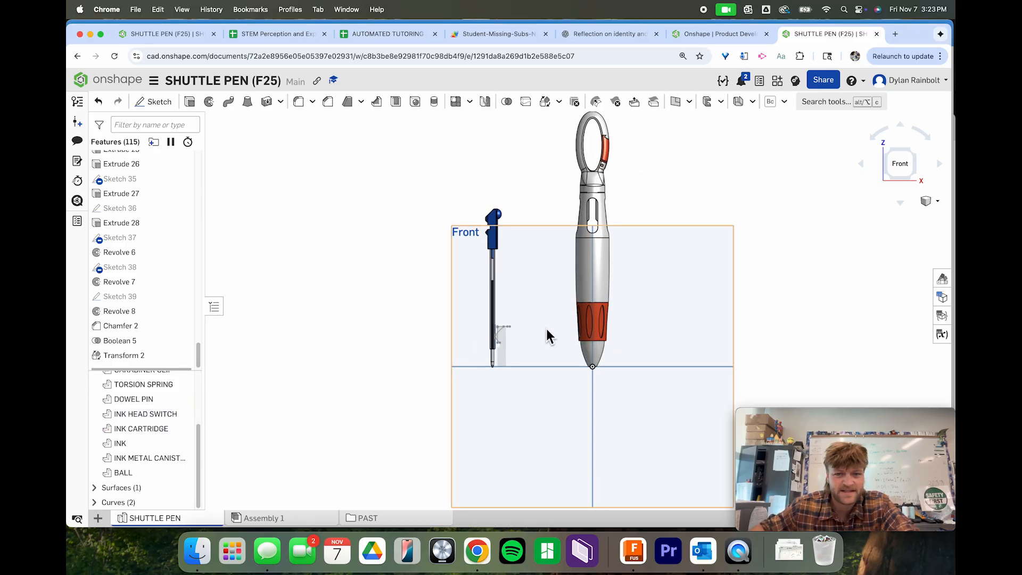
pyautogui.scroll(5, 481, 383)
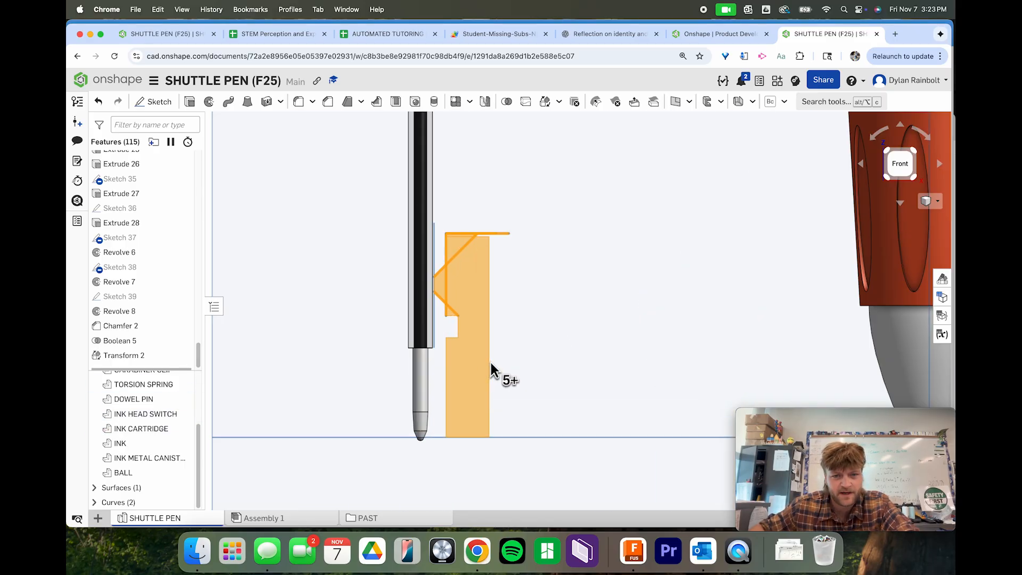
pyautogui.rightClick(484, 361)
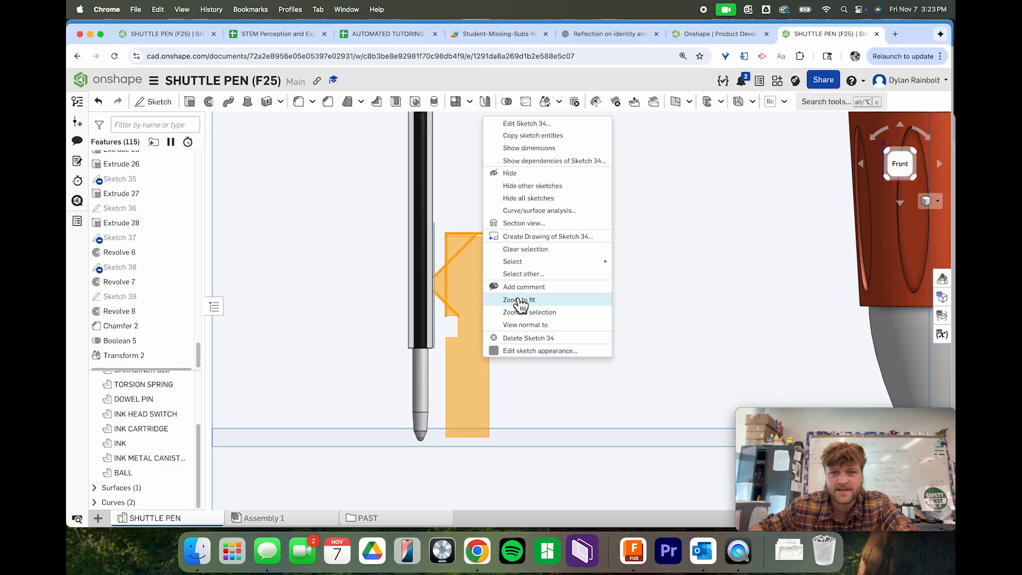
pyautogui.click(563, 198)
pyautogui.scroll(-3, 567, 197)
pyautogui.moveTo(569, 197); pyautogui.dragTo(570, 229, button='right')
pyautogui.scroll(-5, 557, 341)
pyautogui.scroll(5, 556, 308)
pyautogui.moveTo(556, 308); pyautogui.dragTo(569, 308, button='right')
pyautogui.scroll(-4, 500, 407)
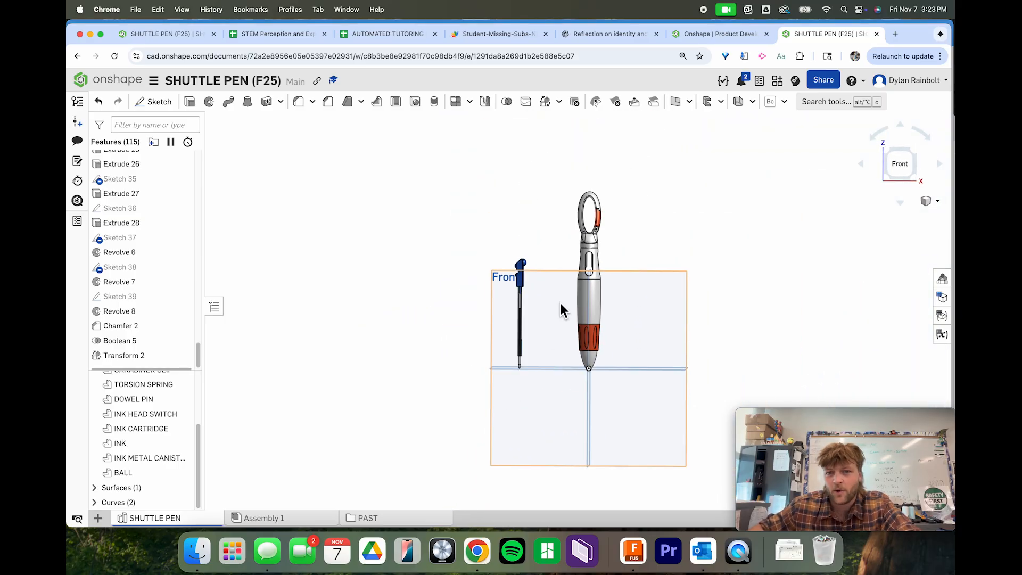
# Step: Start a sketch on the Front plane and draw a 0.535 diameter circle beside the pen's tip
pyautogui.scroll(3, 559, 303)
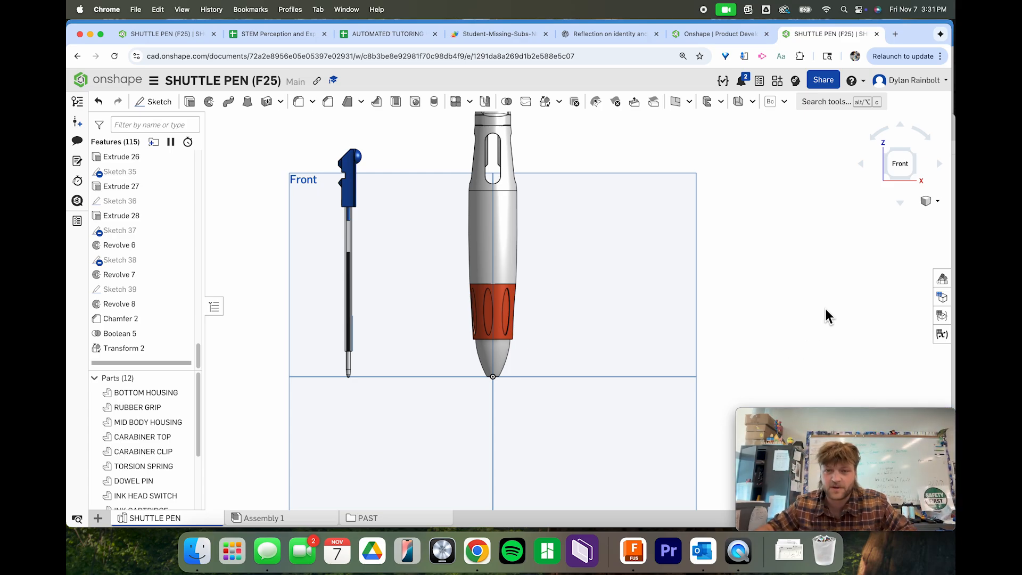
pyautogui.click(350, 173)
pyautogui.click(162, 104)
pyautogui.click(899, 164)
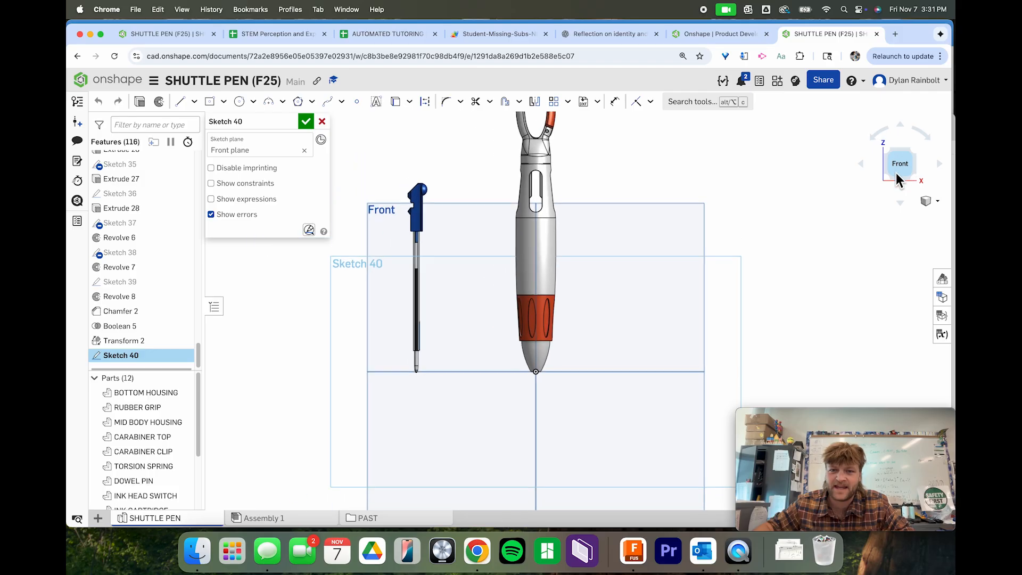
pyautogui.click(239, 101)
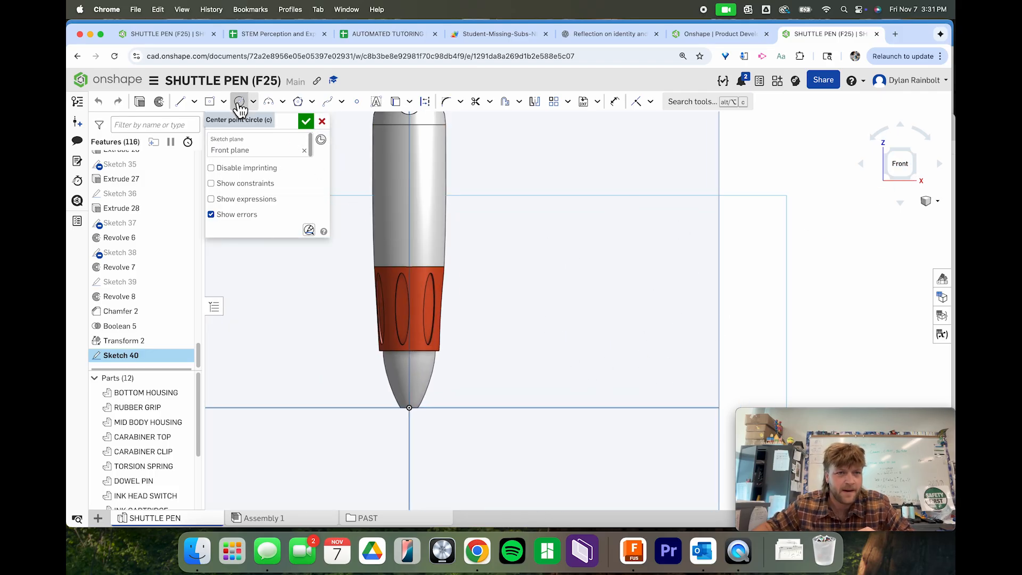
pyautogui.click(587, 352)
pyautogui.click(616, 351)
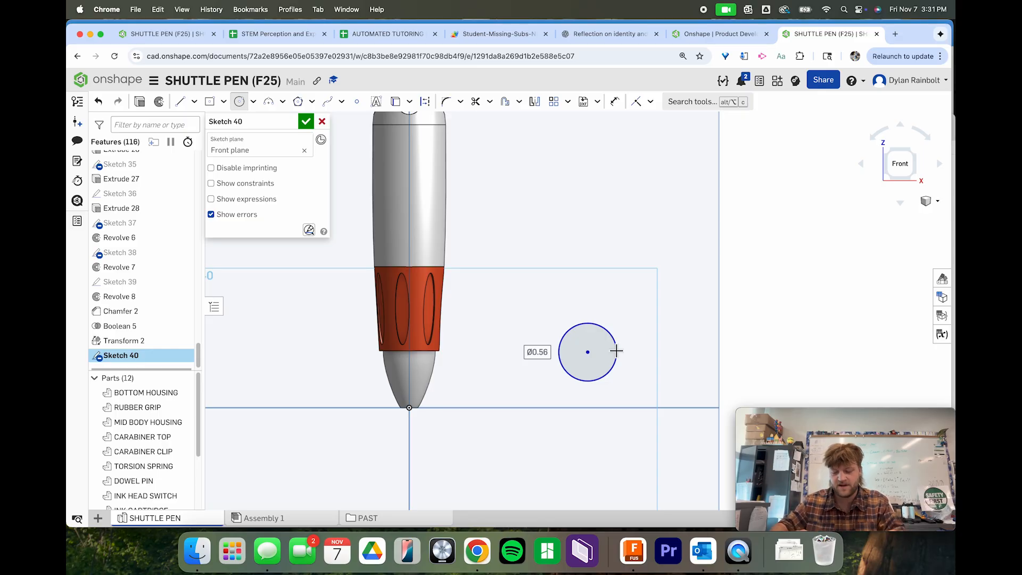
pyautogui.click(615, 351)
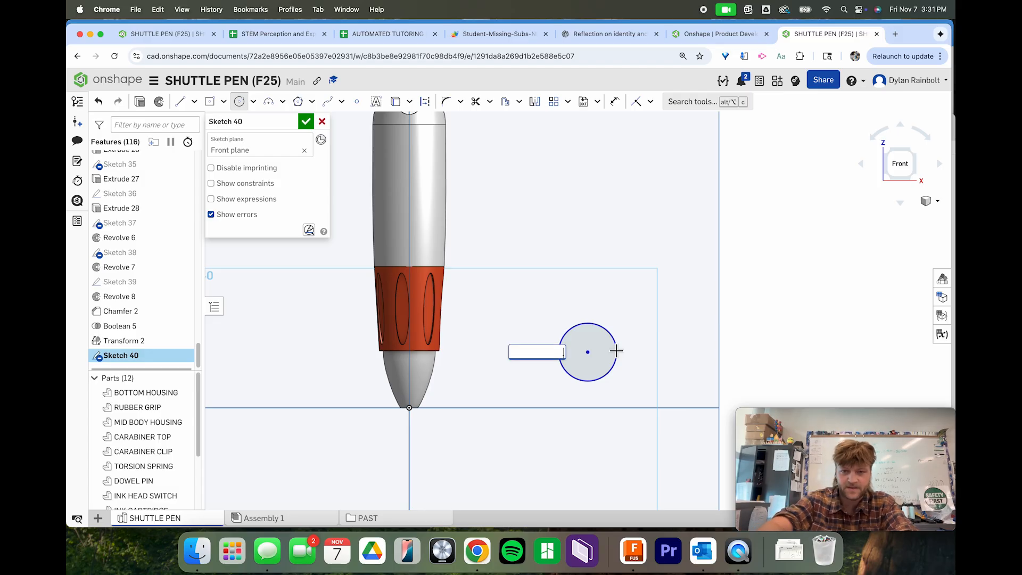
pyautogui.write('.535')
pyautogui.press('Return')
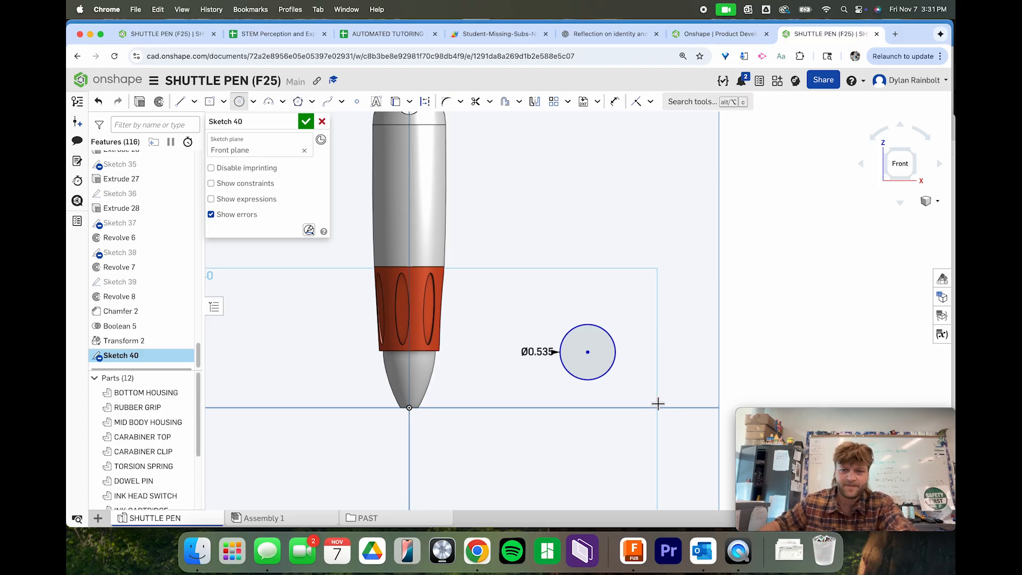
# Step: Draw two crossing rectangles centred in the circle with corners on its edge, one upright about 0.341 by 0.413 and one wider than tall
pyautogui.scroll(5, 606, 370)
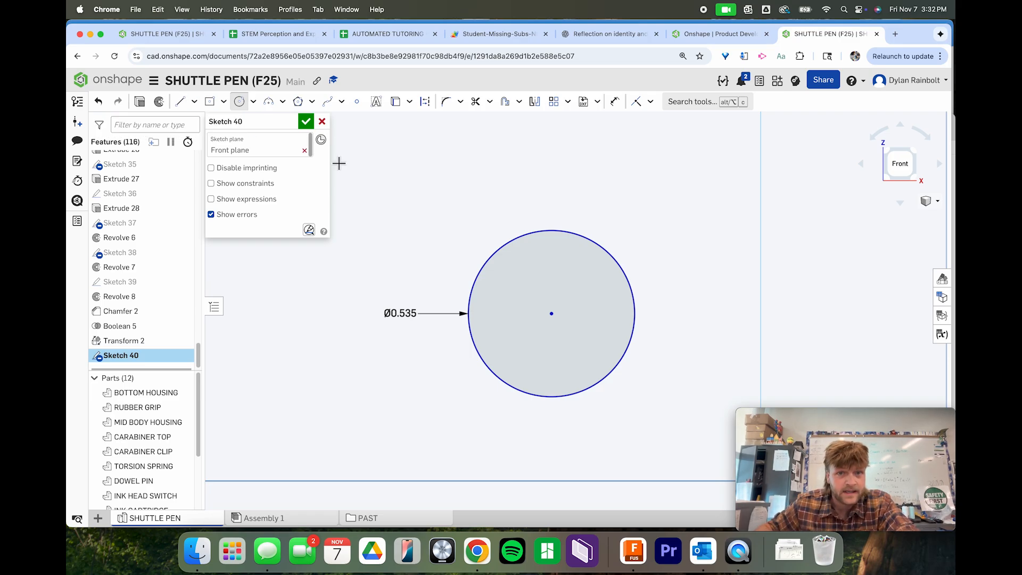
pyautogui.click(599, 258)
pyautogui.press('Escape')
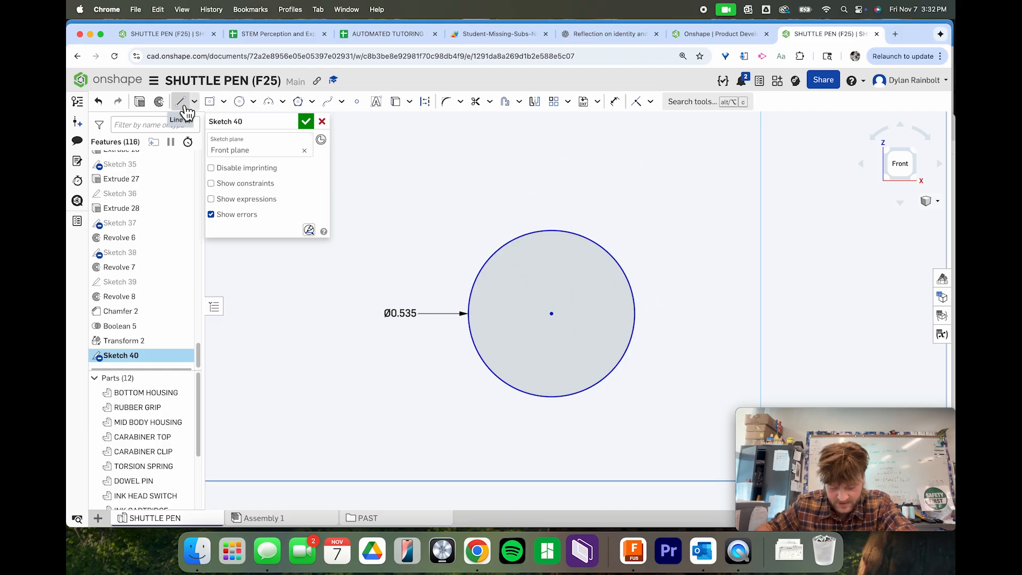
pyautogui.click(213, 109)
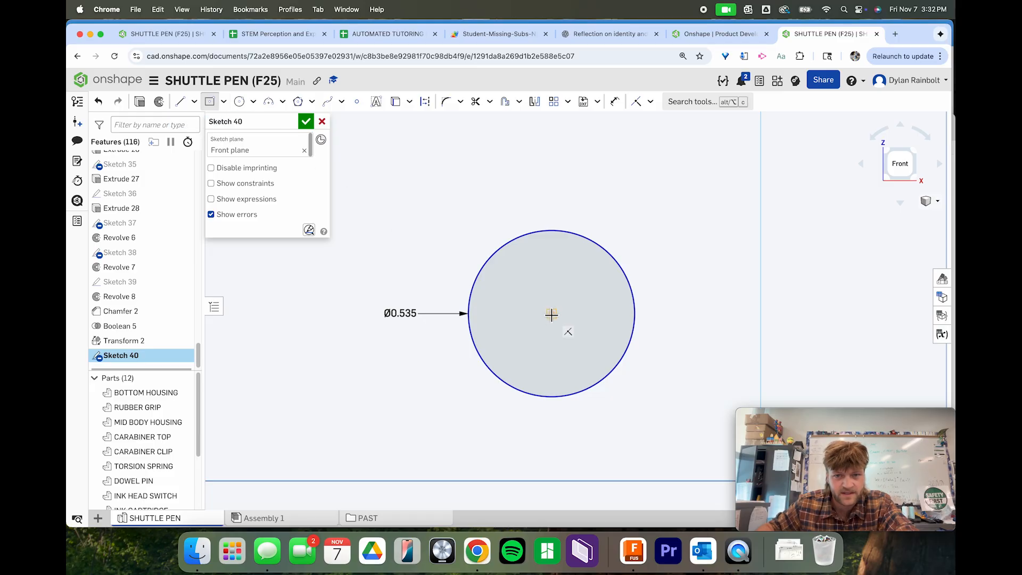
pyautogui.click(551, 313)
pyautogui.click(498, 249)
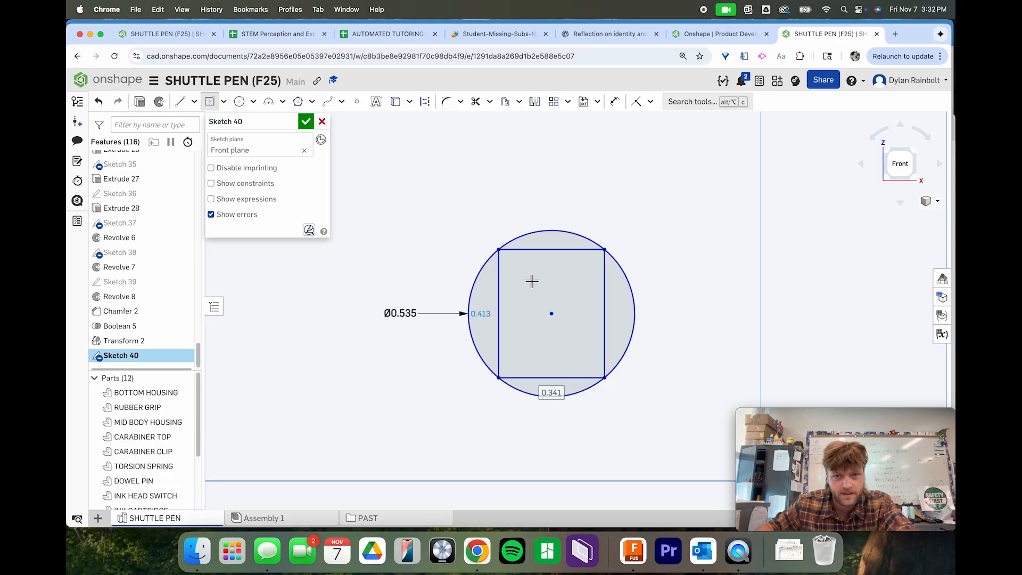
pyautogui.click(551, 313)
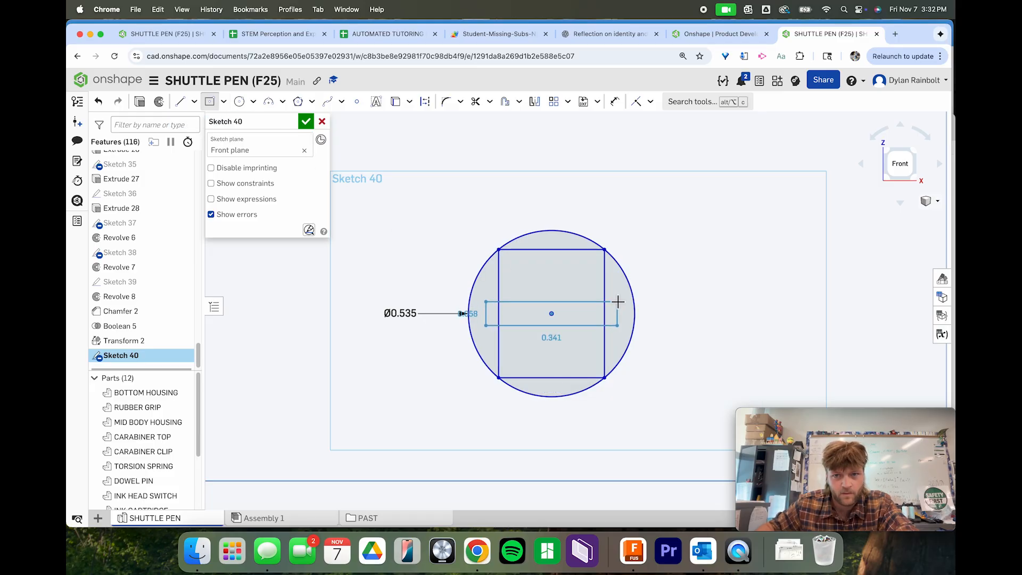
pyautogui.click(628, 275)
pyautogui.press('Escape')
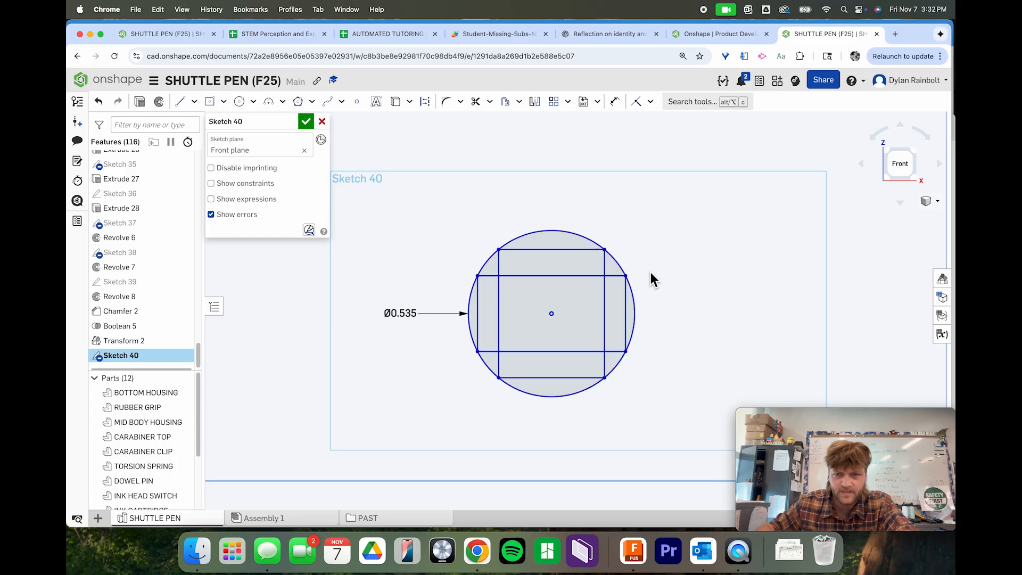
# Step: Trim the rectangles' outer sides and crossing inner segments, leaving only four small corner notches inside the circle
pyautogui.scroll(-1, 650, 279)
pyautogui.scroll(1, 658, 306)
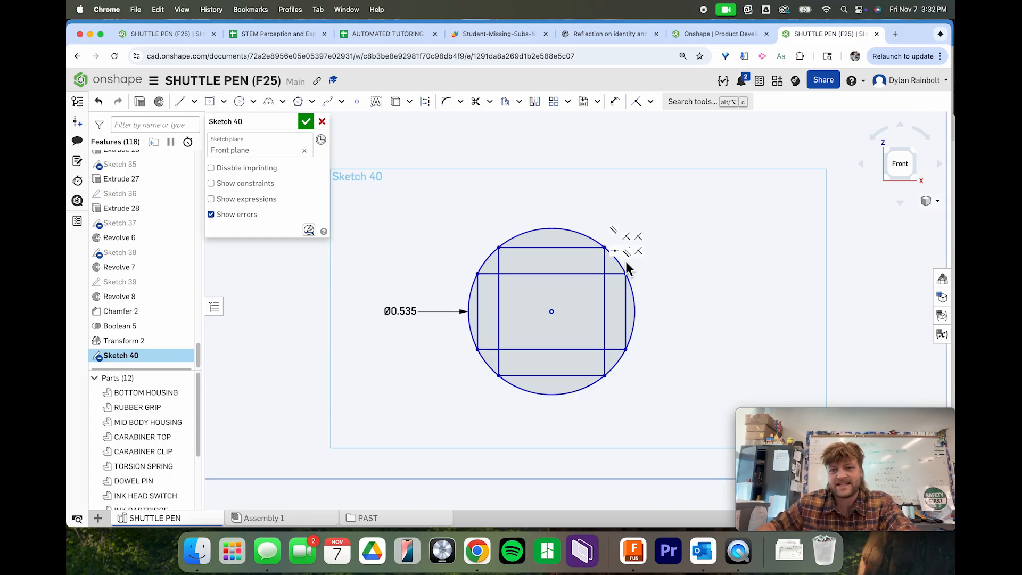
pyautogui.press('m')
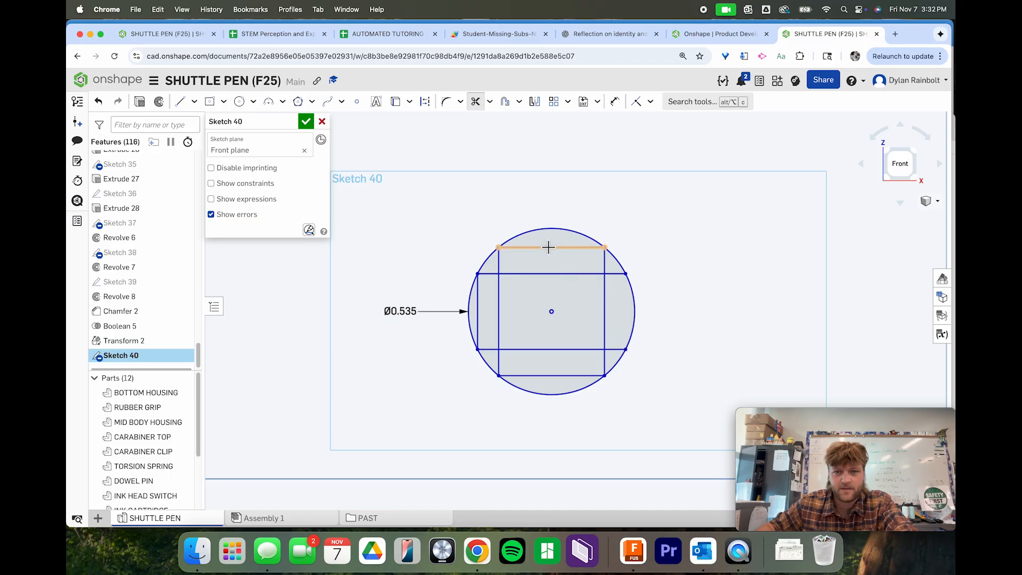
pyautogui.click(548, 247)
pyautogui.click(477, 312)
pyautogui.click(548, 375)
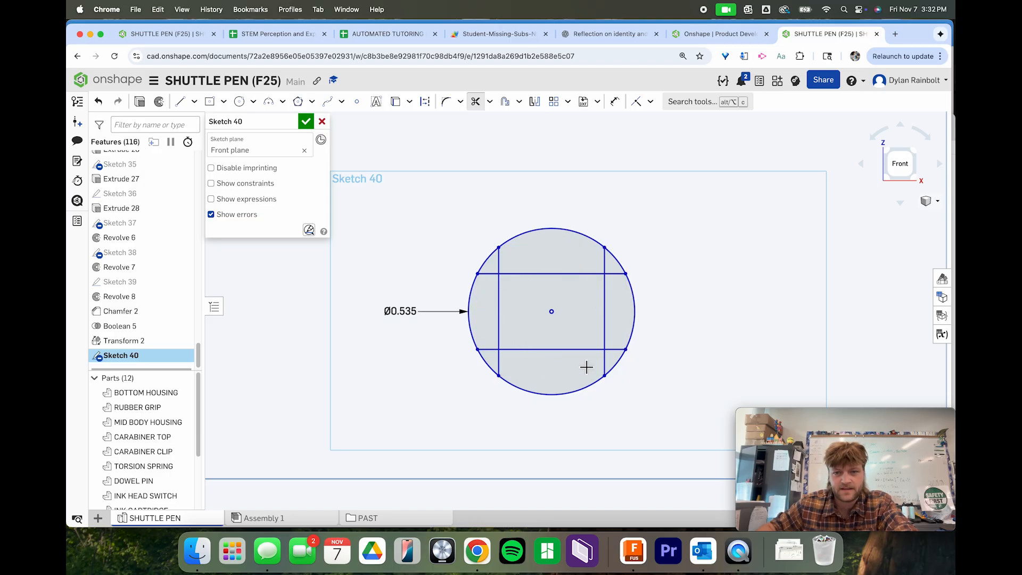
pyautogui.click(604, 336)
pyautogui.click(574, 349)
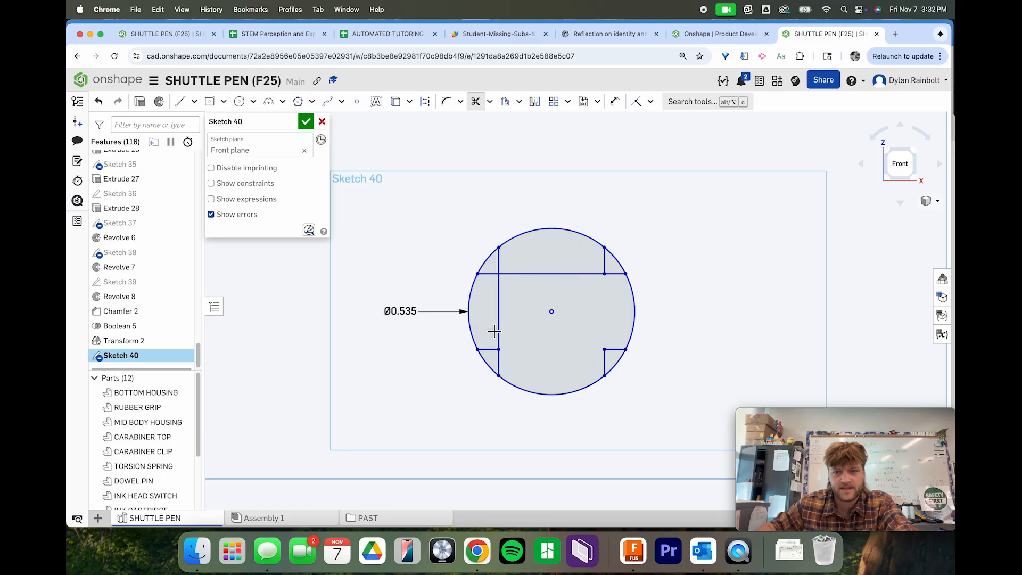
pyautogui.click(499, 324)
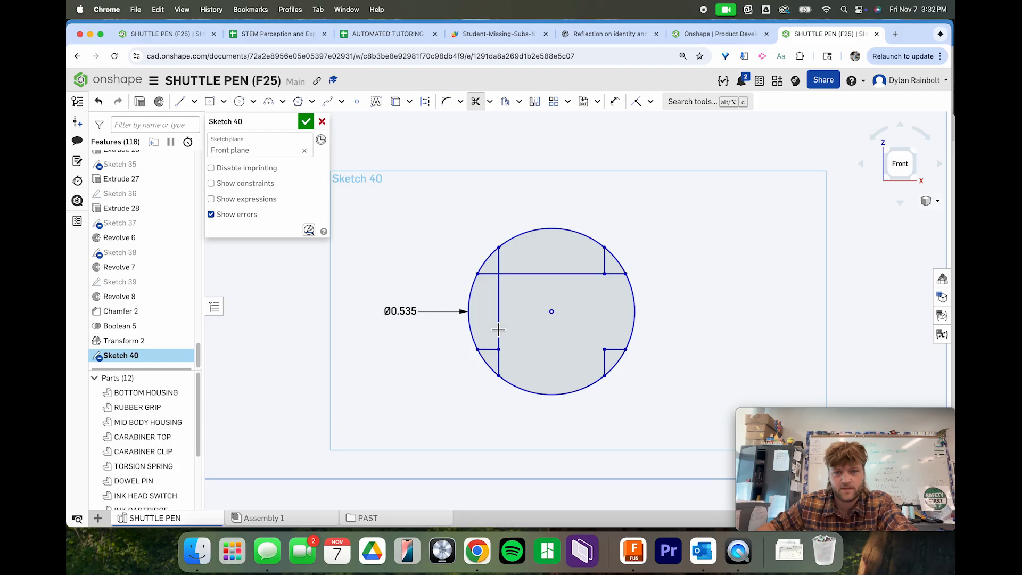
pyautogui.click(524, 273)
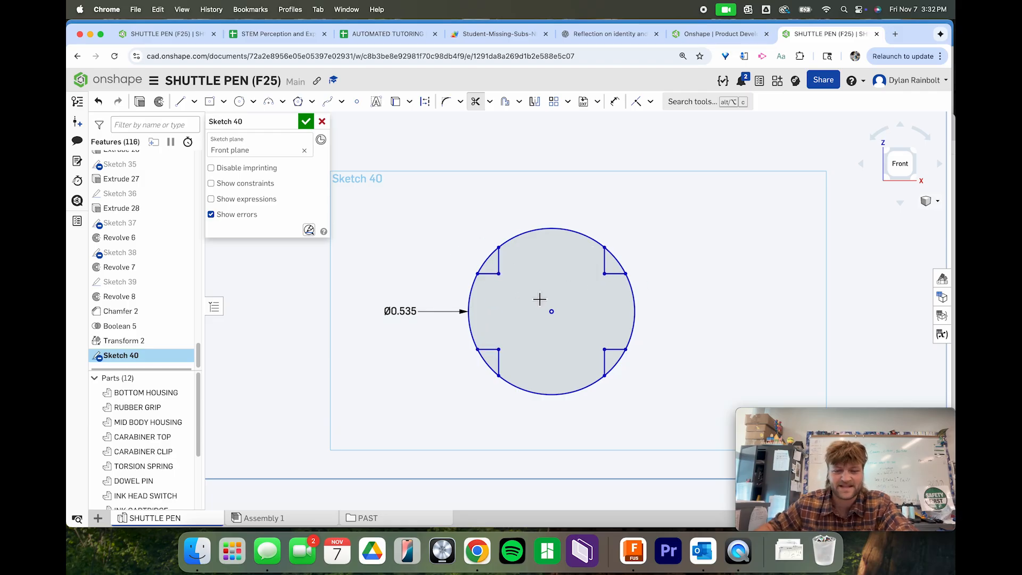
# Step: Dimension the vertical distance between the right-hand upper and lower notches' horizontal edges and set it to 0.313 in
pyautogui.press('d')
pyautogui.click(615, 272)
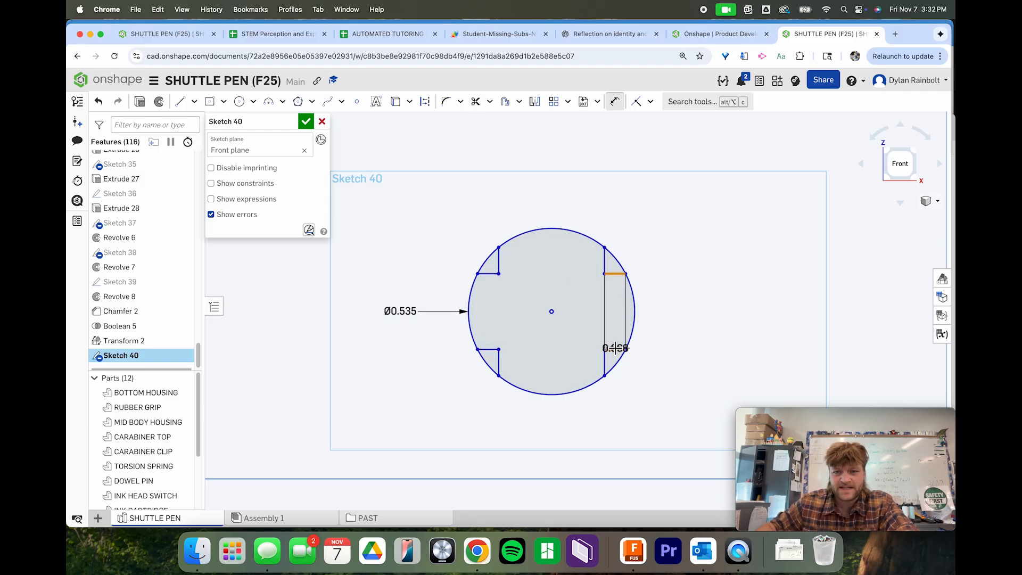
pyautogui.click(614, 349)
pyautogui.click(714, 316)
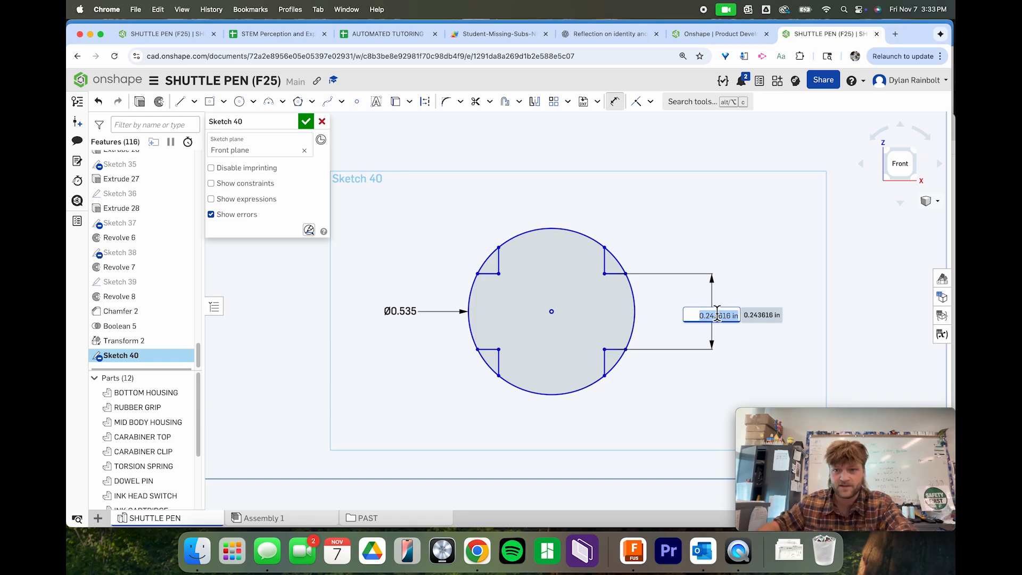
pyautogui.write('.312')
pyautogui.press('Return')
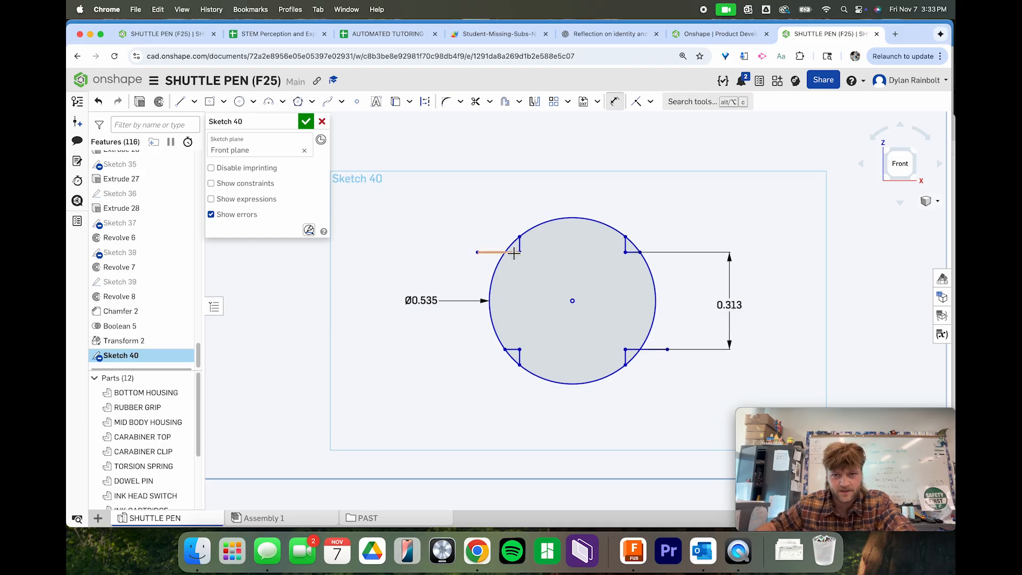
# Step: Dimension the distance between the two lower notches' vertical edges and set it to 0.3125 in
pyautogui.click(652, 103)
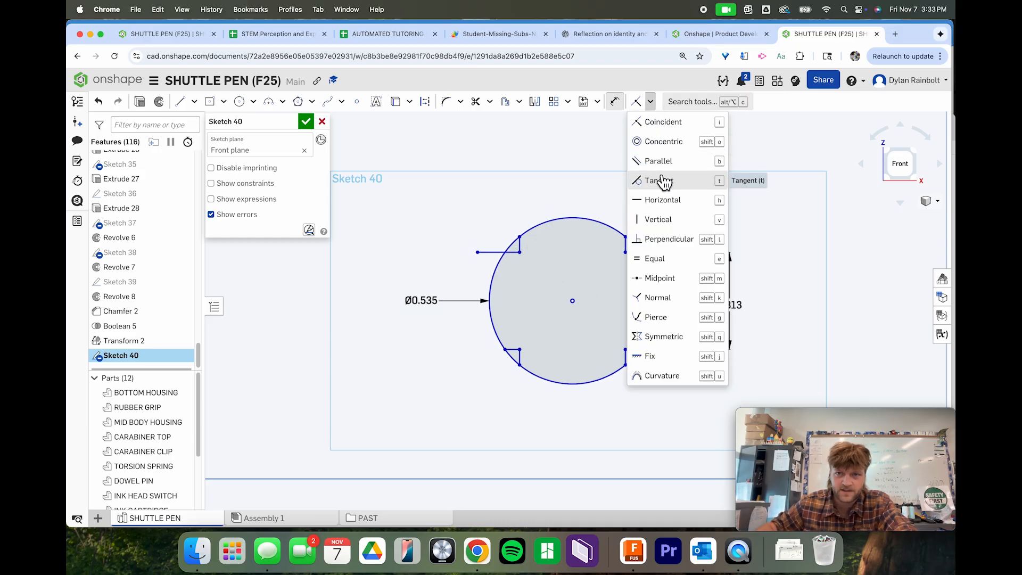
pyautogui.click(666, 198)
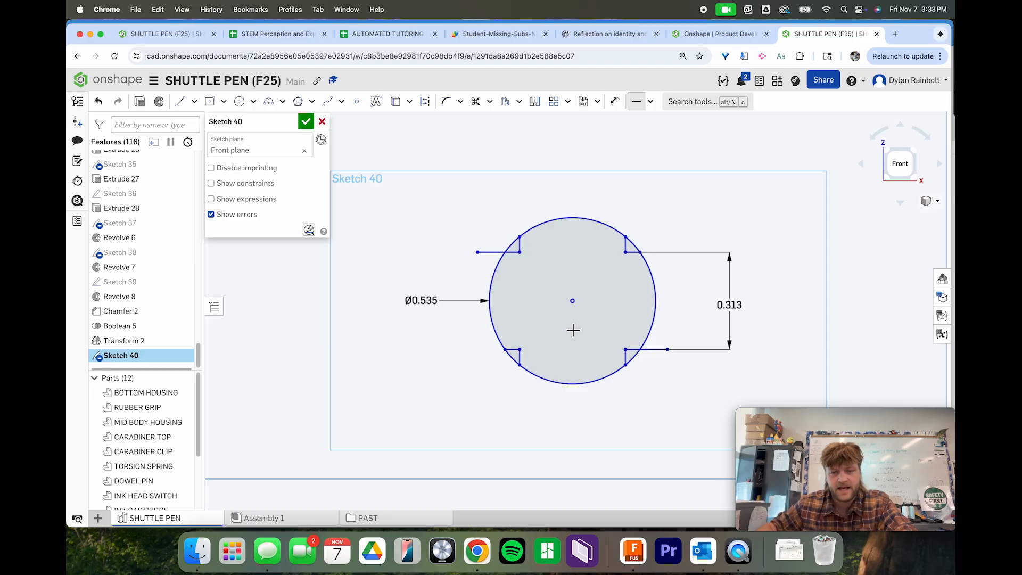
pyautogui.press('d')
pyautogui.click(521, 357)
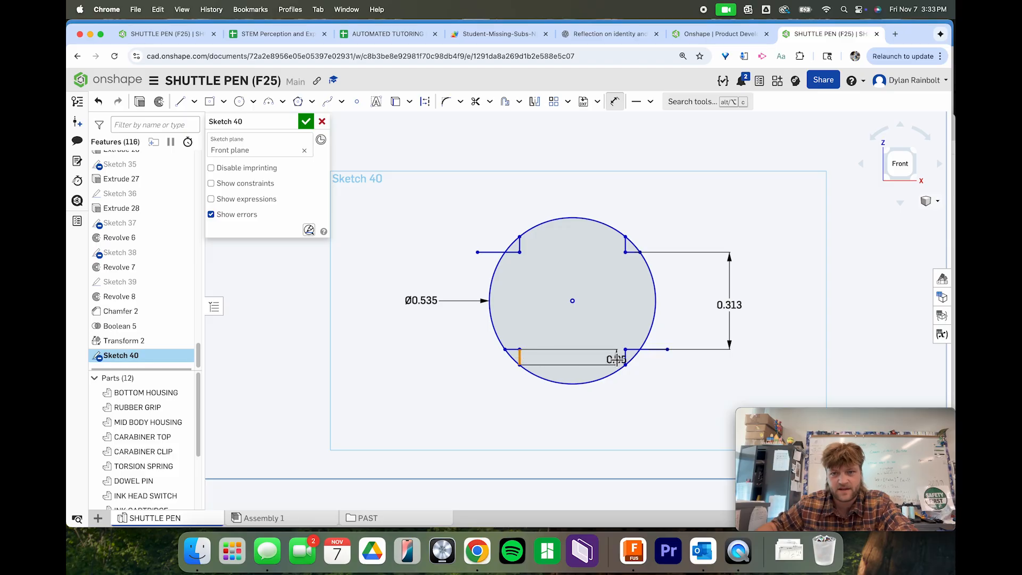
pyautogui.click(625, 357)
pyautogui.click(552, 432)
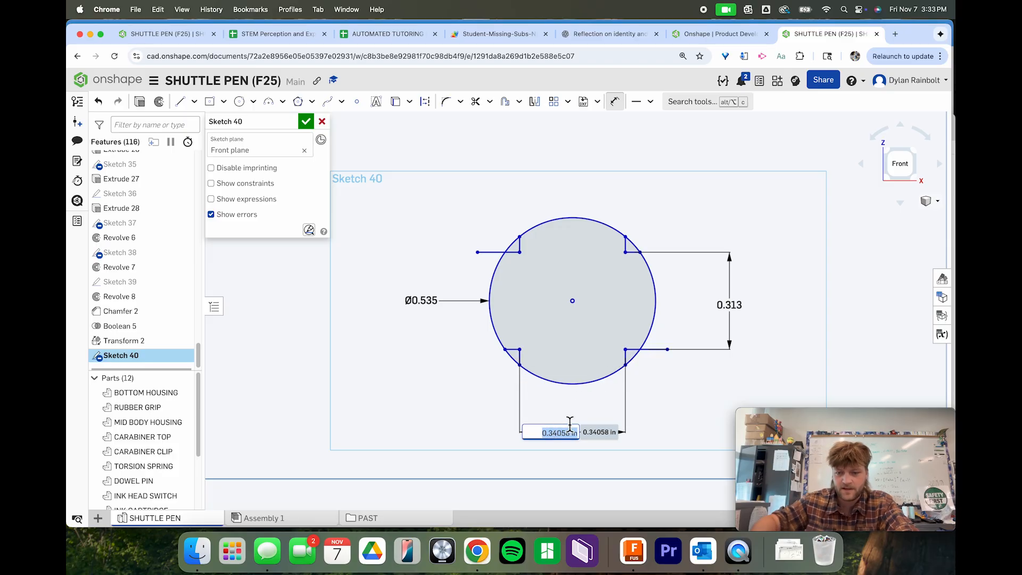
pyautogui.write('.3125')
pyautogui.press('Return')
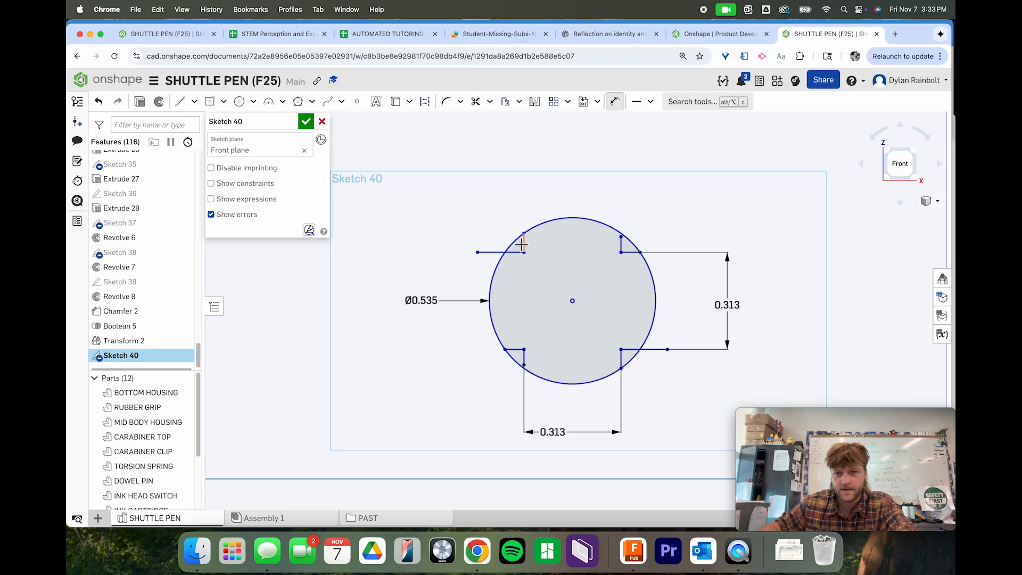
pyautogui.press('Escape')
# Step: Extend the lower-left notch's vertical edge to meet the circle
pyautogui.scroll(2, 594, 167)
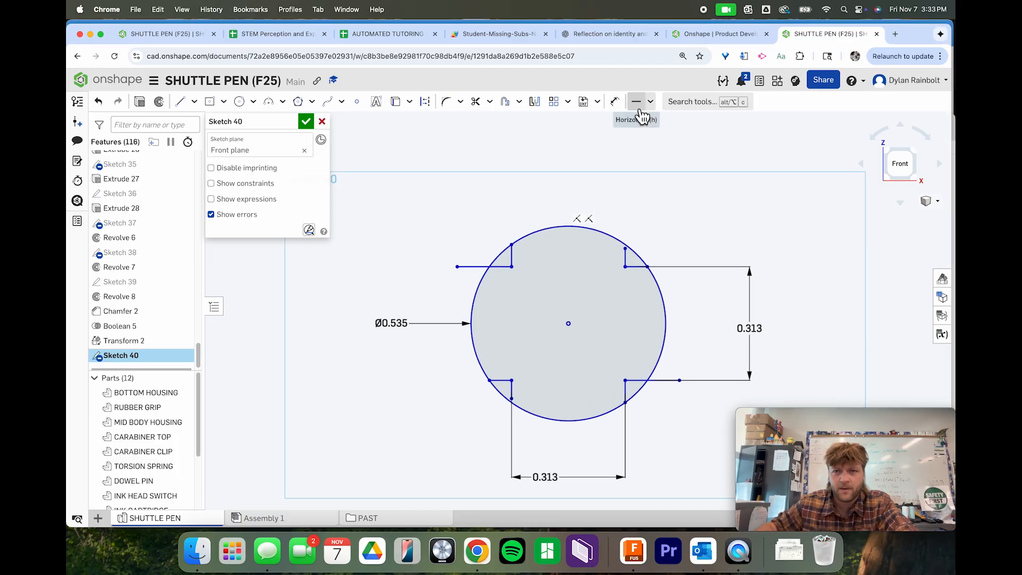
pyautogui.click(489, 102)
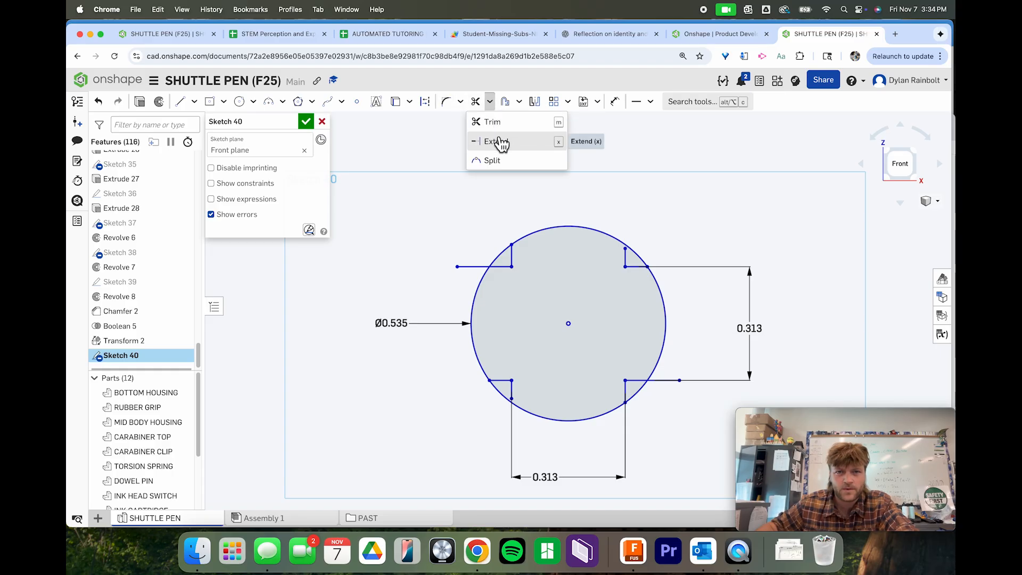
pyautogui.click(500, 141)
pyautogui.scroll(5, 514, 389)
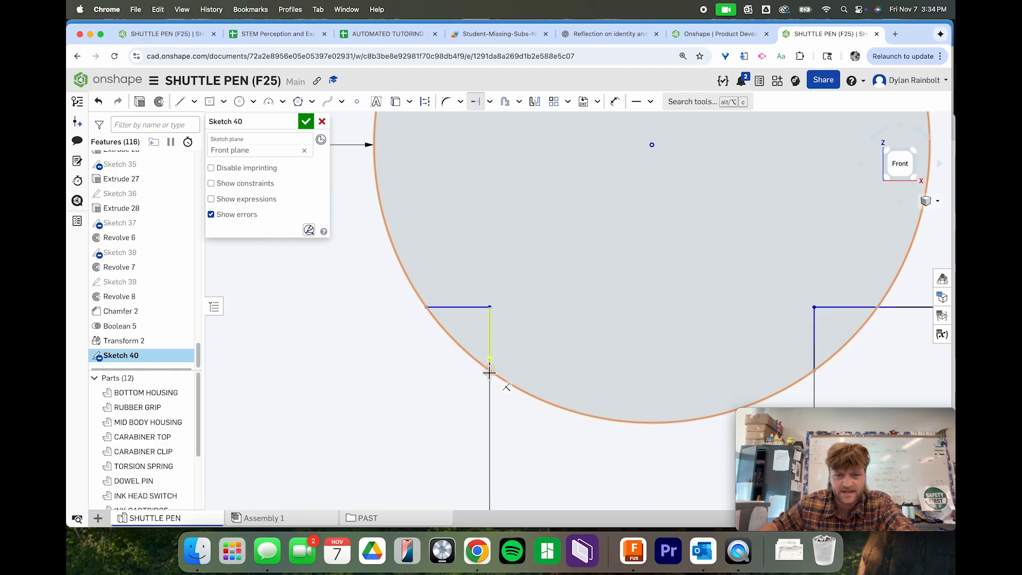
pyautogui.scroll(-4, 434, 388)
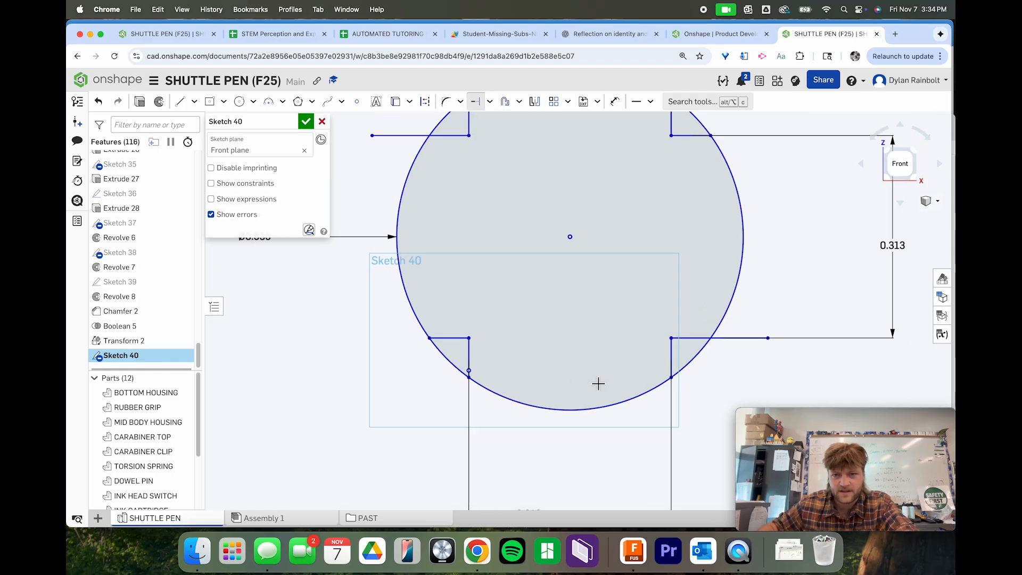
pyautogui.scroll(6, 672, 377)
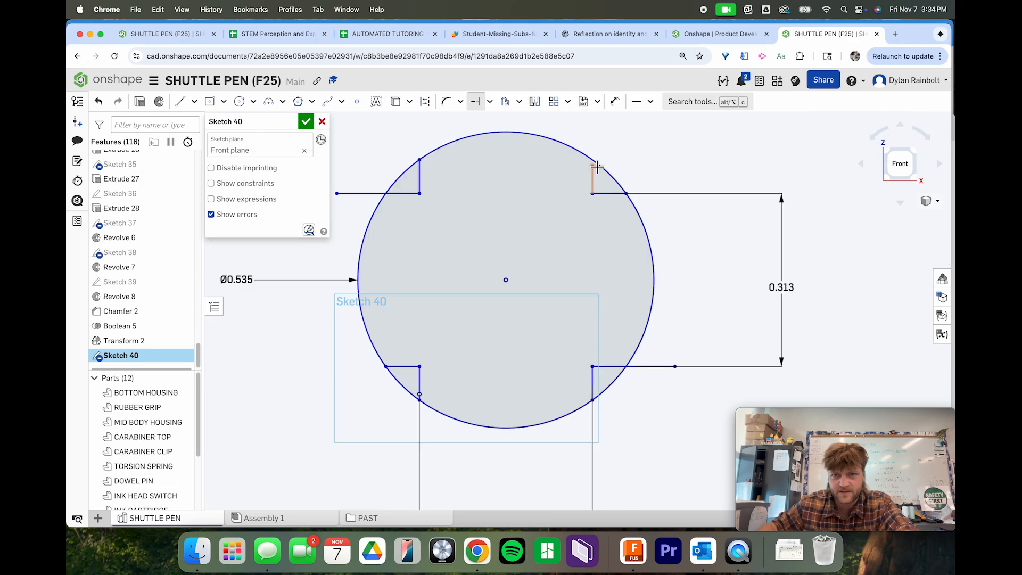
# Step: Make the free end of the upper-right notch's vertical edge coincident with the circle
pyautogui.click(650, 102)
pyautogui.click(667, 129)
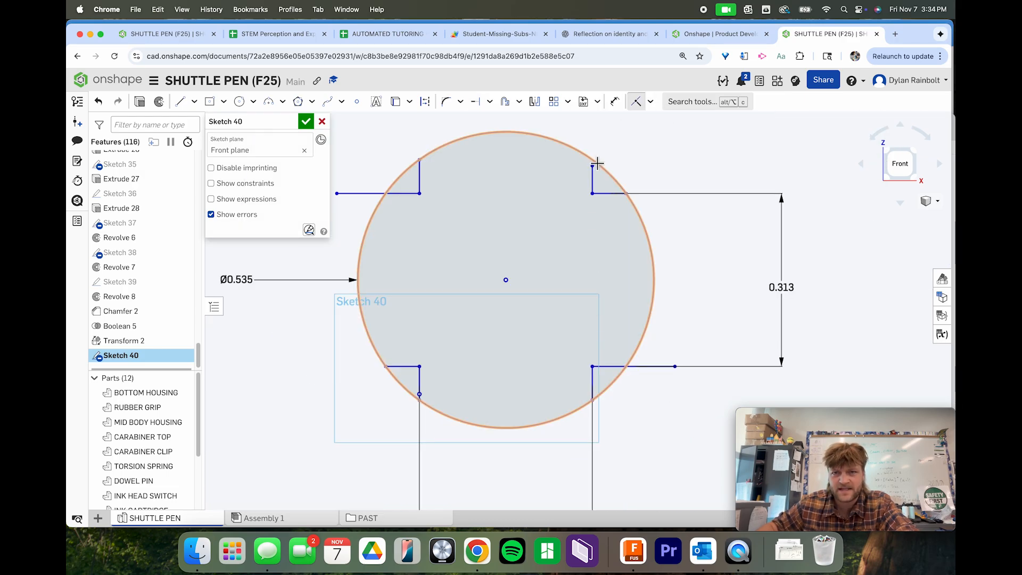
pyautogui.click(592, 166)
pyautogui.click(592, 159)
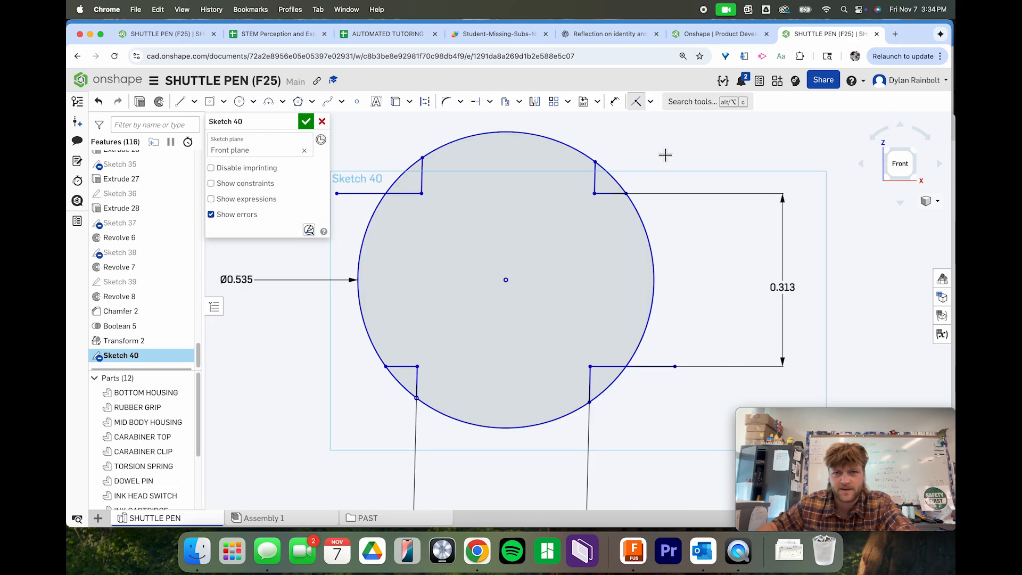
# Step: Apply a vertical constraint to the upper-right notch's slanted upright edge
pyautogui.scroll(-5, 698, 167)
pyautogui.scroll(-3, 537, 300)
pyautogui.scroll(4, 626, 189)
pyautogui.click(651, 102)
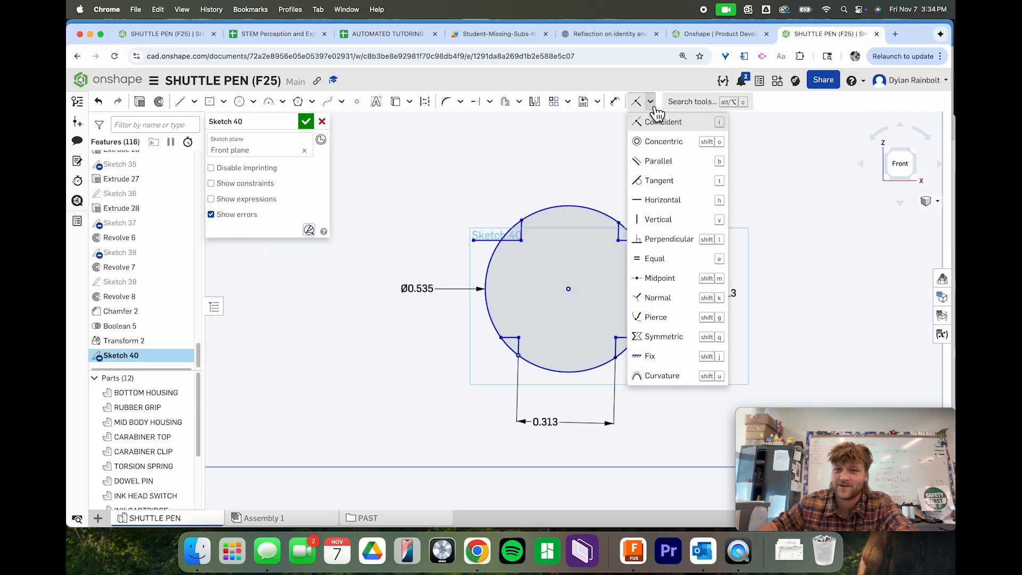
pyautogui.click(661, 219)
pyautogui.click(619, 230)
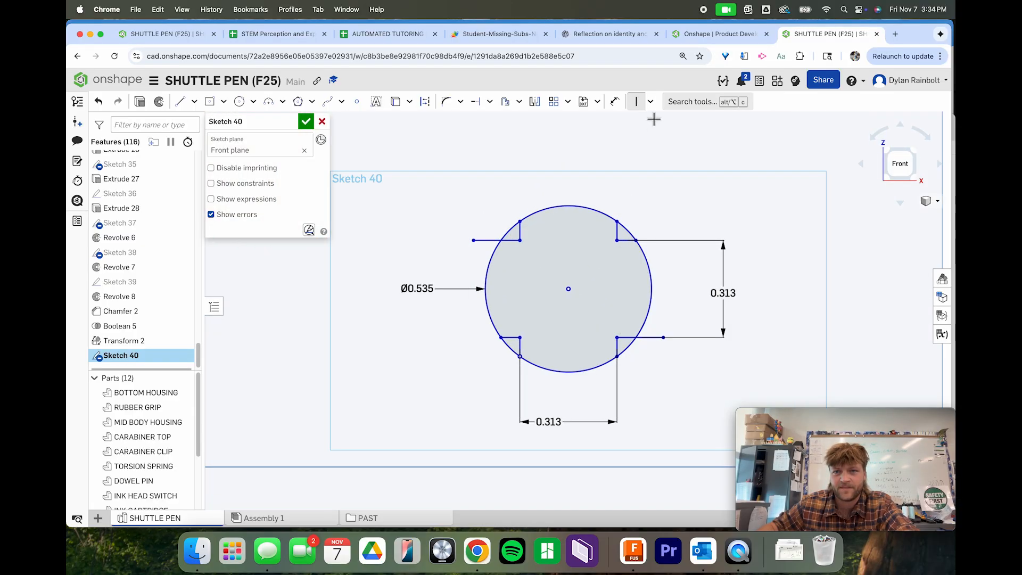
# Step: Try to constrain the lower-right notch's upright edge with parallel and vertical constraints
pyautogui.click(650, 102)
pyautogui.click(662, 200)
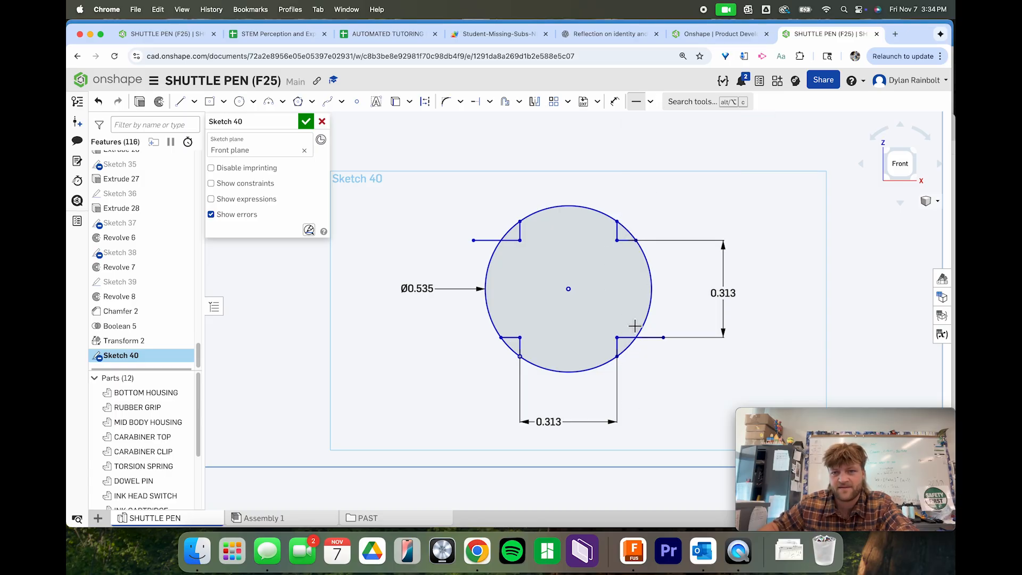
pyautogui.press('Escape')
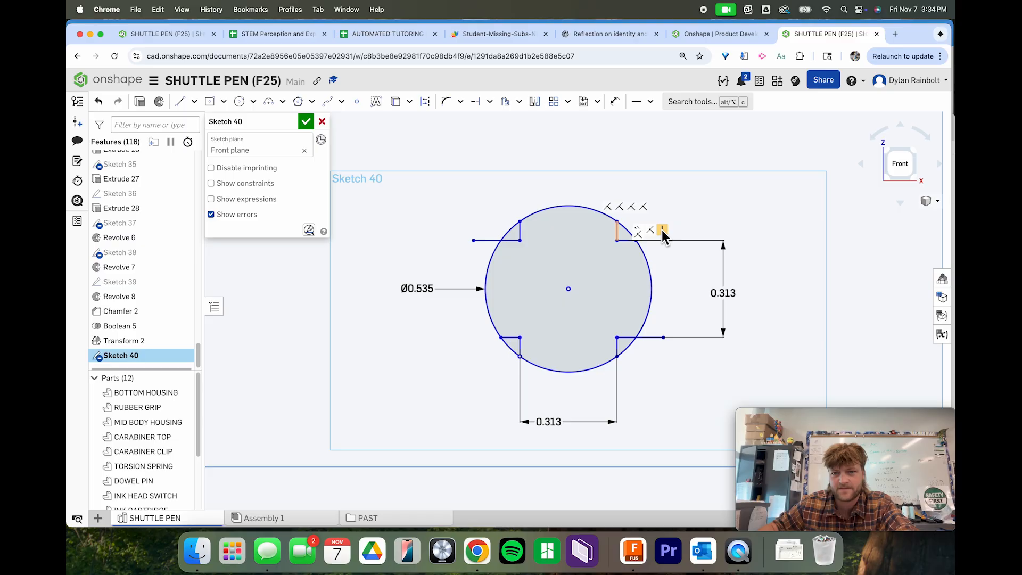
pyautogui.click(617, 347)
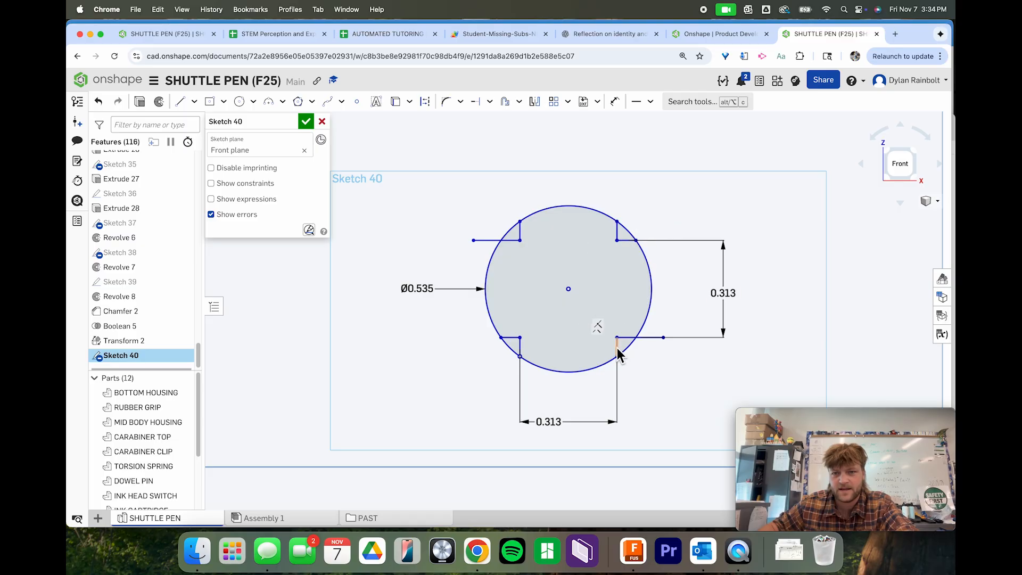
pyautogui.click(648, 103)
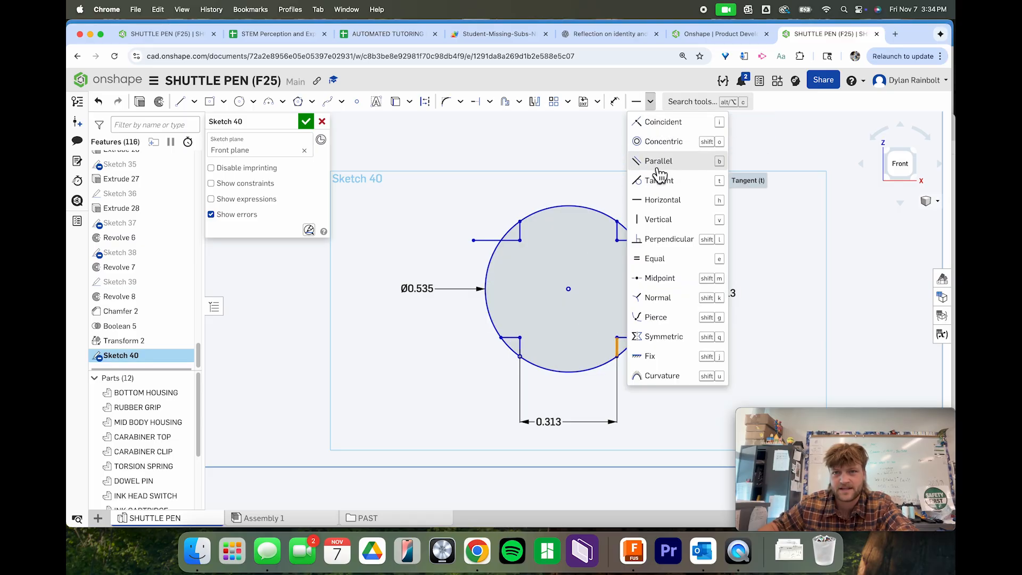
pyautogui.click(691, 160)
pyautogui.click(651, 101)
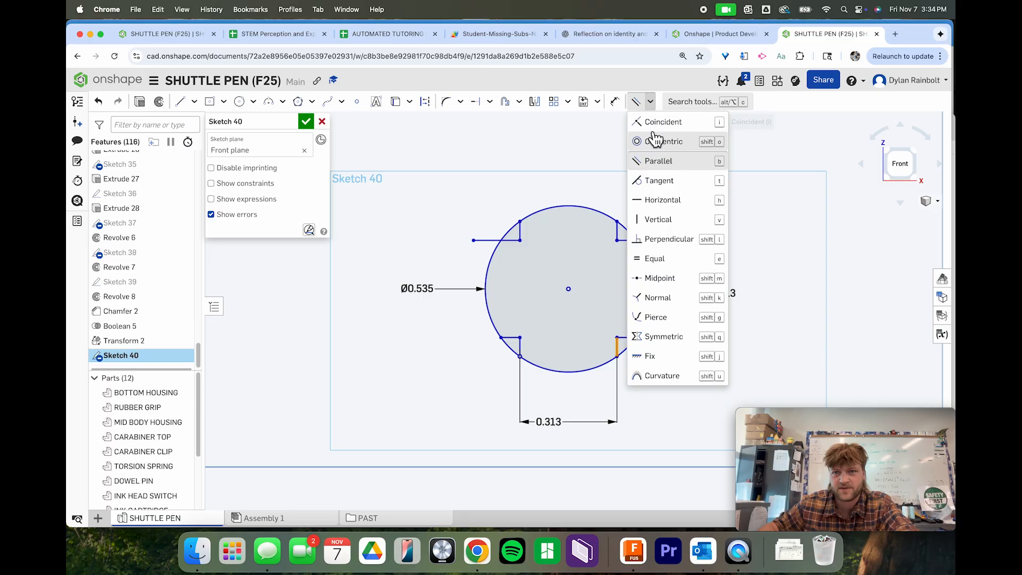
pyautogui.click(645, 219)
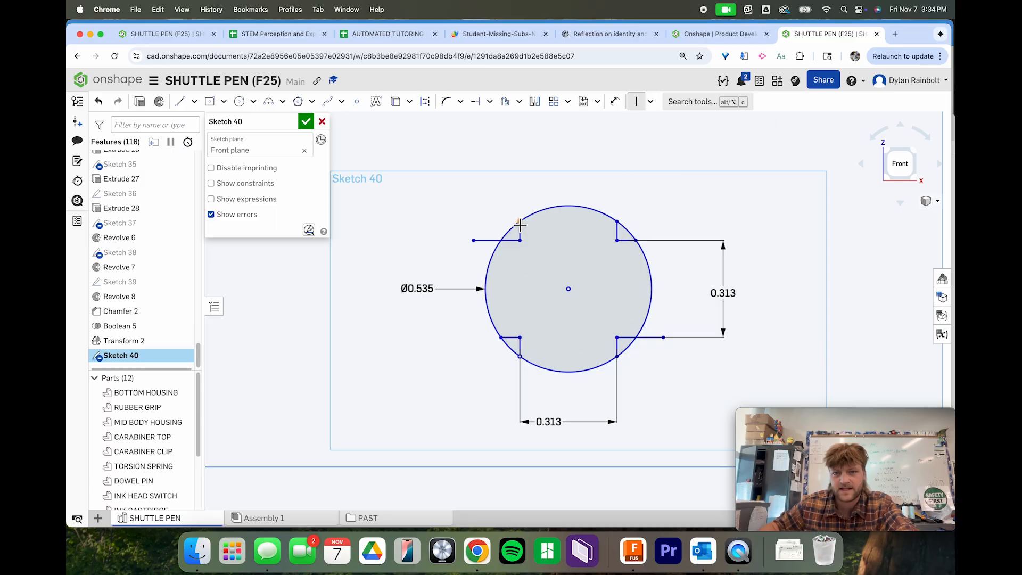
pyautogui.click(651, 102)
pyautogui.click(644, 200)
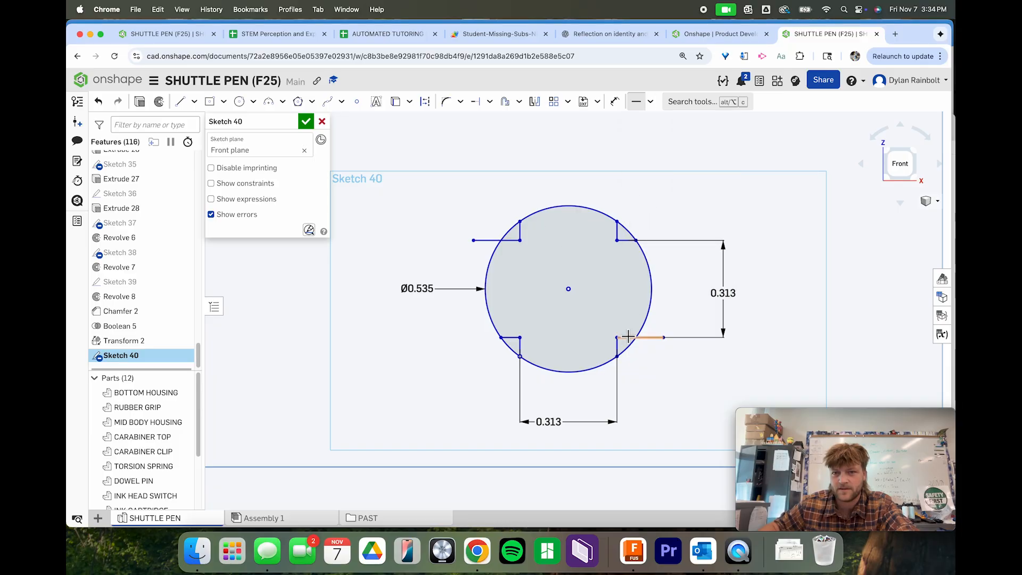
pyautogui.press('Escape')
# Step: Trim the upper-left and lower-right notch lines that overhang outside the circle
pyautogui.scroll(2, 660, 333)
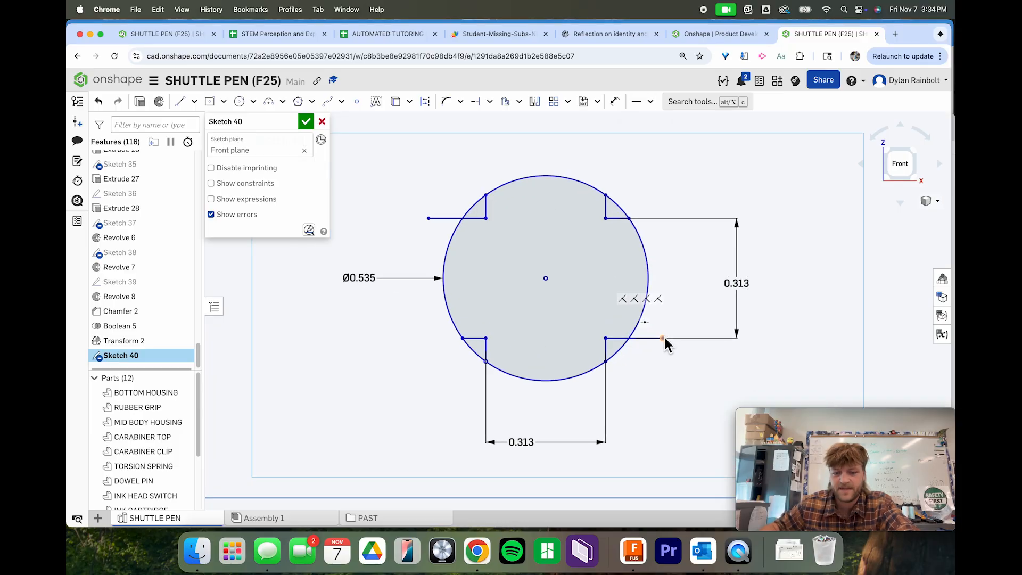
pyautogui.press('m')
pyautogui.click(445, 219)
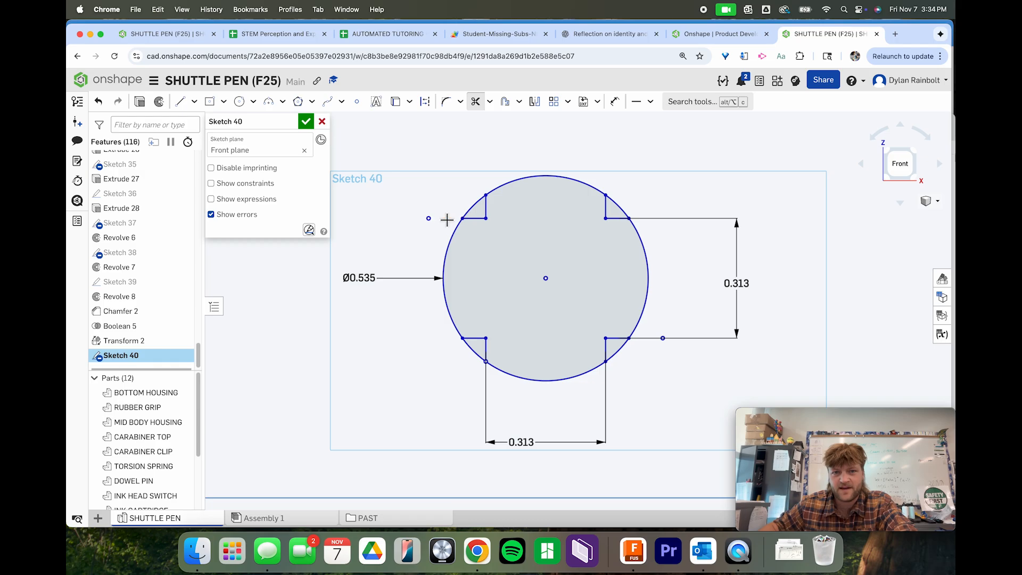
# Step: Trim the four circle arcs that close off the corner notches, leaving a single notched outline
pyautogui.scroll(-3, 445, 218)
pyautogui.scroll(5, 458, 213)
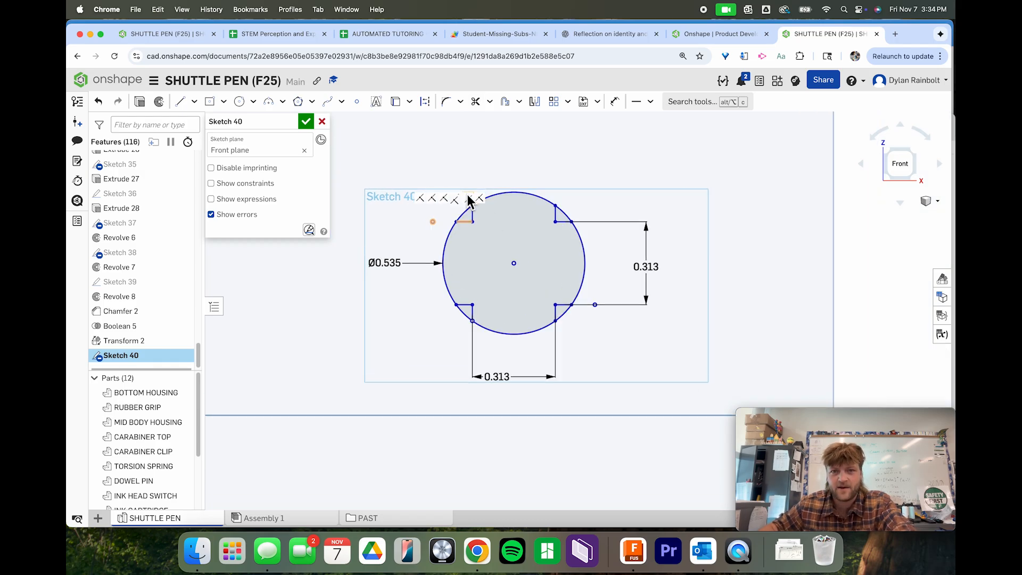
pyautogui.click(459, 226)
pyautogui.click(678, 228)
pyautogui.click(677, 449)
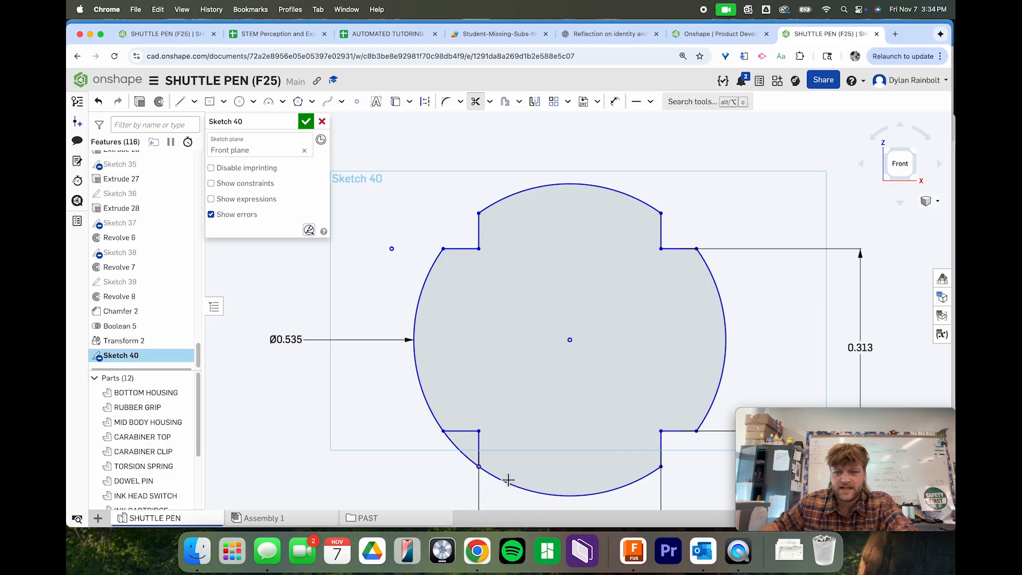
pyautogui.click(461, 450)
pyautogui.scroll(-3, 404, 415)
pyautogui.scroll(-3, 452, 197)
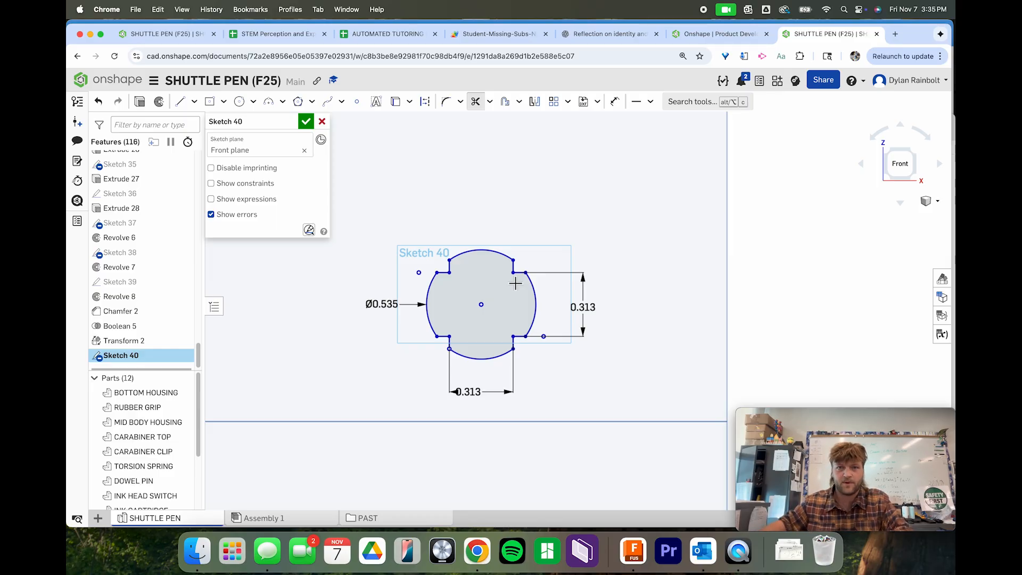
# Step: Start an inward offset of the outline's upper arc, upper-right notch edges and right arc, about 0.037 in deep
pyautogui.click(504, 102)
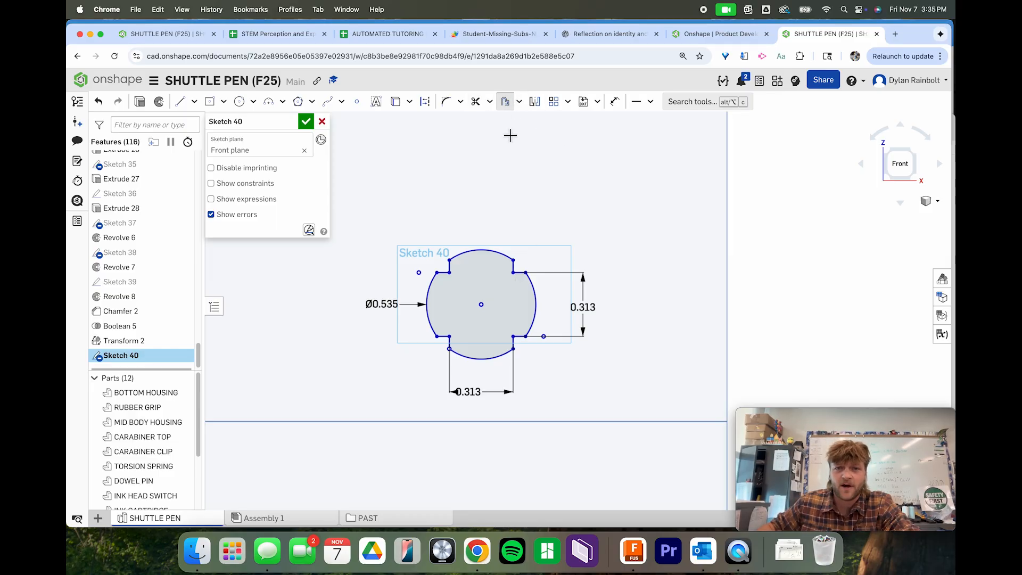
pyautogui.click(492, 250)
pyautogui.scroll(5, 513, 269)
pyautogui.click(513, 272)
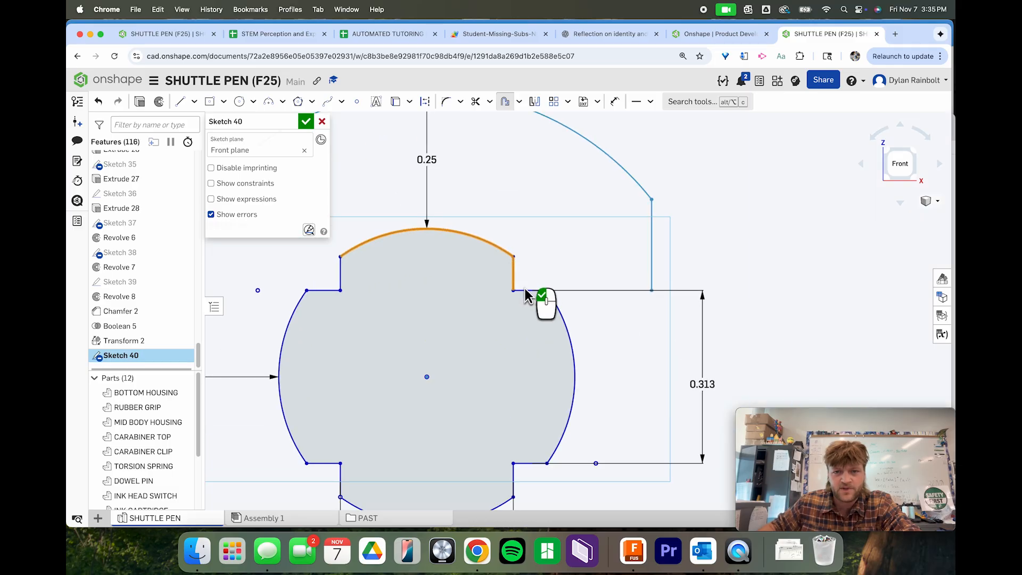
pyautogui.click(551, 298)
pyautogui.scroll(-5, 564, 290)
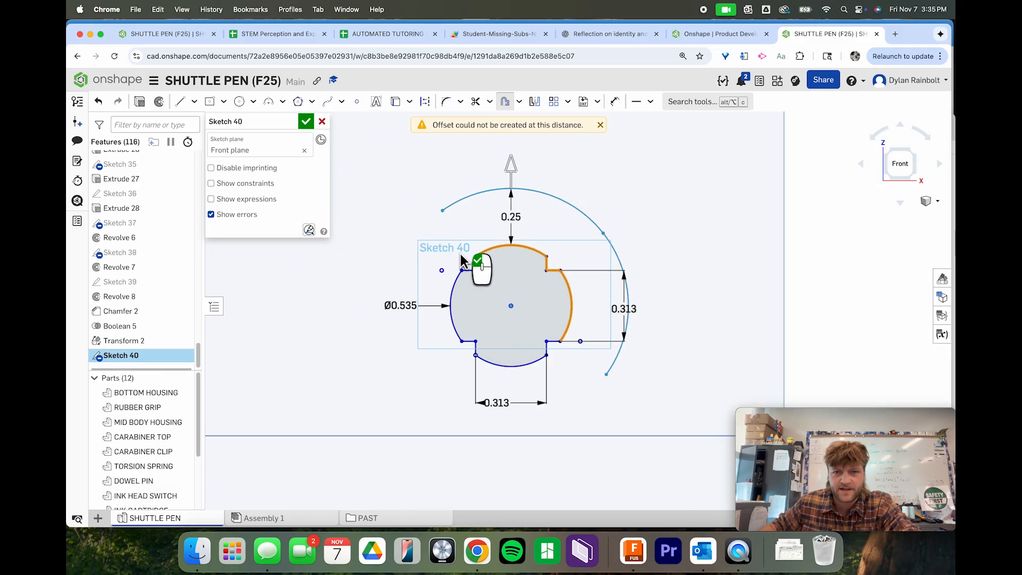
pyautogui.moveTo(511, 167); pyautogui.dragTo(511, 269)
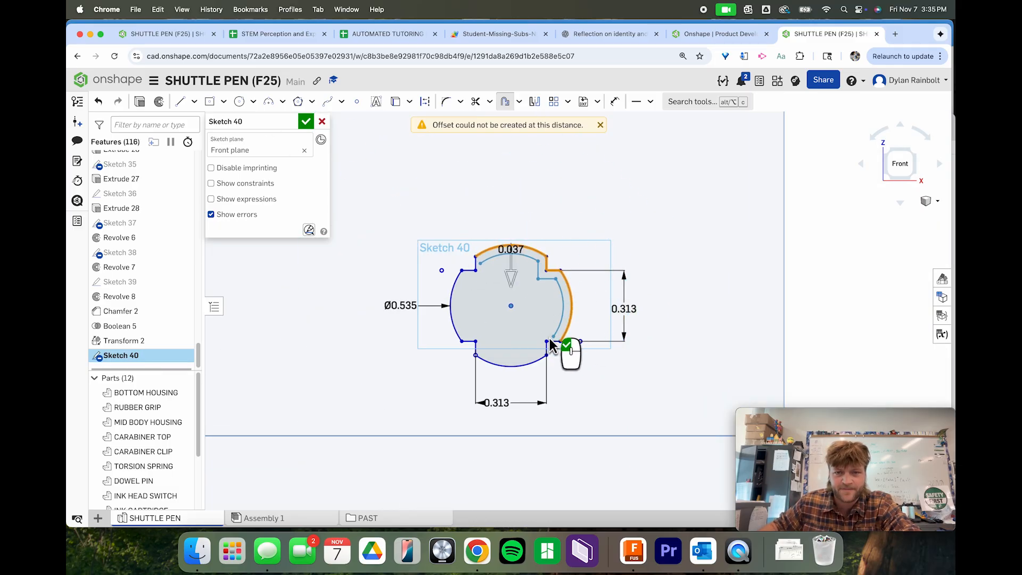
# Step: Add the lower arc, left arc and remaining notch edges to the offset so it covers the entire notched outline
pyautogui.scroll(5, 551, 345)
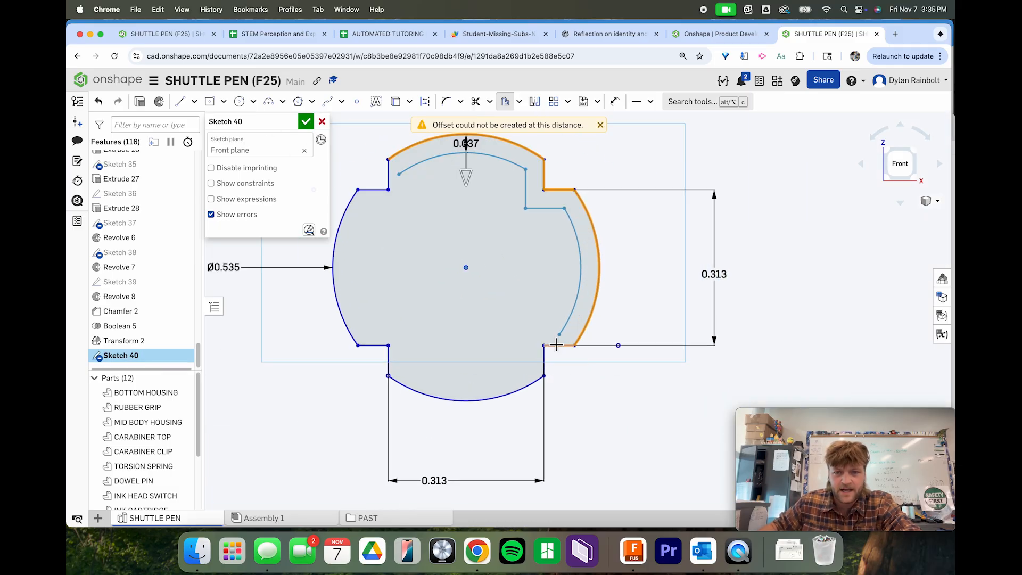
pyautogui.click(533, 384)
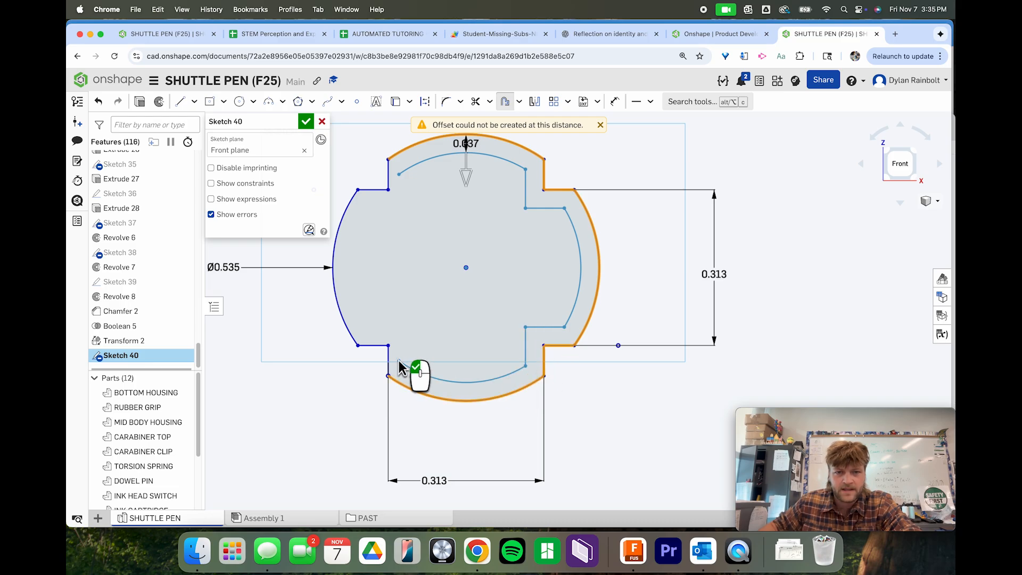
pyautogui.click(350, 330)
pyautogui.click(370, 190)
pyautogui.click(388, 179)
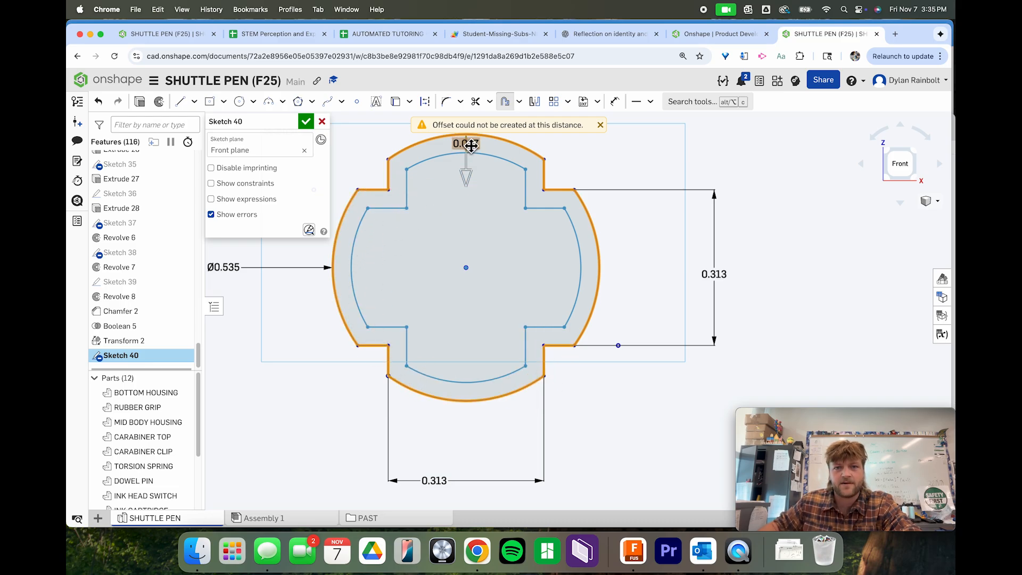
# Step: Set the inner offset distance to 0.03 in and finish the sketch
pyautogui.doubleClick(471, 145)
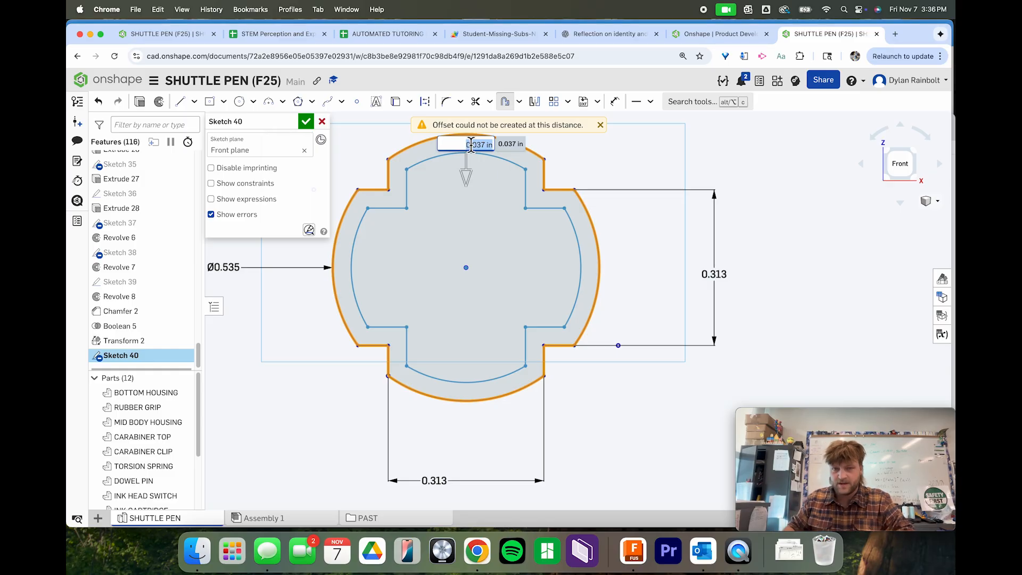
pyautogui.write('0.03')
pyautogui.press('Return')
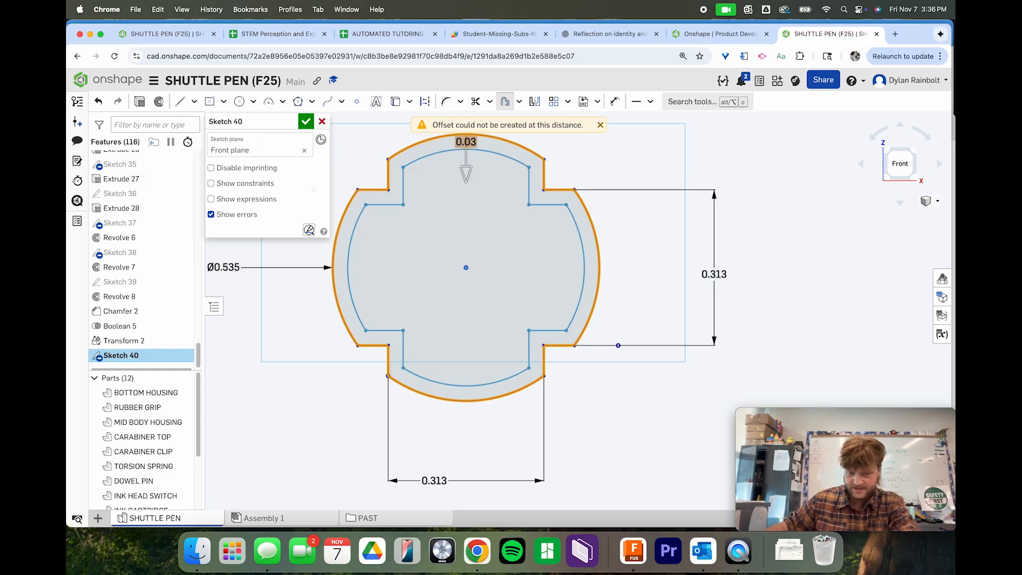
pyautogui.scroll(-5, 495, 191)
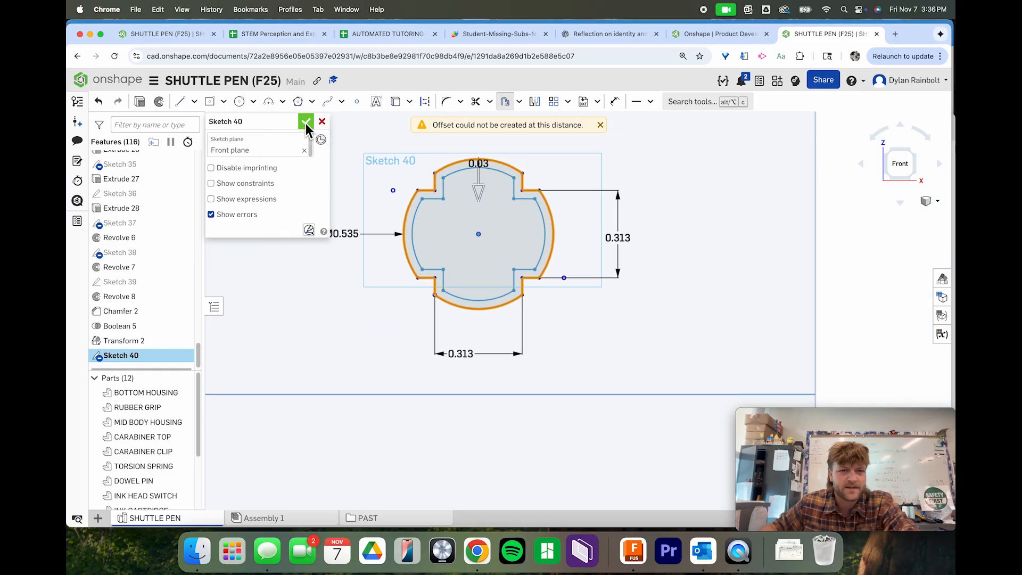
pyautogui.click(306, 123)
# Step: Extrude the ring region between the notched outline and its inner offset 0.136 in as a new part
pyautogui.moveTo(306, 124)
pyautogui.mouseDown(button='right')
pyautogui.moveTo(431, 160)
pyautogui.moveTo(524, 203)
pyautogui.mouseUp(button='right')
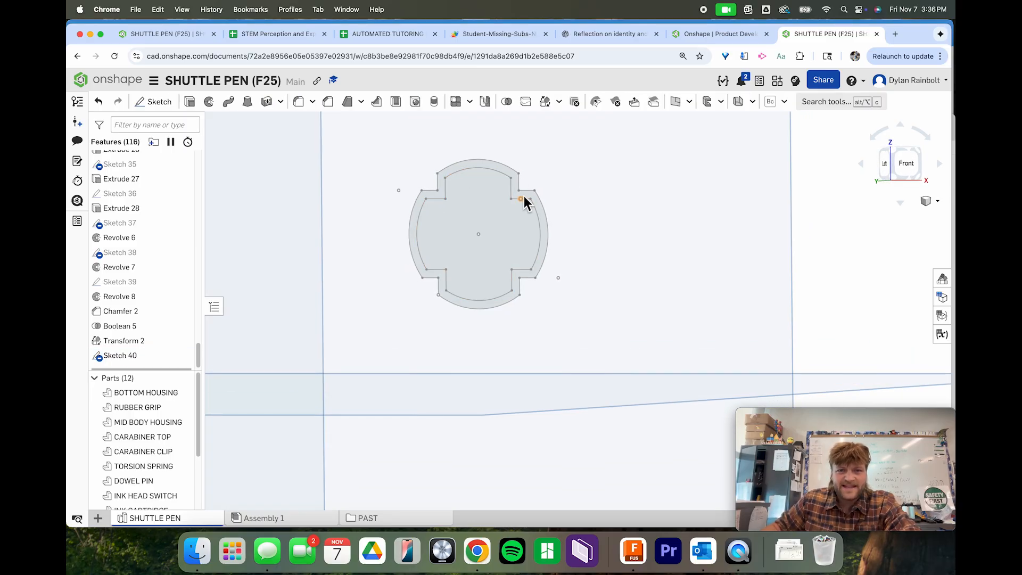
pyautogui.scroll(5, 535, 197)
pyautogui.click(532, 194)
pyautogui.scroll(-5, 533, 197)
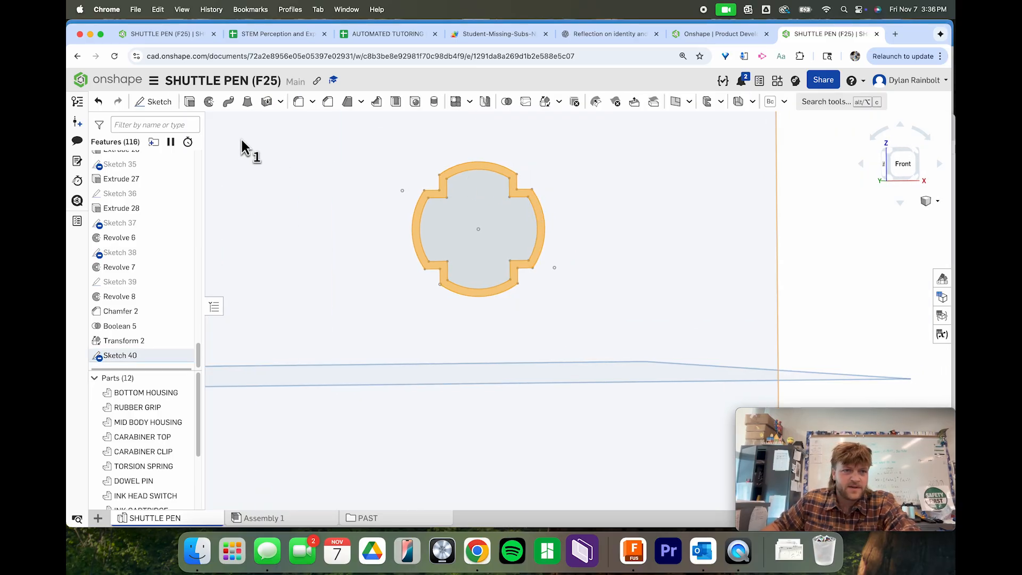
pyautogui.click(189, 102)
pyautogui.moveTo(520, 218); pyautogui.dragTo(466, 196, button='right')
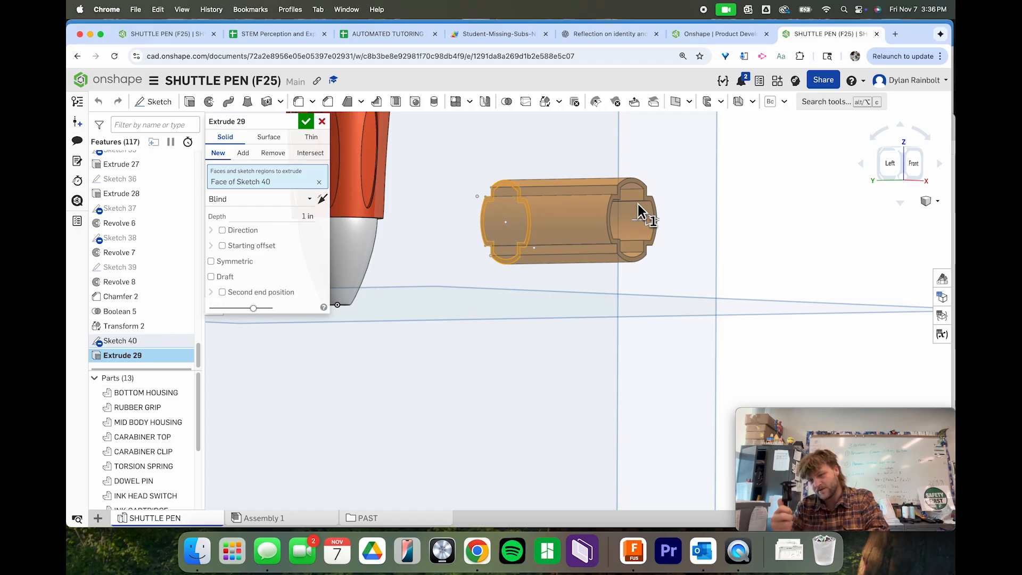
pyautogui.click(301, 215)
pyautogui.write('.13')
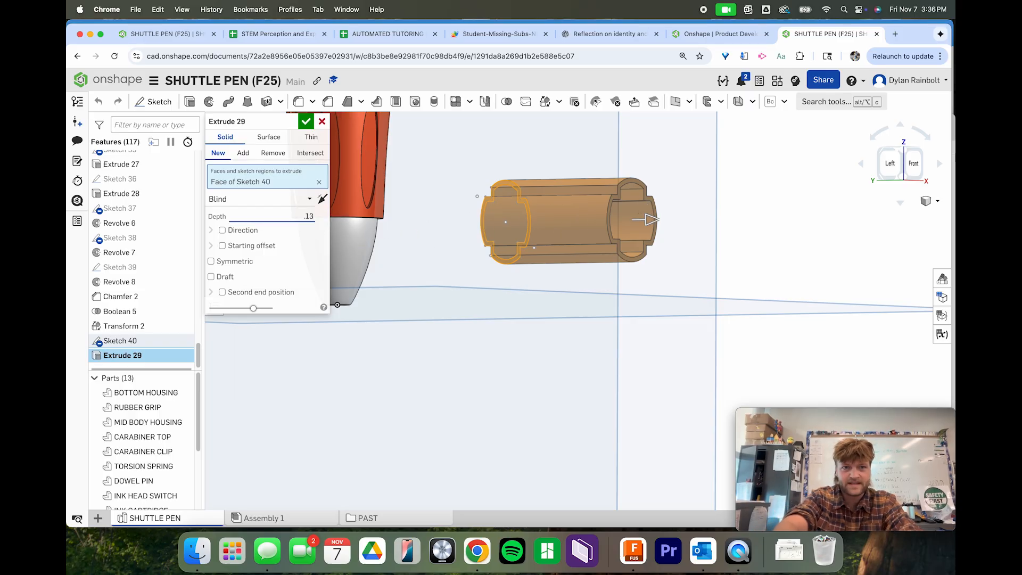
pyautogui.write('6')
pyautogui.press('Return')
pyautogui.scroll(-3, 495, 218)
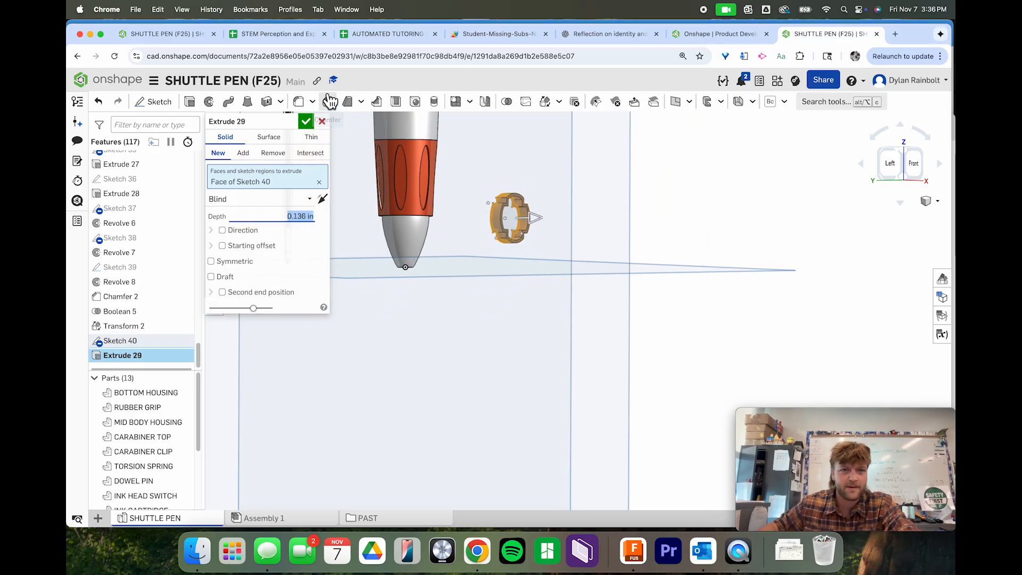
pyautogui.click(305, 124)
# Step: Show Sketch 40 again and start an added extrude of its ring and inner regions, reversed away from the existing ring
pyautogui.moveTo(585, 218); pyautogui.dragTo(490, 212, button='right')
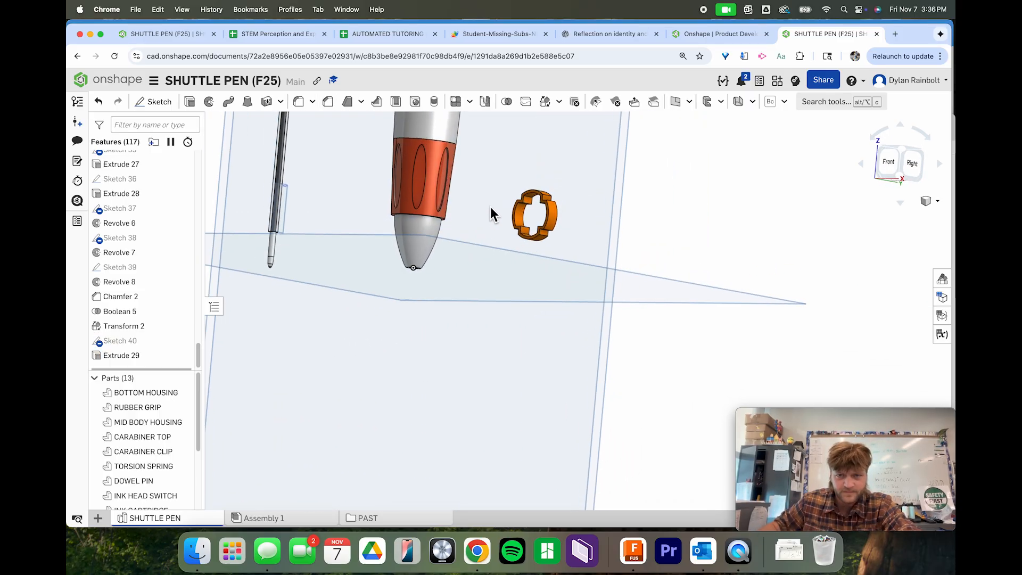
pyautogui.click(183, 343)
pyautogui.moveTo(618, 257); pyautogui.dragTo(537, 261, button='right')
pyautogui.scroll(5, 309, 223)
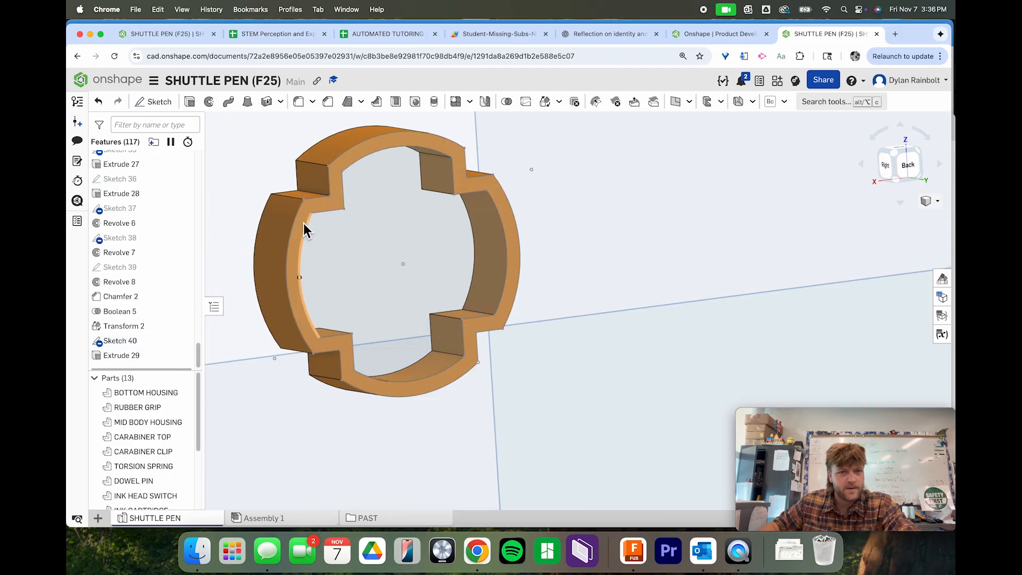
pyautogui.click(311, 204)
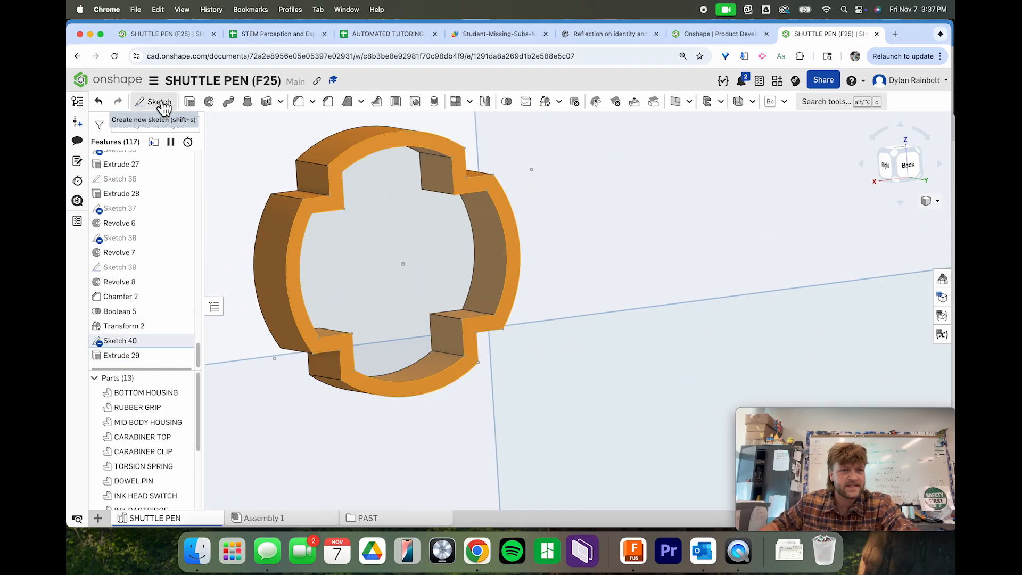
pyautogui.click(189, 101)
pyautogui.scroll(-1, 399, 219)
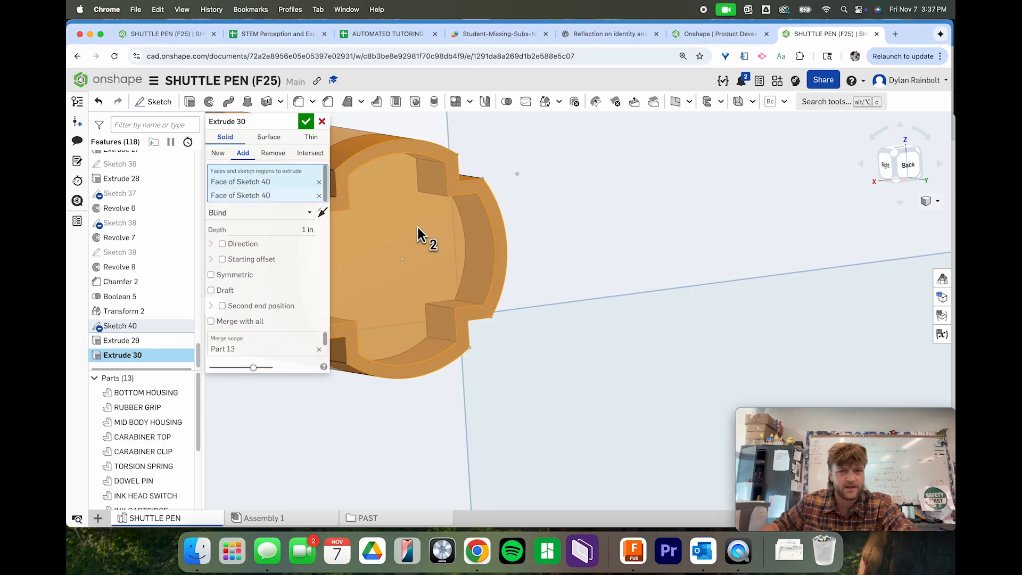
pyautogui.scroll(-4, 417, 228)
pyautogui.click(322, 212)
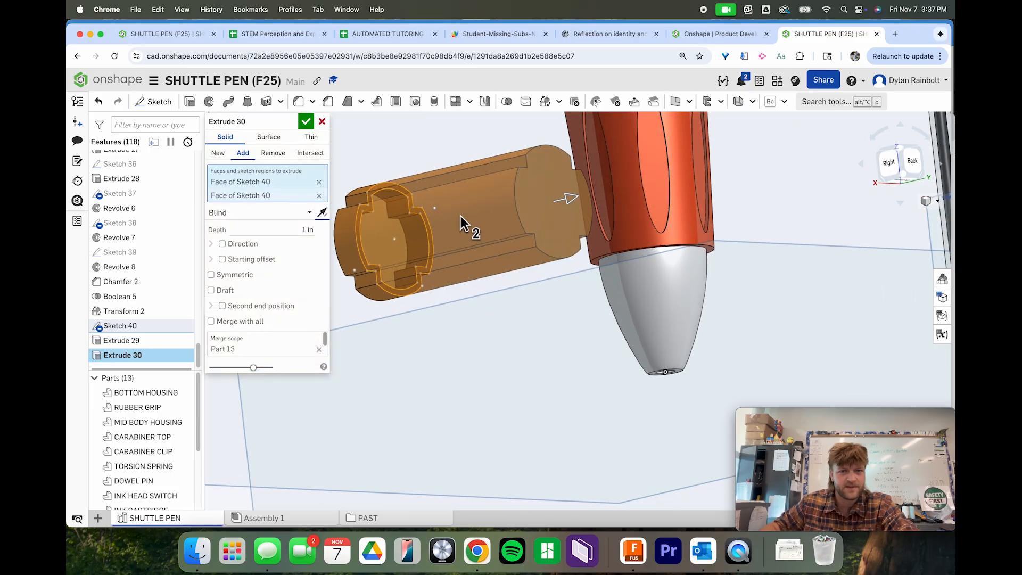
# Step: Set the added extrude's depth to .16-.136 in and accept it, closing one end of the ring
pyautogui.moveTo(461, 216); pyautogui.dragTo(469, 219, button='right')
pyautogui.scroll(-2, 469, 219)
pyautogui.click(285, 231)
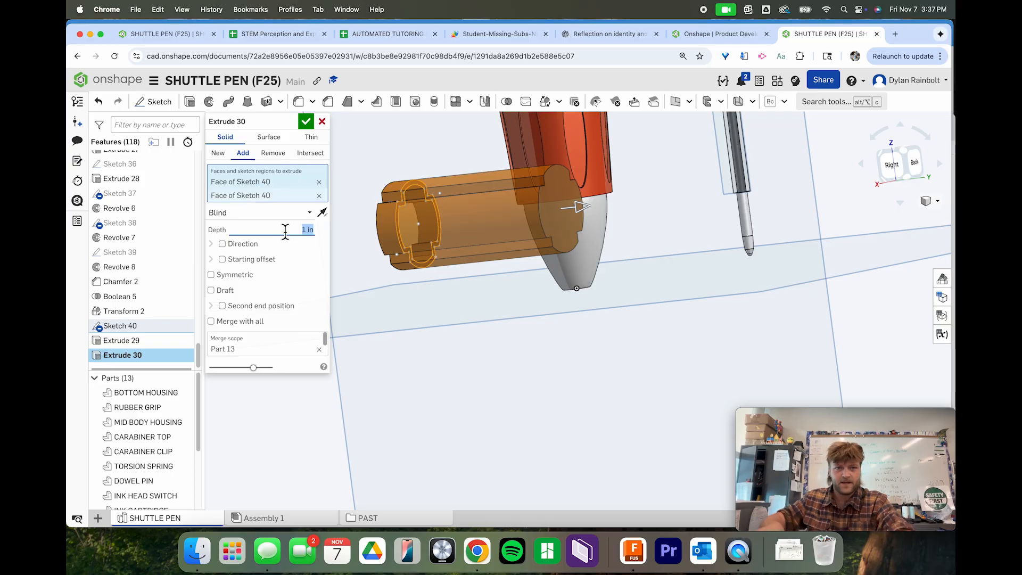
pyautogui.write('.16')
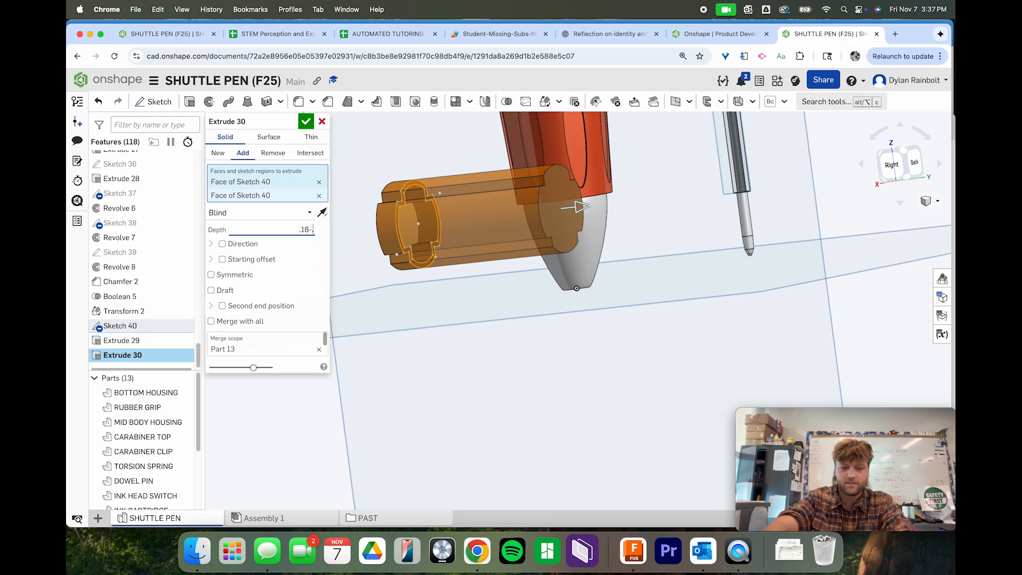
pyautogui.write('-.136')
pyautogui.press('Return')
pyautogui.scroll(5, 372, 222)
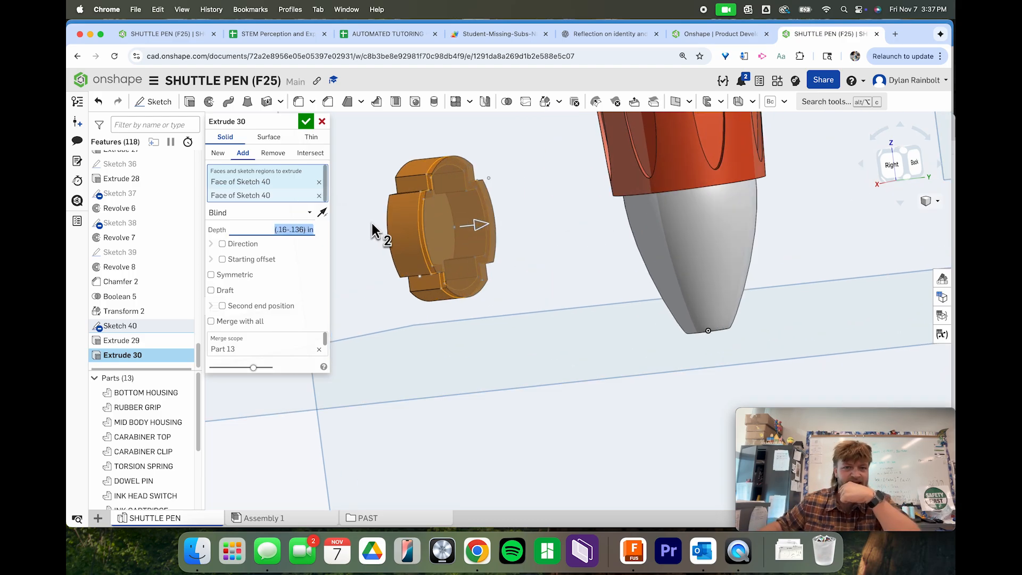
pyautogui.moveTo(413, 228); pyautogui.dragTo(450, 216, button='right')
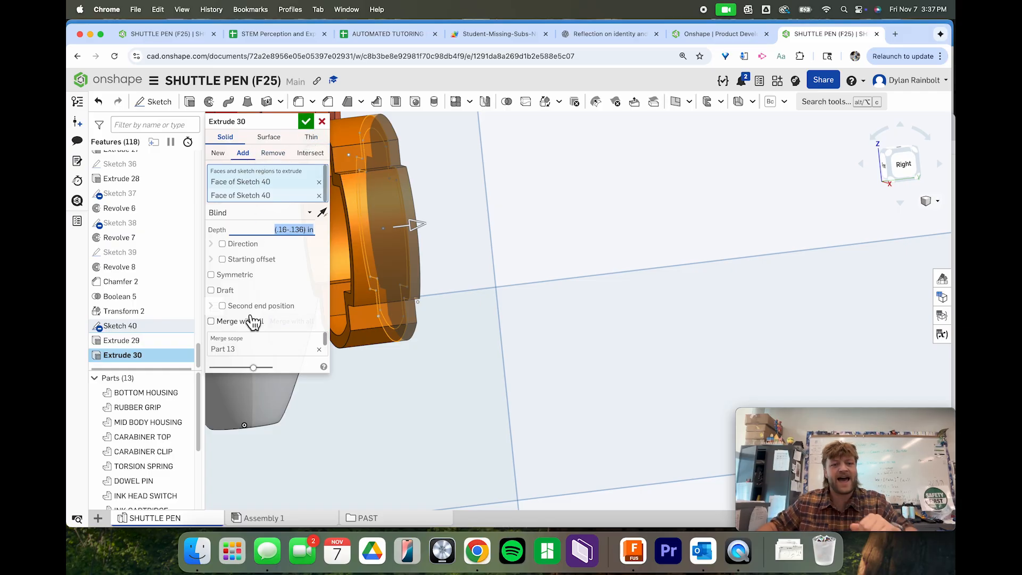
pyautogui.click(305, 122)
# Step: Rename Part 13 as INK SEPARATOR
pyautogui.scroll(-5, 146, 488)
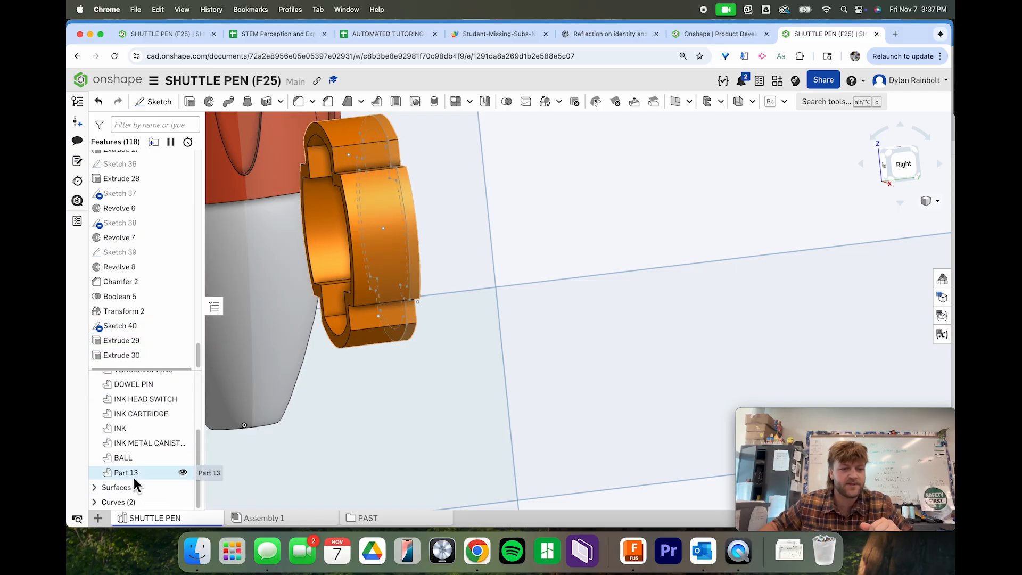
pyautogui.rightClick(132, 473)
pyautogui.click(195, 266)
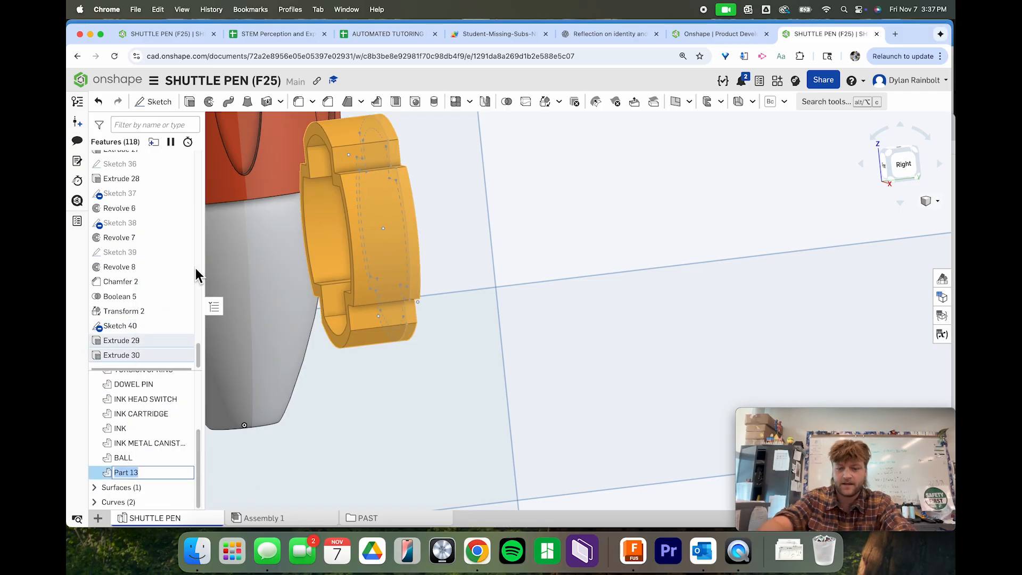
pyautogui.write('INK SEPARATOR')
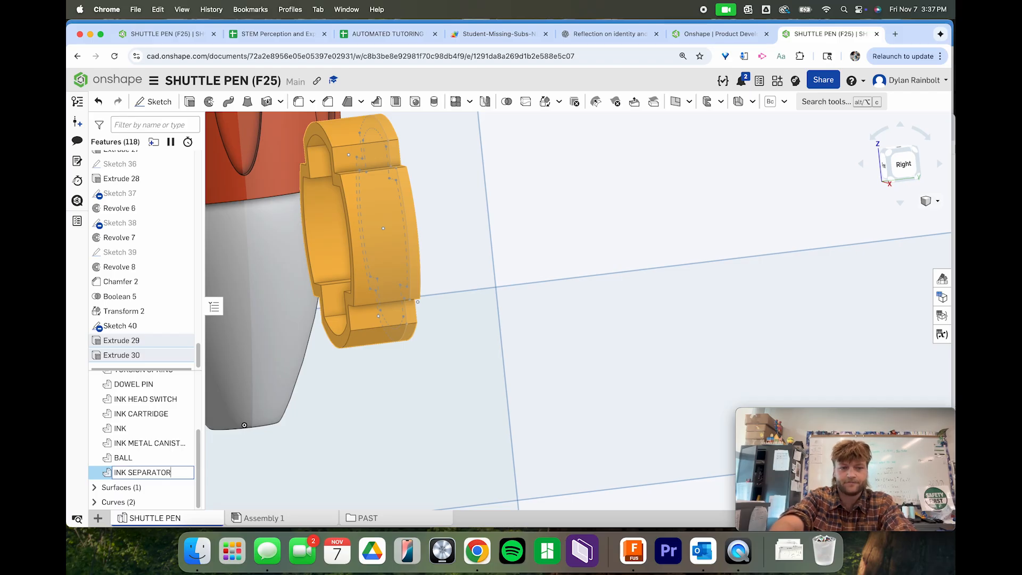
pyautogui.press('Return')
# Step: Reopen Sketch 40, the separator's notched profile, for editing
pyautogui.scroll(-10, 568, 268)
pyautogui.click(746, 244)
pyautogui.moveTo(746, 244); pyautogui.dragTo(807, 235, button='right')
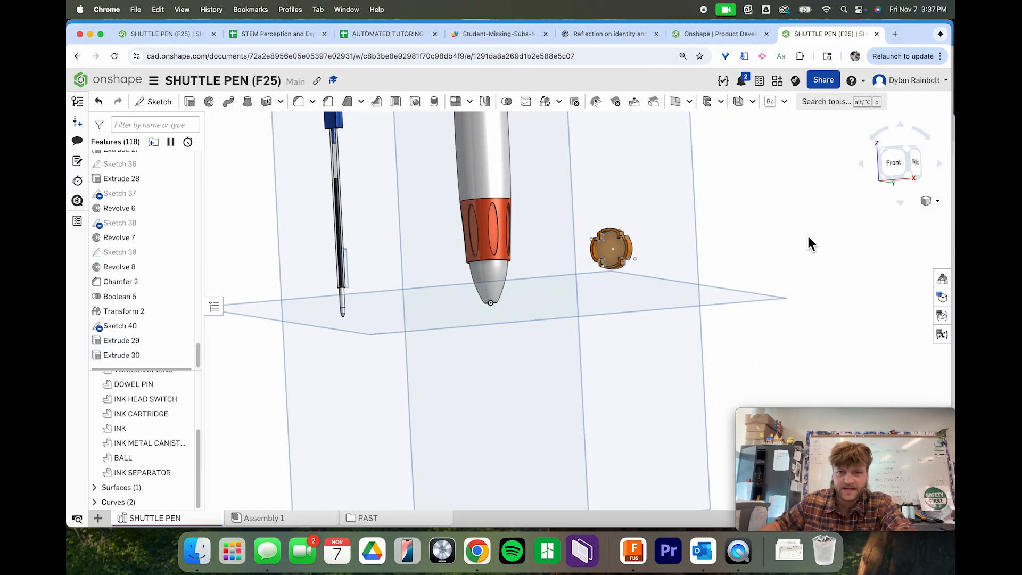
pyautogui.click(903, 164)
pyautogui.scroll(10, 669, 335)
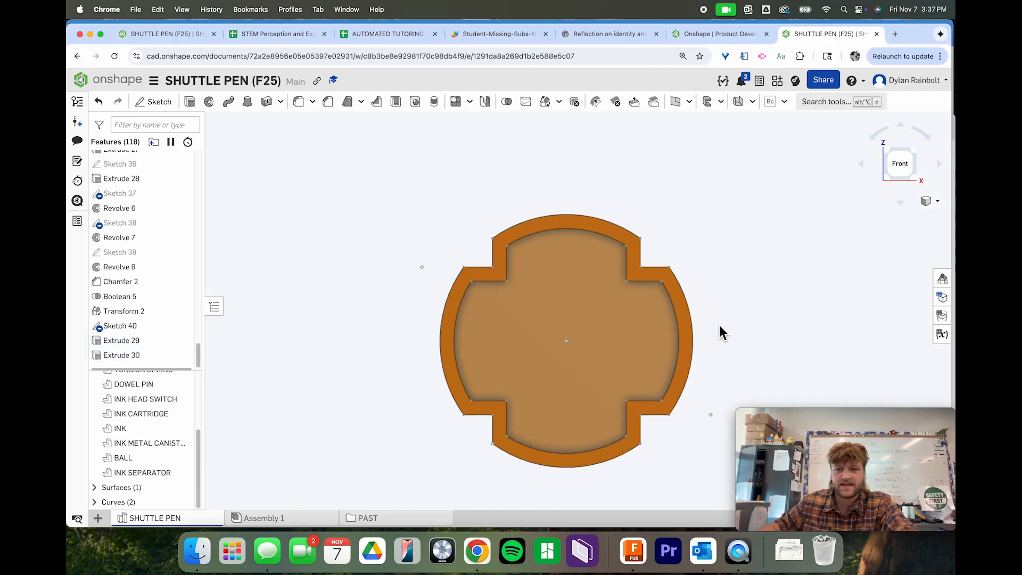
pyautogui.doubleClick(151, 327)
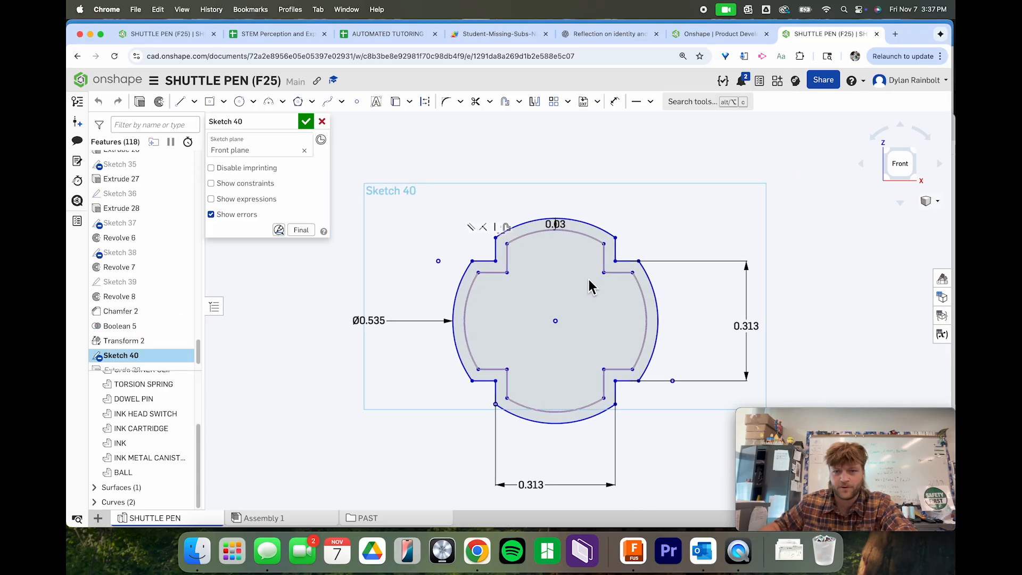
# Step: Draw a vertical construction line upward from the centre point of the separator profile, ending inside the ring
pyautogui.scroll(3, 588, 282)
pyautogui.click(195, 101)
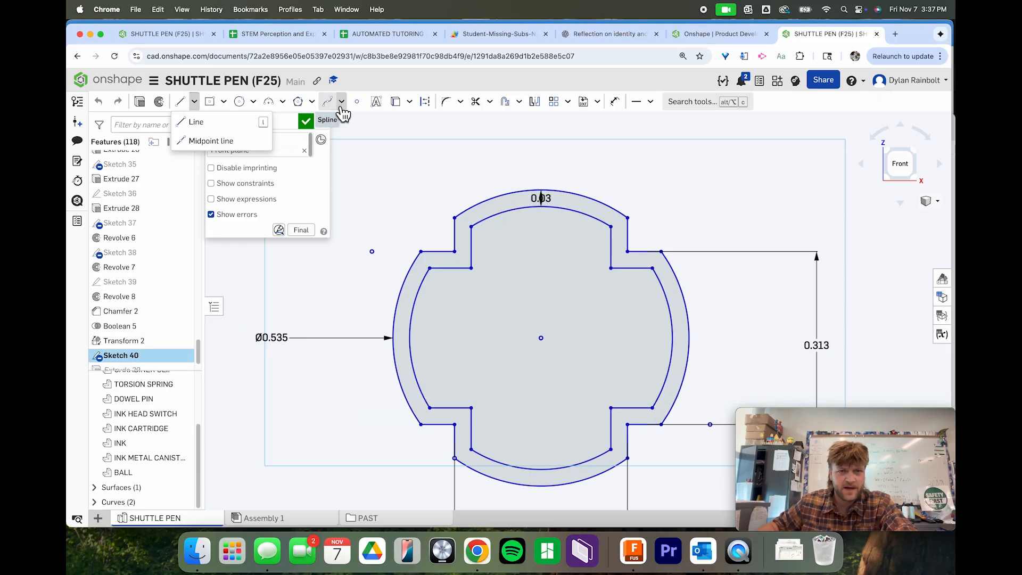
pyautogui.click(425, 101)
pyautogui.click(544, 339)
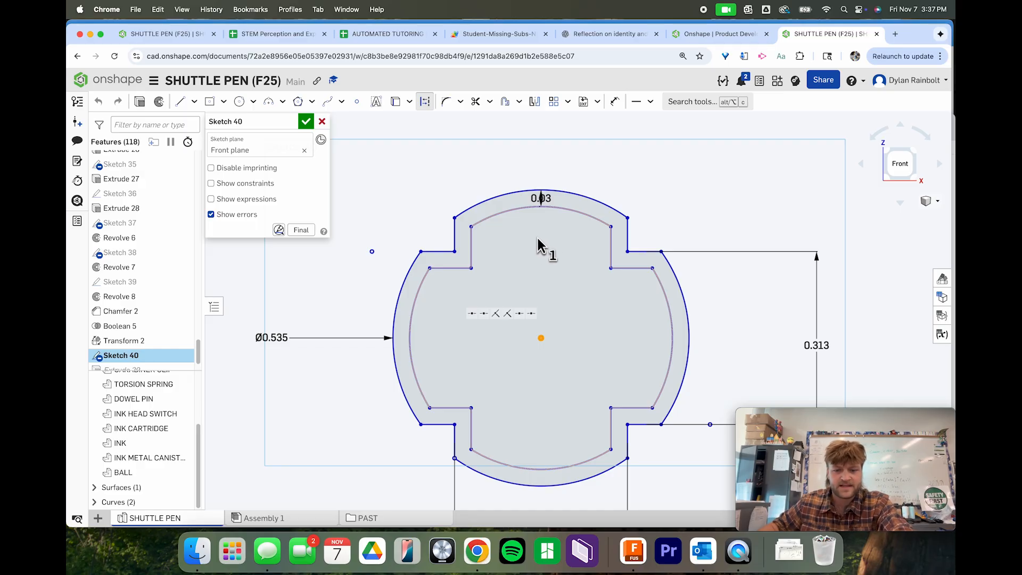
pyautogui.press('l')
pyautogui.click(542, 337)
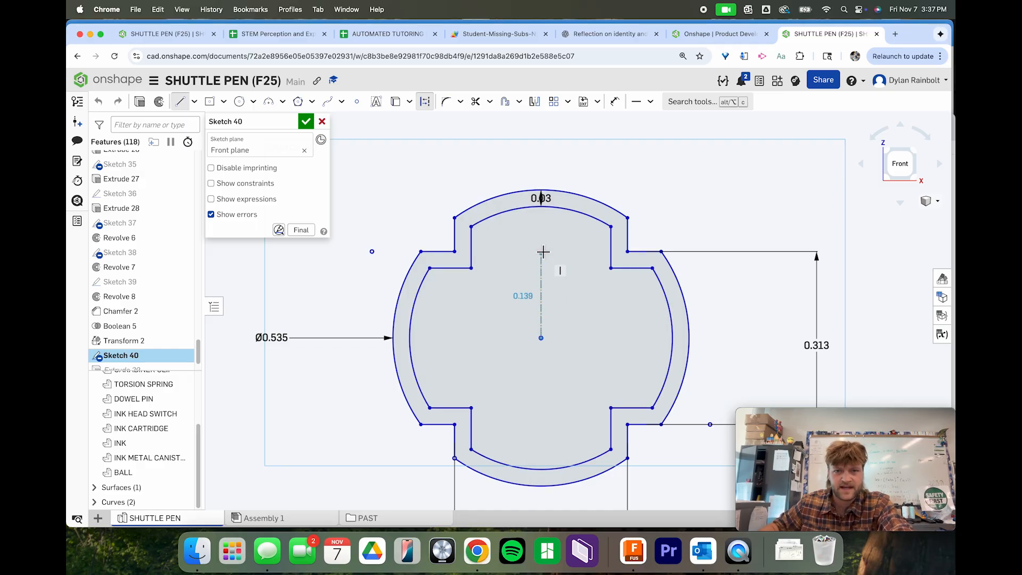
pyautogui.click(541, 235)
pyautogui.press('Escape')
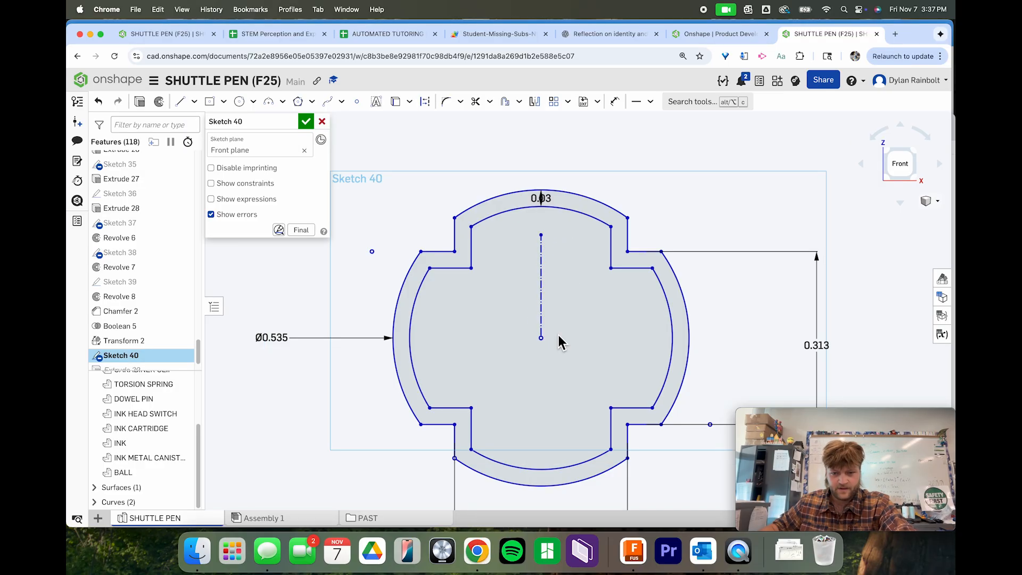
# Step: Draw a horizontal construction line about 0.166 in long from the profile's centre point toward its right side
pyautogui.click(542, 338)
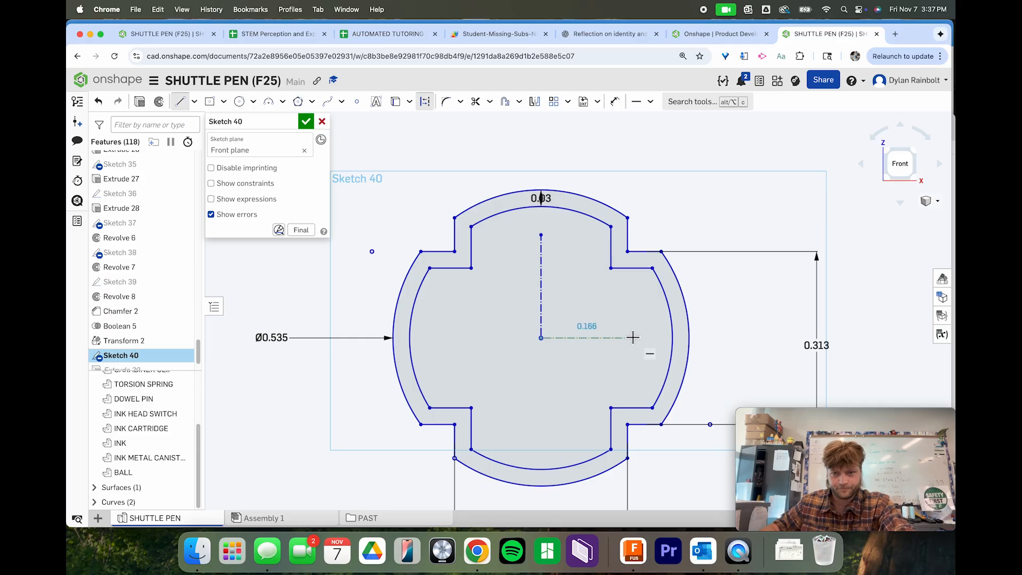
pyautogui.click(634, 337)
pyautogui.press('Escape')
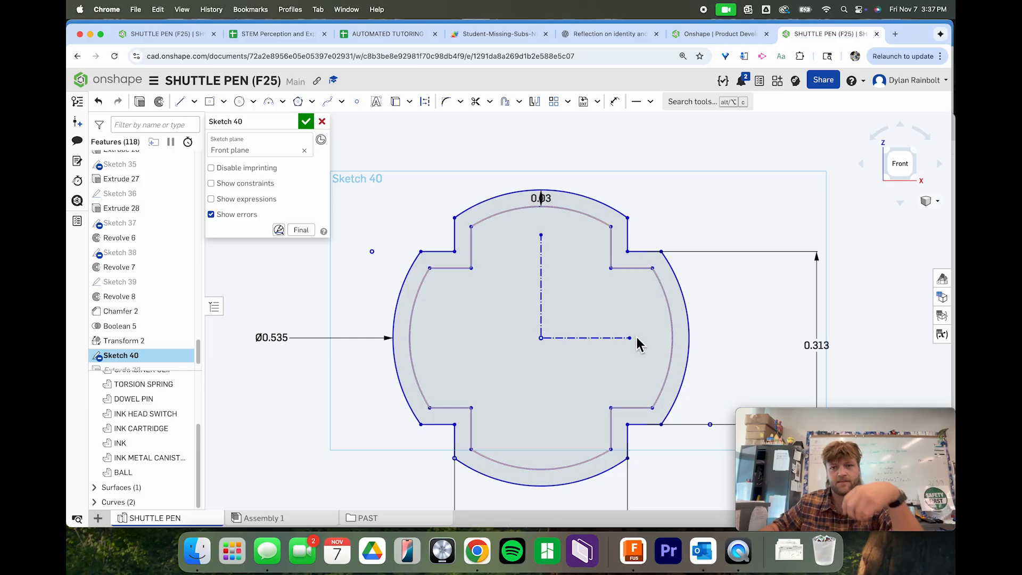
# Step: Sketch a circle about 0.083 in in diameter, centred on the vertical construction line
pyautogui.click(241, 104)
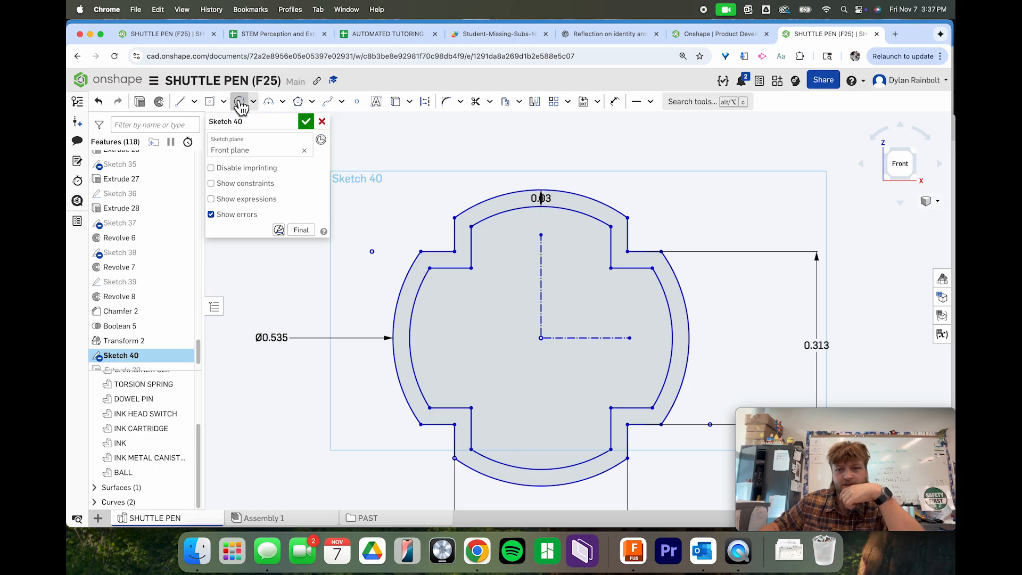
pyautogui.click(540, 279)
pyautogui.click(560, 291)
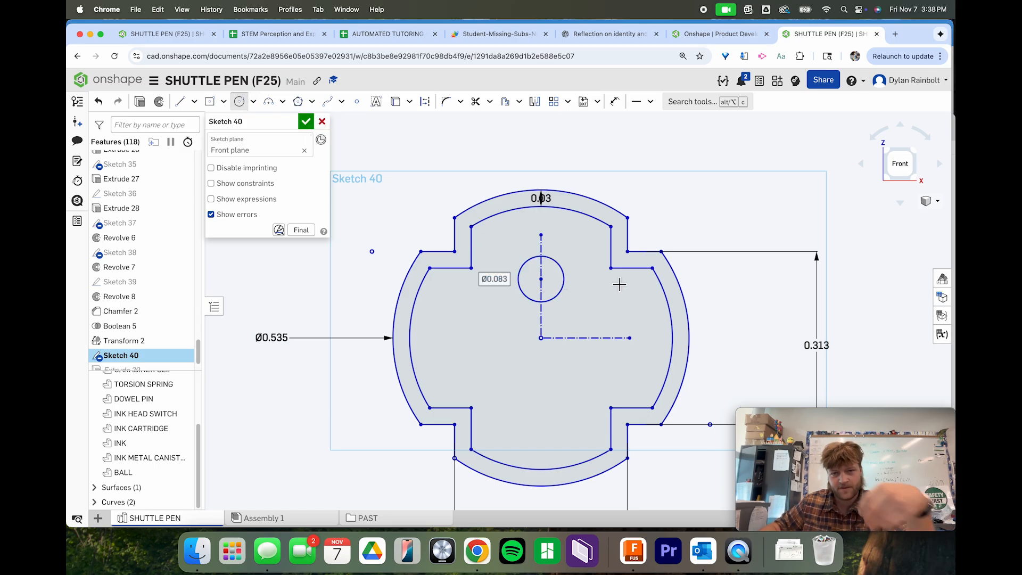
pyautogui.press('Escape')
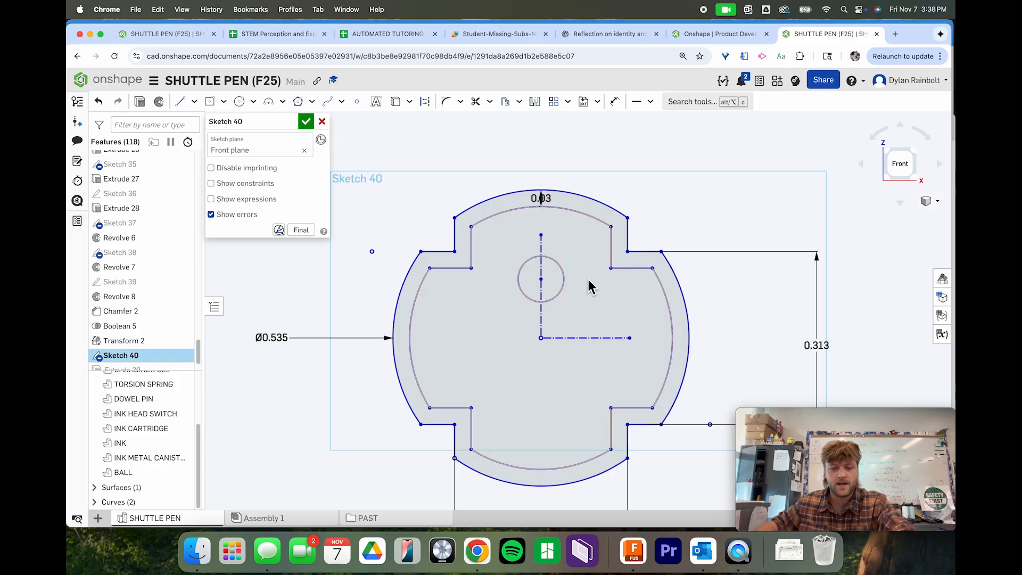
# Step: Dimension the new circle's diameter to 0.124 in
pyautogui.press('d')
pyautogui.click(560, 268)
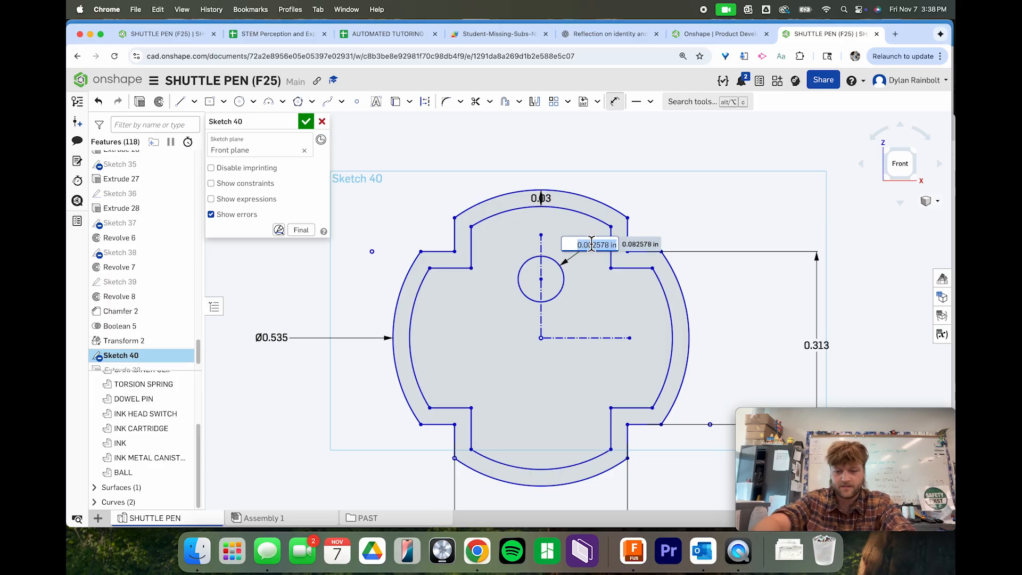
pyautogui.write('0.124')
pyautogui.press('Return')
pyautogui.scroll(-3, 585, 250)
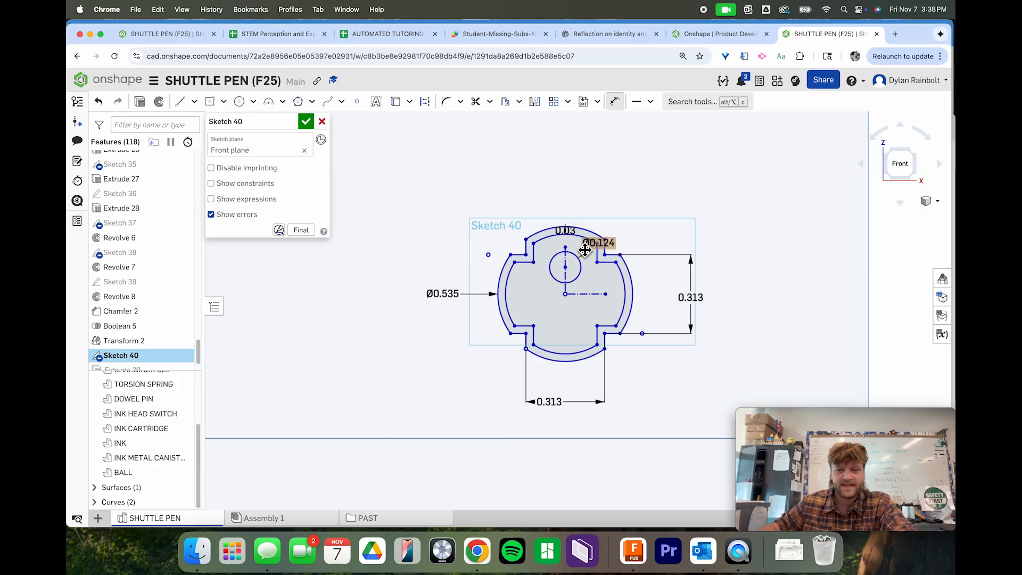
# Step: Mirror the 0.124 in circle across the horizontal construction line
pyautogui.scroll(5, 585, 291)
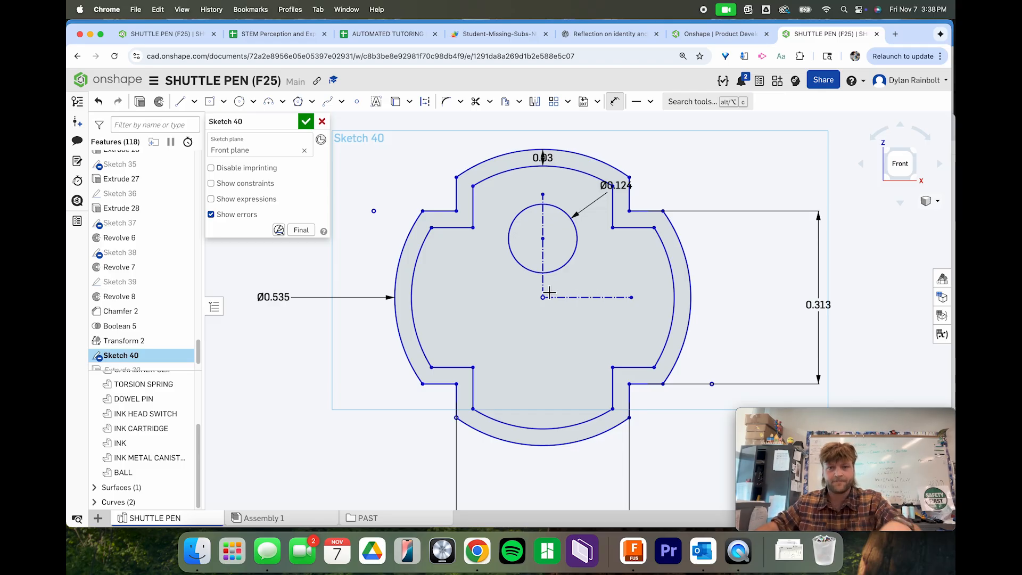
pyautogui.click(535, 101)
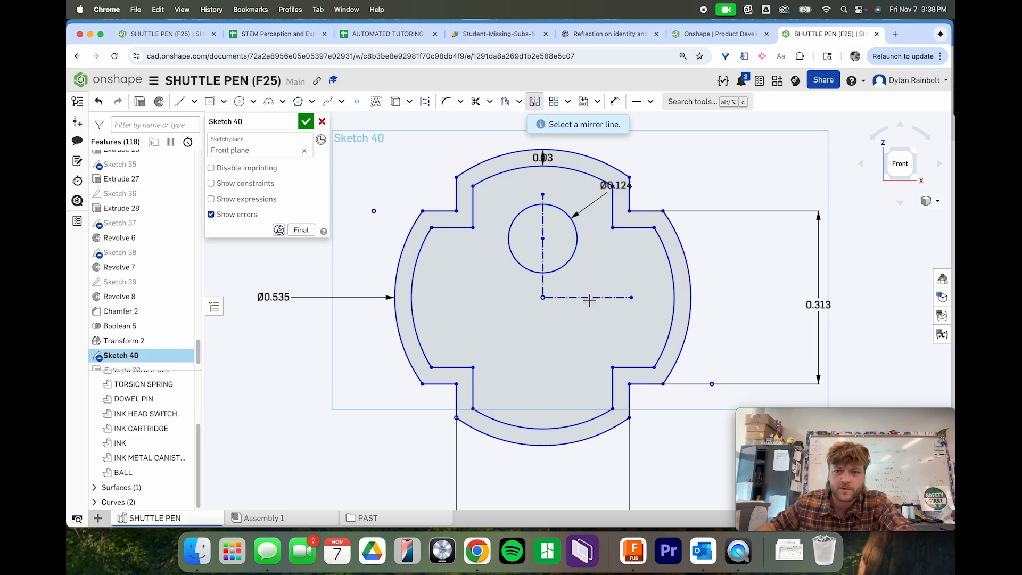
pyautogui.click(590, 297)
pyautogui.click(574, 259)
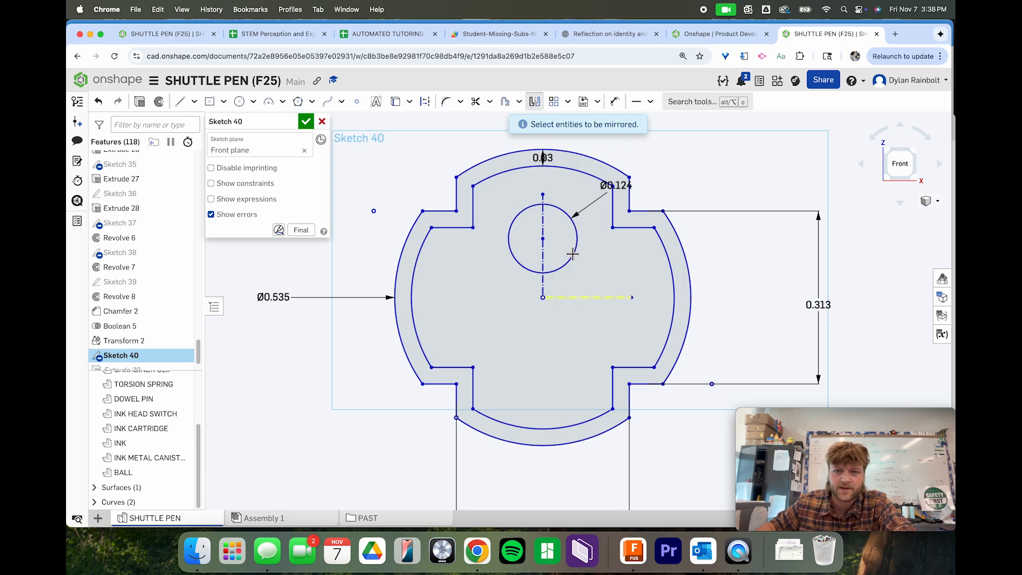
pyautogui.press('Escape')
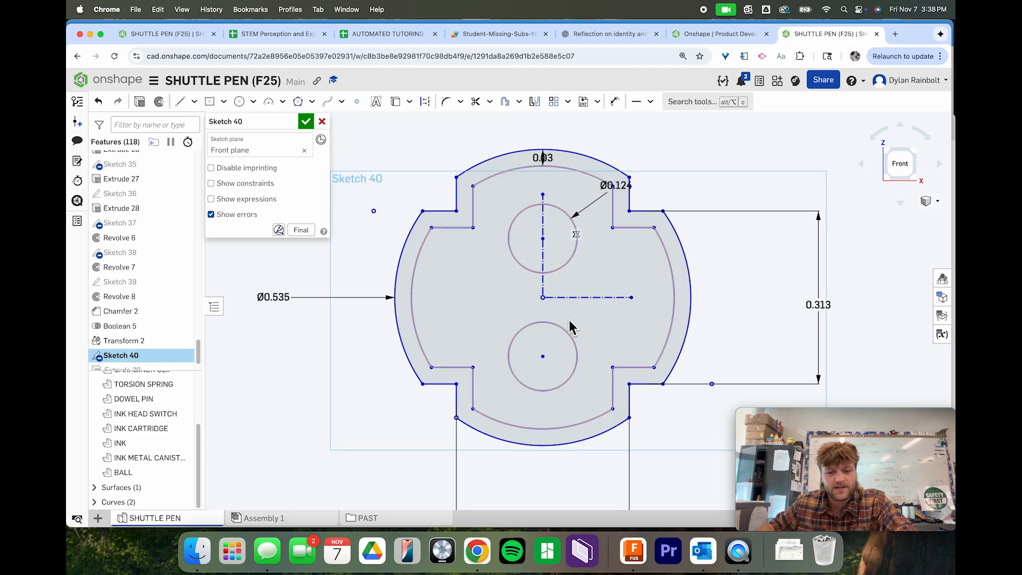
# Step: Dimension the vertical gap between the two circles' facing edges to .116 in
pyautogui.press('d')
pyautogui.click(567, 328)
pyautogui.click(559, 270)
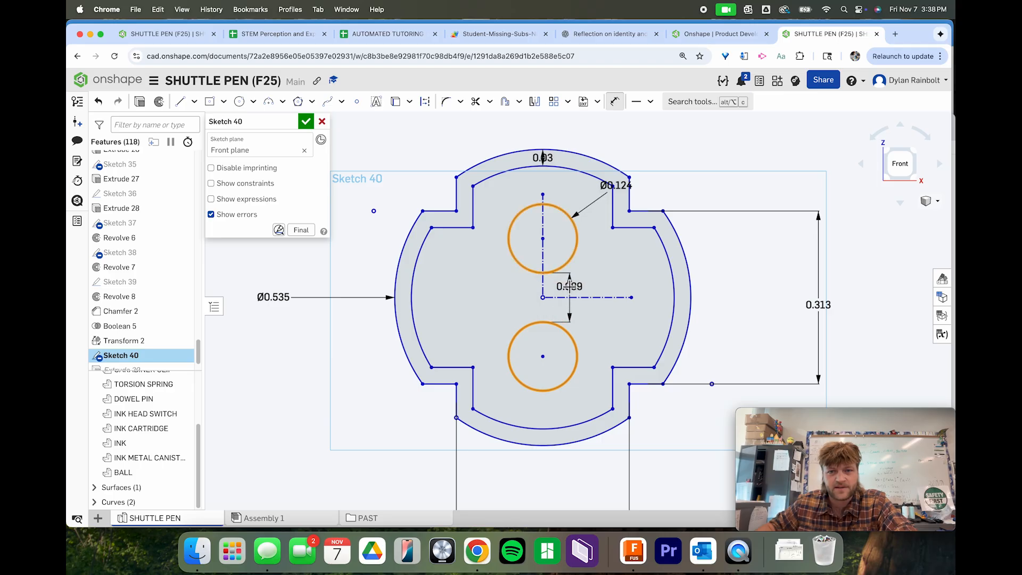
pyautogui.click(651, 286)
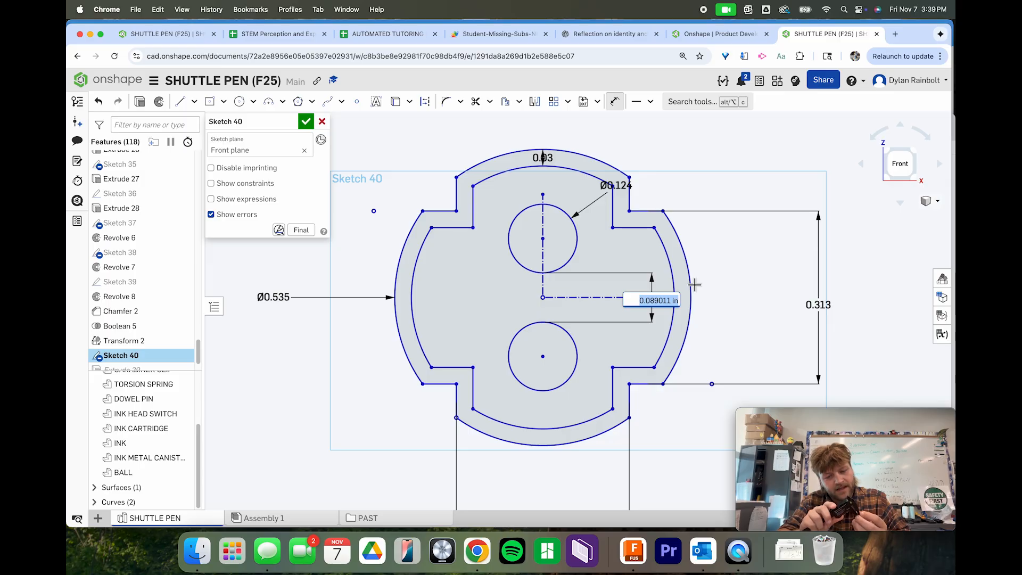
pyautogui.write('.1')
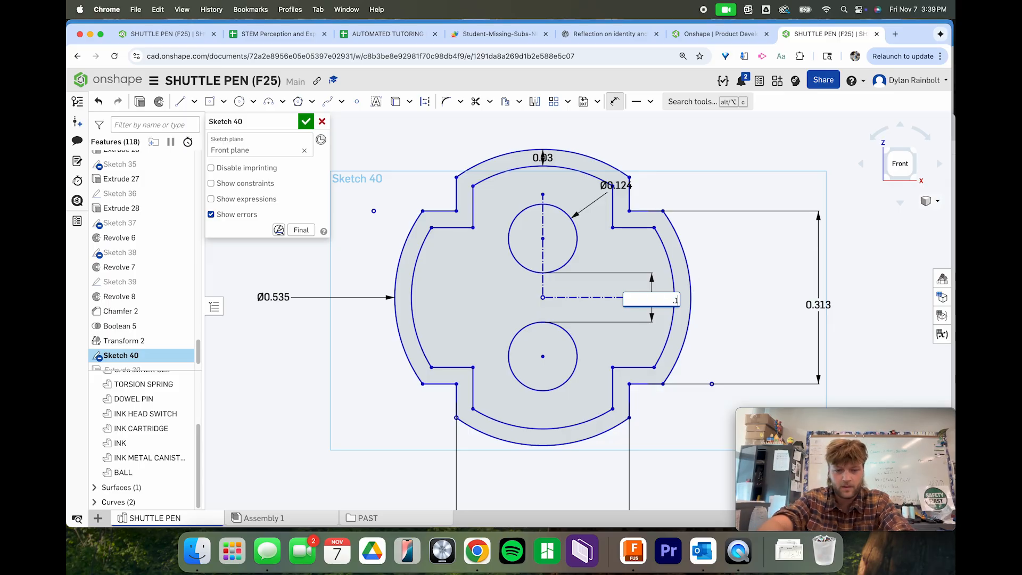
pyautogui.write('16')
pyautogui.press('Return')
pyautogui.scroll(-3, 646, 239)
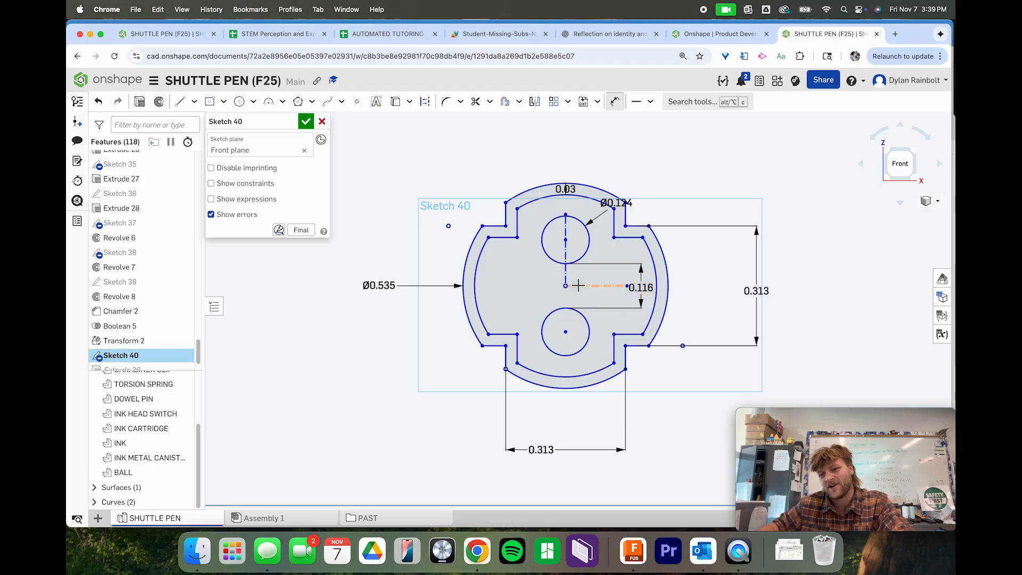
# Step: Start a circular pattern of both small circles and place its centre on the profile's centre point
pyautogui.click(568, 101)
pyautogui.click(584, 140)
pyautogui.click(588, 235)
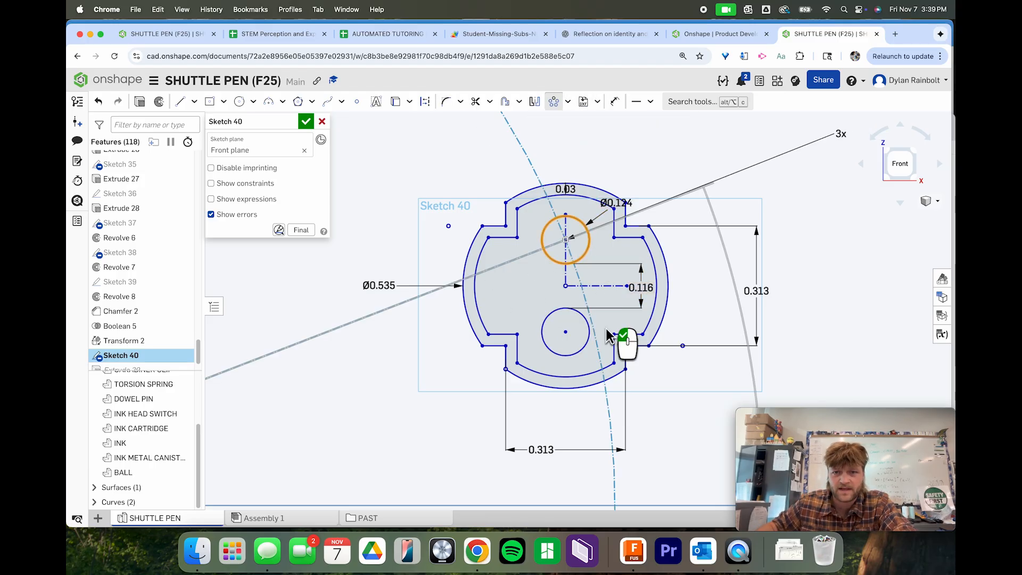
pyautogui.click(587, 341)
pyautogui.scroll(-5, 558, 311)
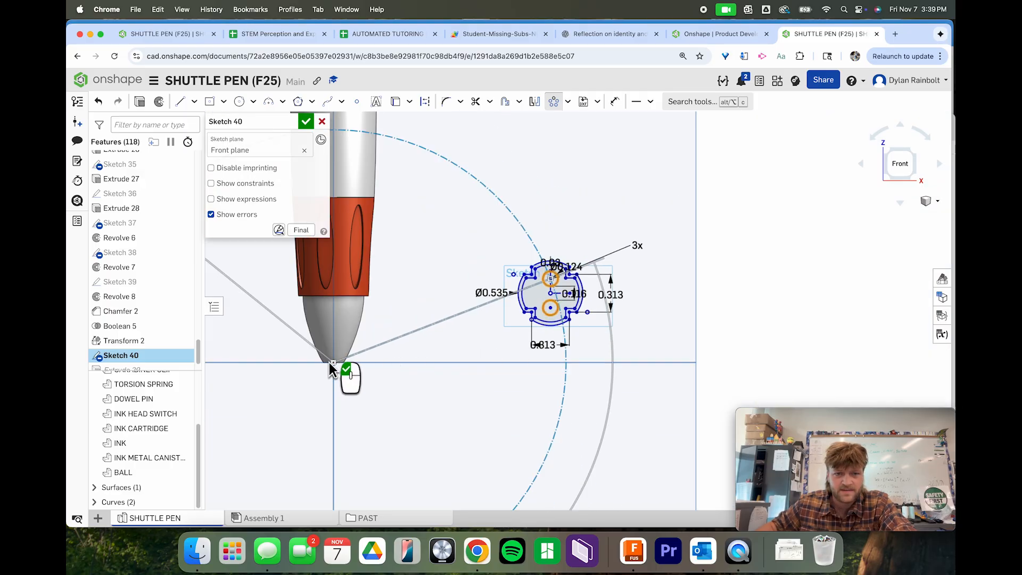
pyautogui.scroll(5, 551, 294)
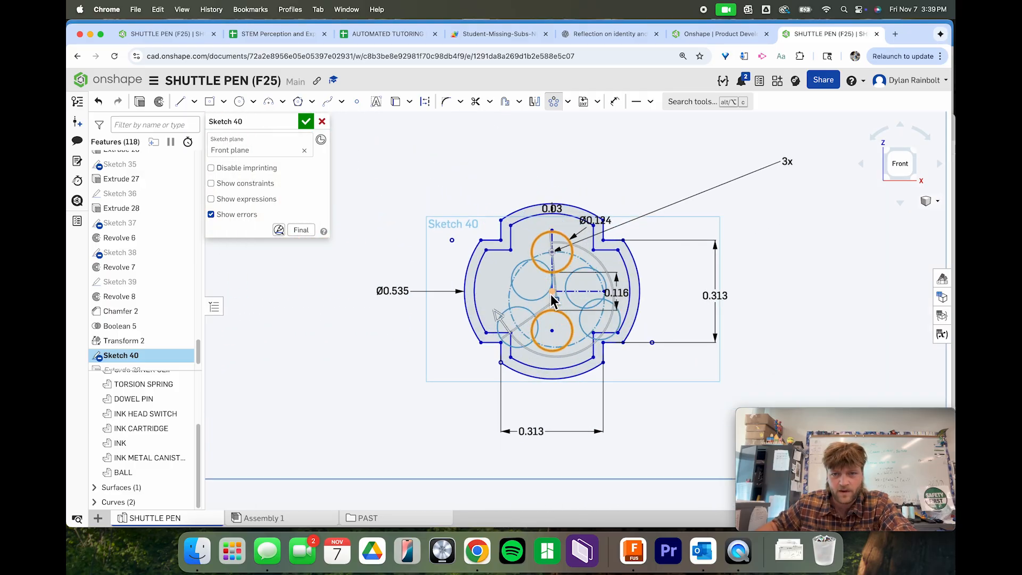
pyautogui.scroll(6, 548, 288)
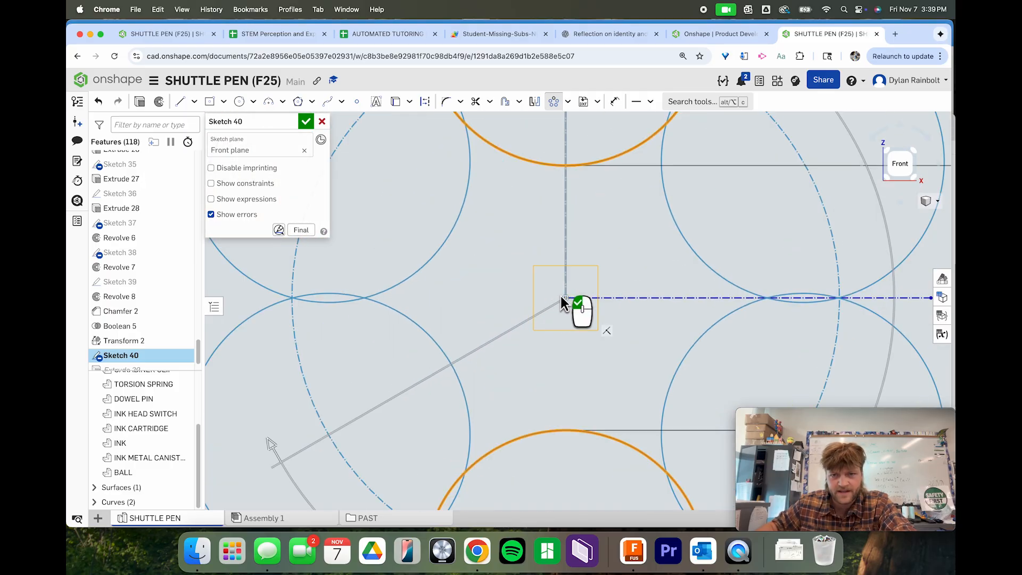
pyautogui.scroll(-5, 549, 311)
pyautogui.scroll(-1, 542, 296)
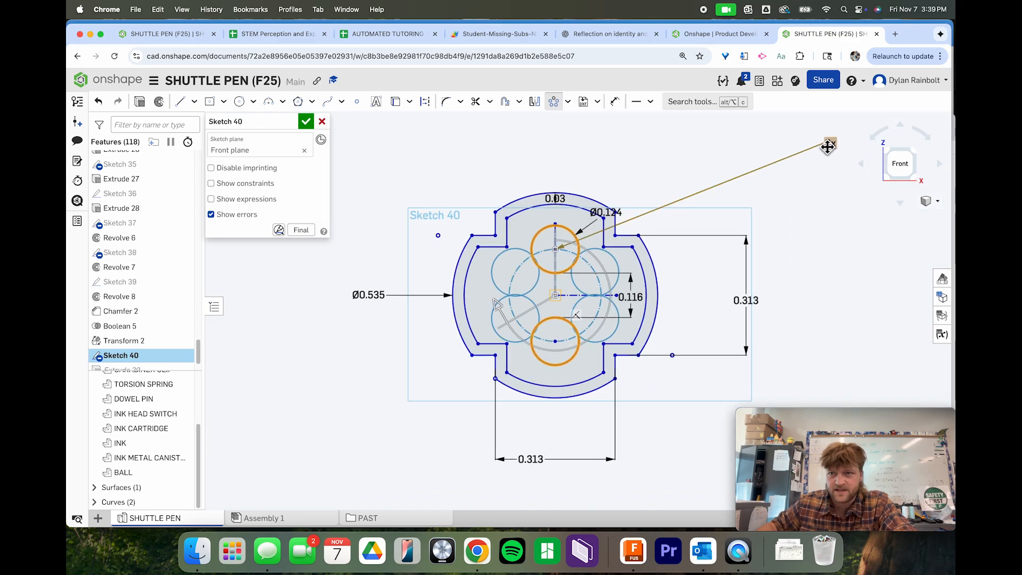
# Step: Set the circular pattern to 2 instances at 90°, apply it, and accept the edited sketch
pyautogui.doubleClick(827, 145)
pyautogui.press('Return')
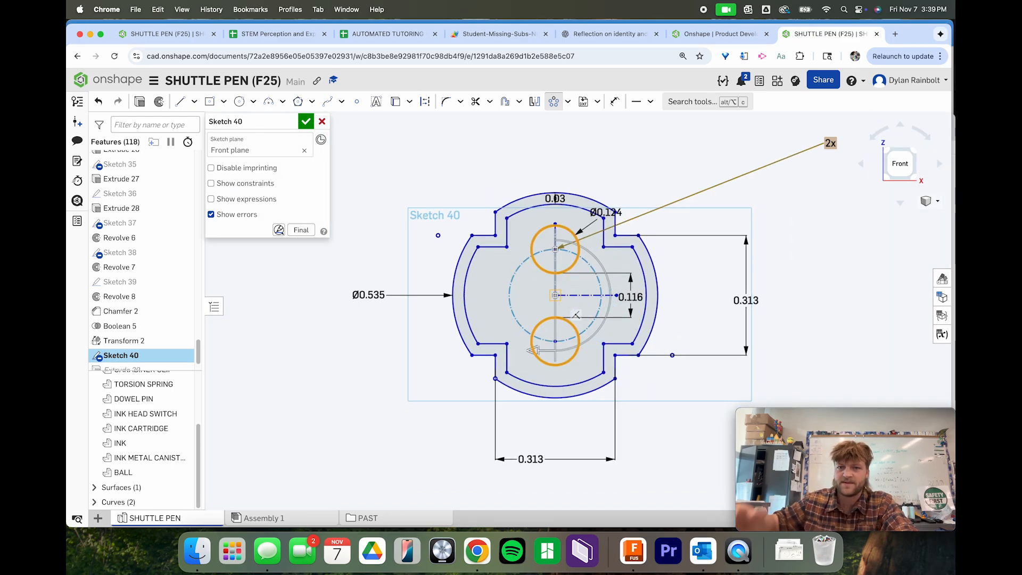
pyautogui.scroll(-1, 670, 298)
pyautogui.scroll(1, 595, 343)
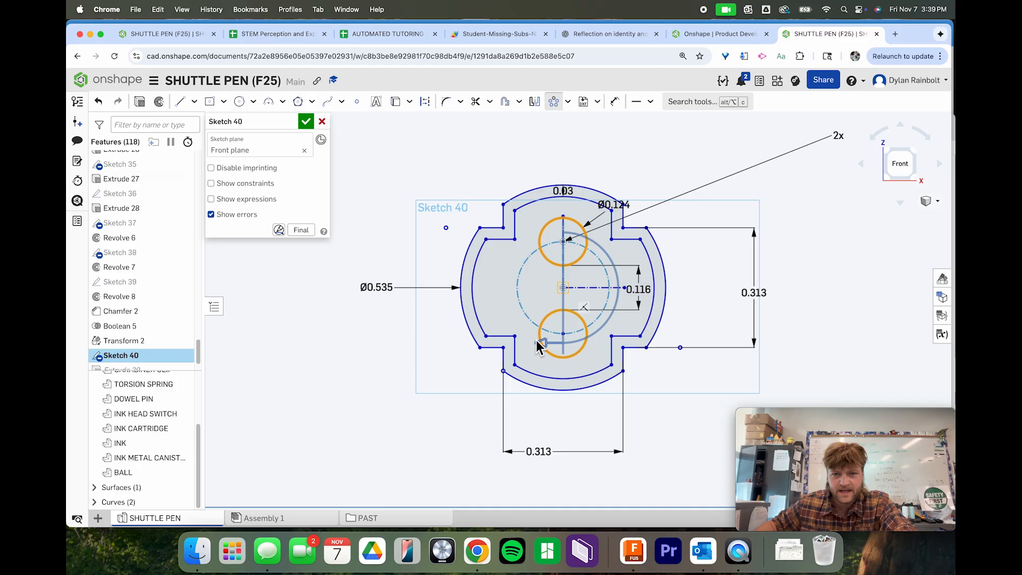
pyautogui.moveTo(538, 345)
pyautogui.mouseDown()
pyautogui.moveTo(590, 324)
pyautogui.moveTo(599, 287)
pyautogui.mouseUp()
pyautogui.scroll(5, 623, 286)
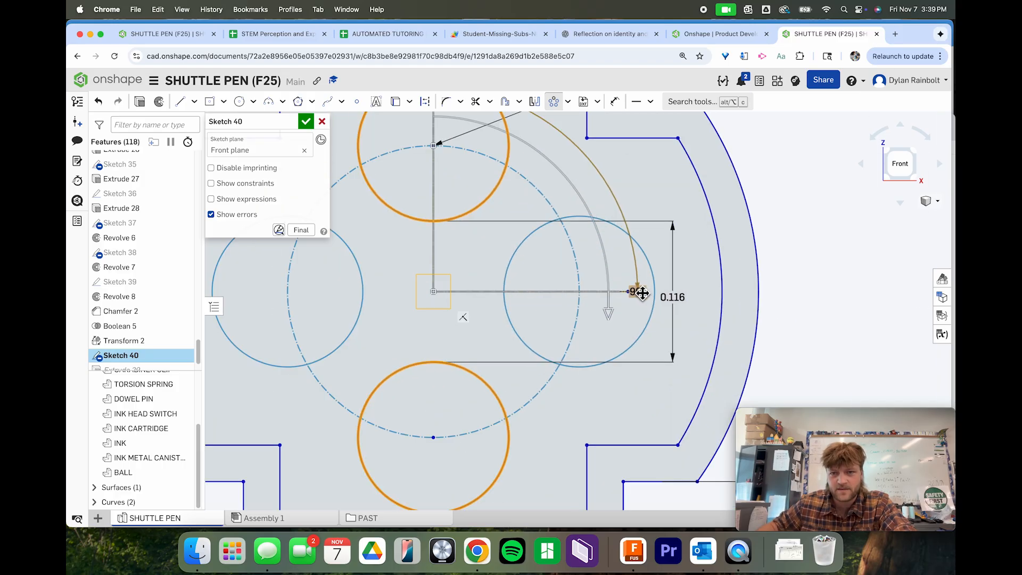
pyautogui.scroll(-6, 761, 250)
pyautogui.click(435, 279)
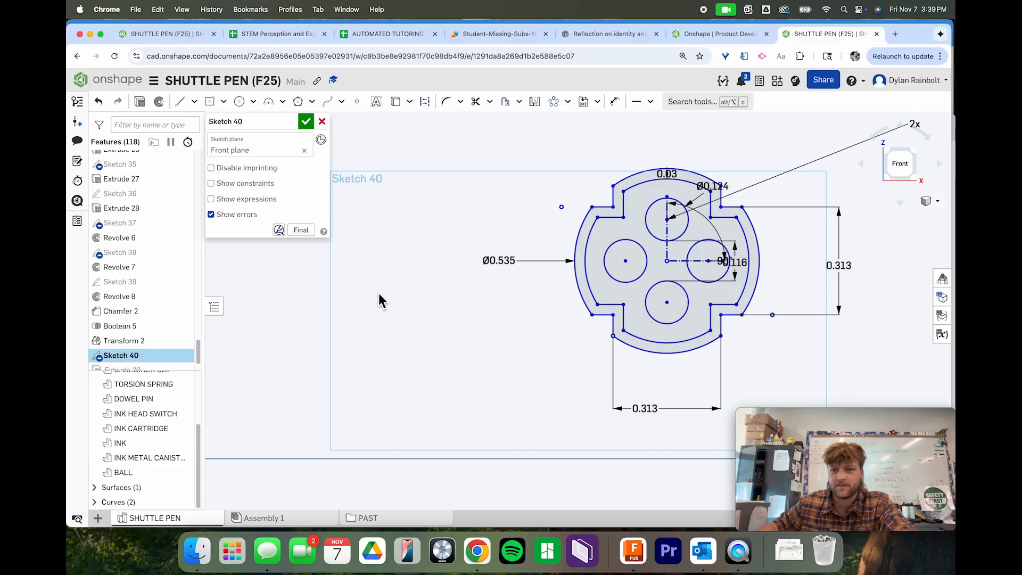
pyautogui.scroll(-3, 378, 293)
pyautogui.click(305, 126)
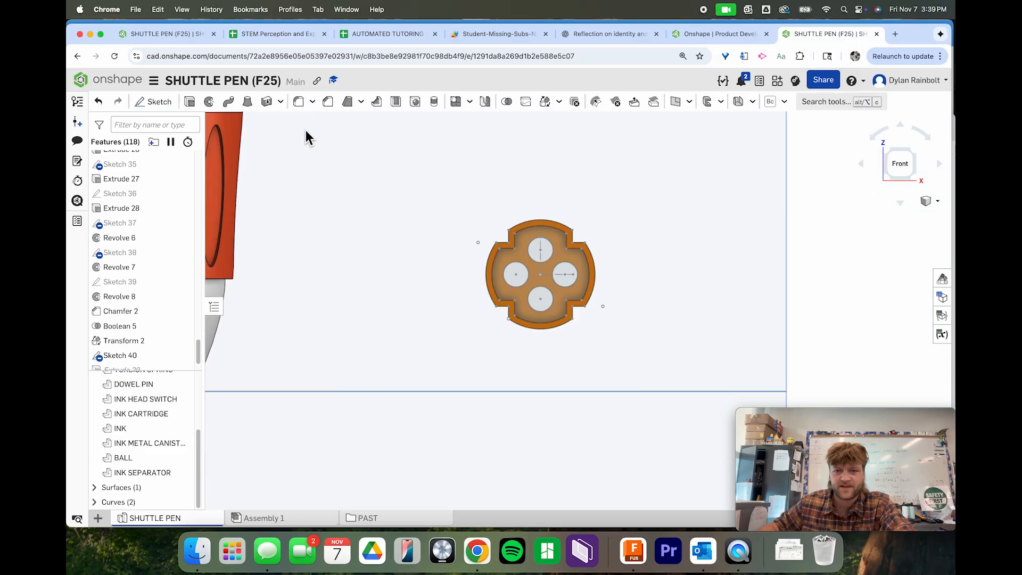
# Step: Examine the ink separator's recessed side and the holes through its closed end from different angles
pyautogui.scroll(-3, 691, 288)
pyautogui.moveTo(691, 289); pyautogui.dragTo(676, 277, button='right')
pyautogui.scroll(1, 566, 283)
pyautogui.scroll(5, 567, 290)
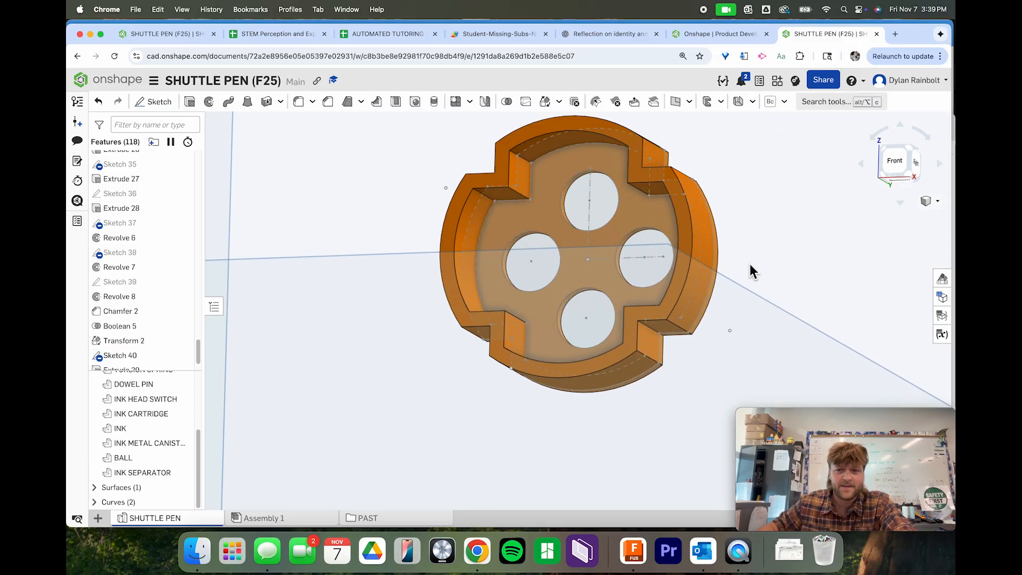
pyautogui.moveTo(750, 269); pyautogui.dragTo(662, 274, button='right')
pyautogui.hotkey('shift', '1')
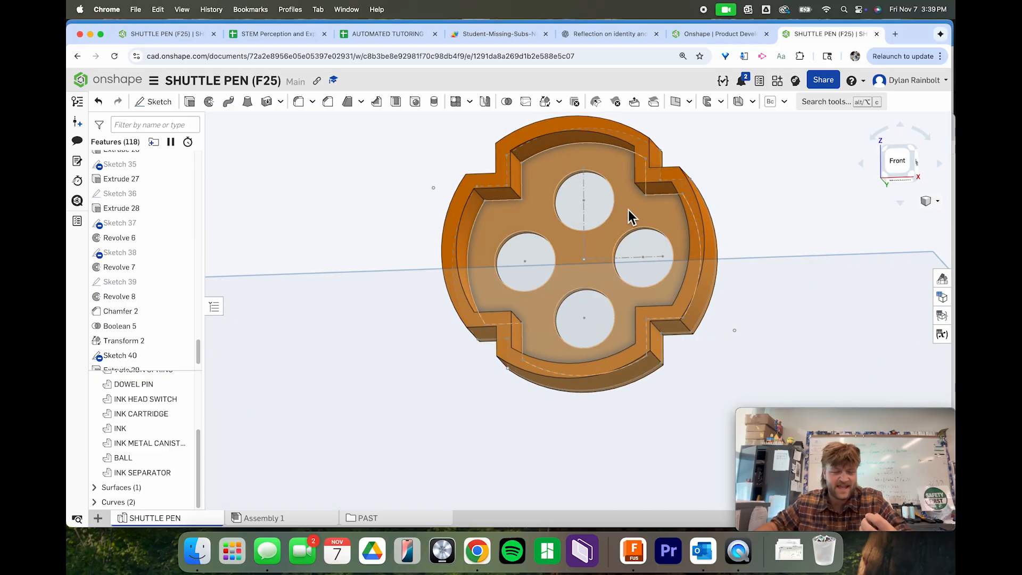
pyautogui.scroll(-2, 696, 216)
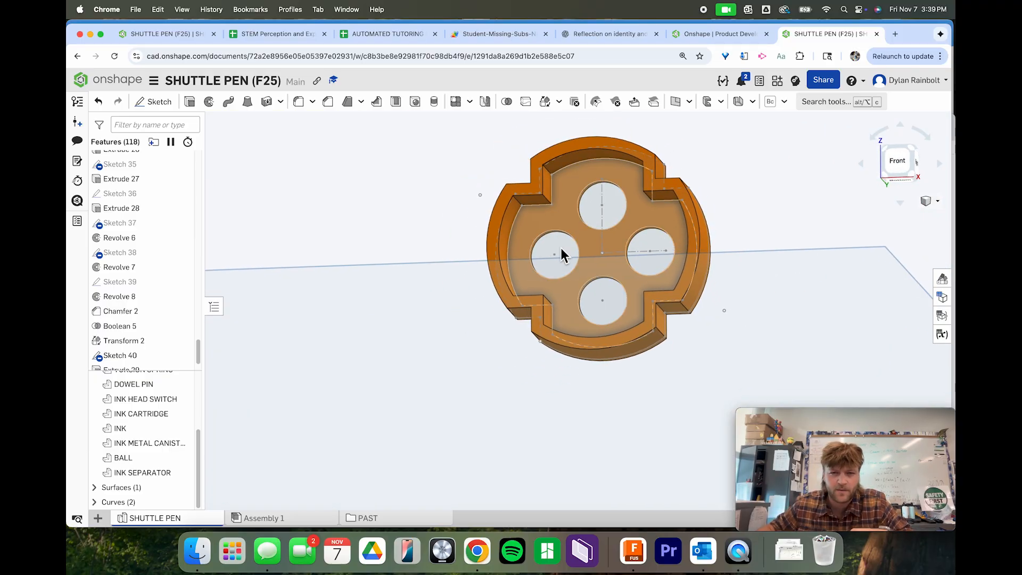
# Step: Review the ink separator's closed-end extrude and its sketch faces, temporarily hiding the part, and accept the extrude
pyautogui.scroll(-2, 150, 342)
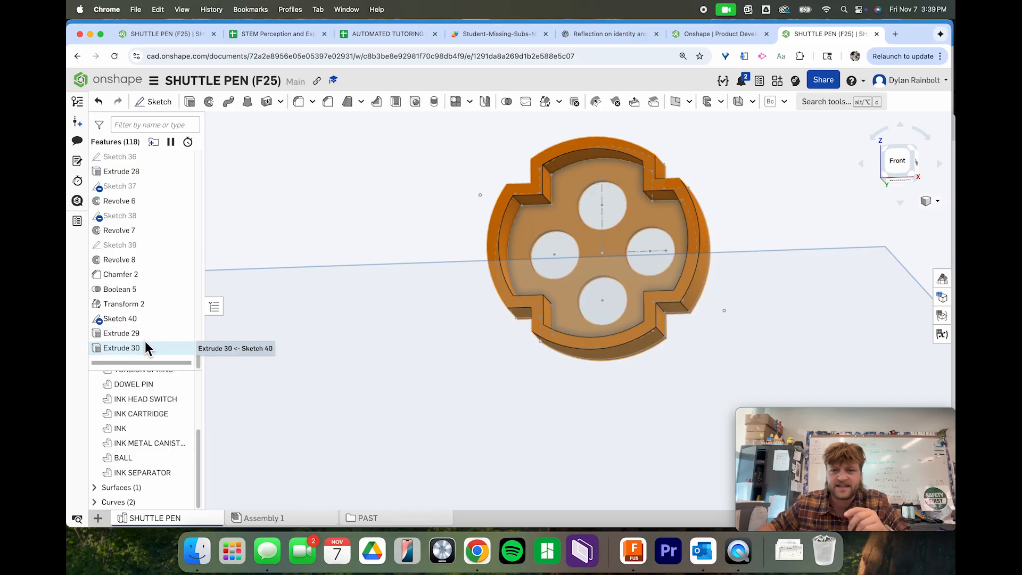
pyautogui.doubleClick(145, 347)
pyautogui.scroll(-2, 490, 299)
pyautogui.moveTo(628, 320)
pyautogui.mouseDown(button='right')
pyautogui.moveTo(486, 309)
pyautogui.moveTo(335, 233)
pyautogui.mouseUp(button='right')
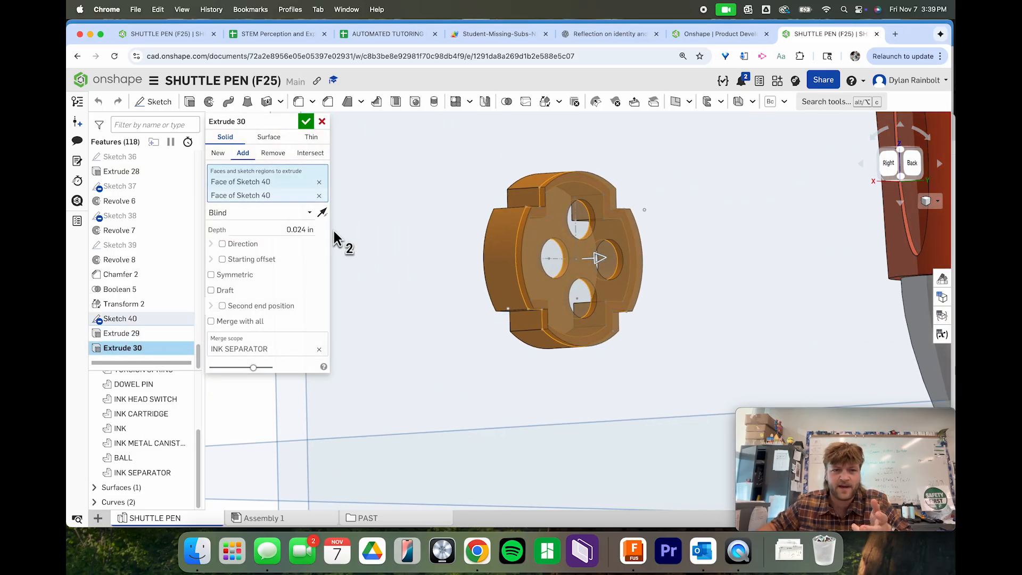
pyautogui.moveTo(467, 307); pyautogui.dragTo(225, 414, button='right')
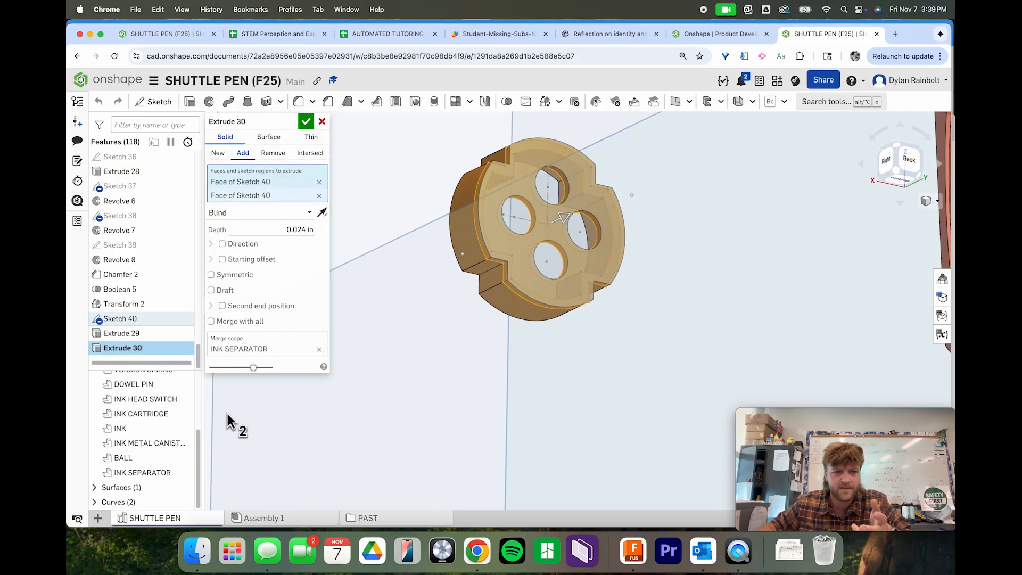
pyautogui.click(182, 472)
pyautogui.scroll(5, 591, 212)
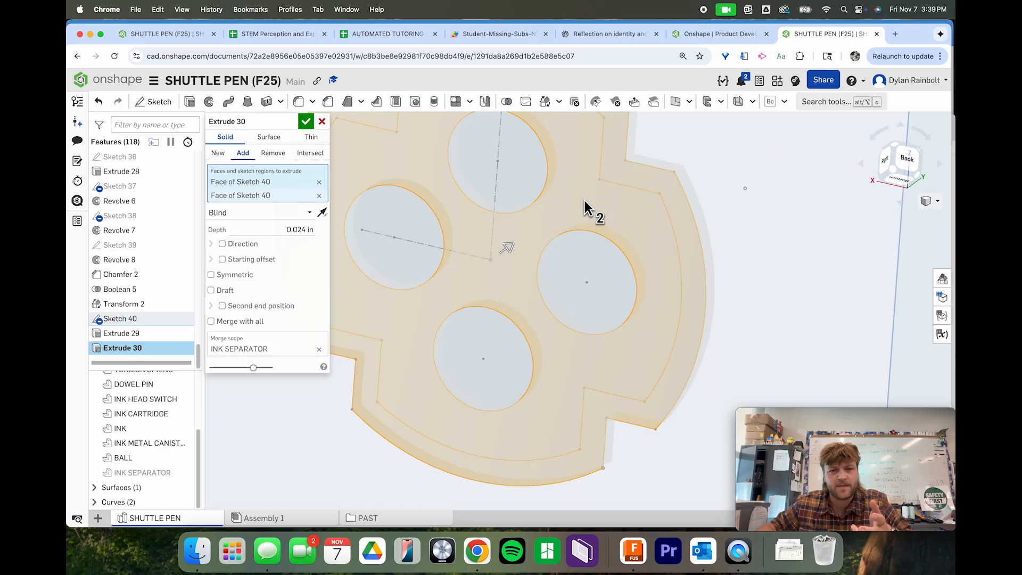
pyautogui.press('f')
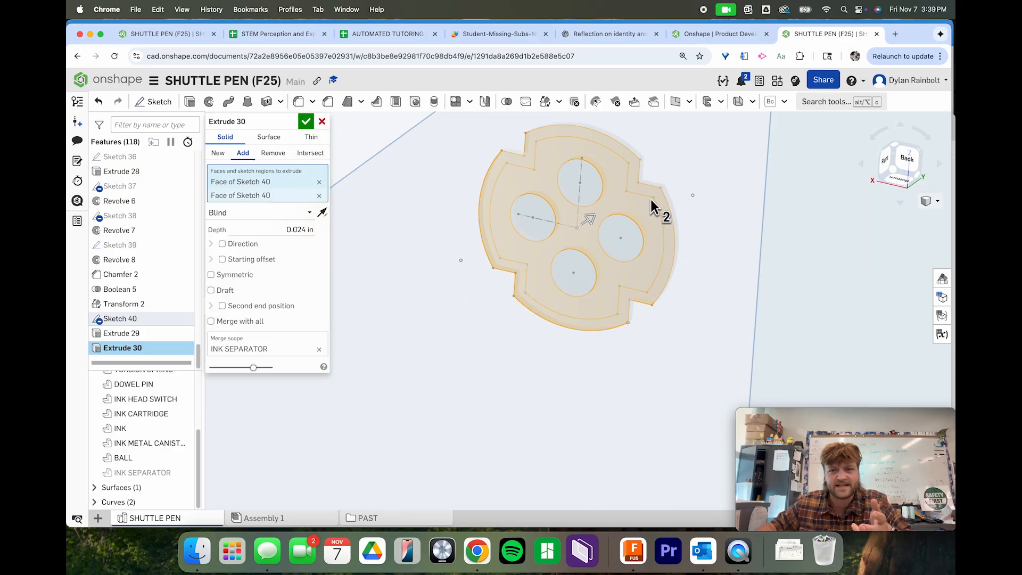
pyautogui.scroll(5, 652, 197)
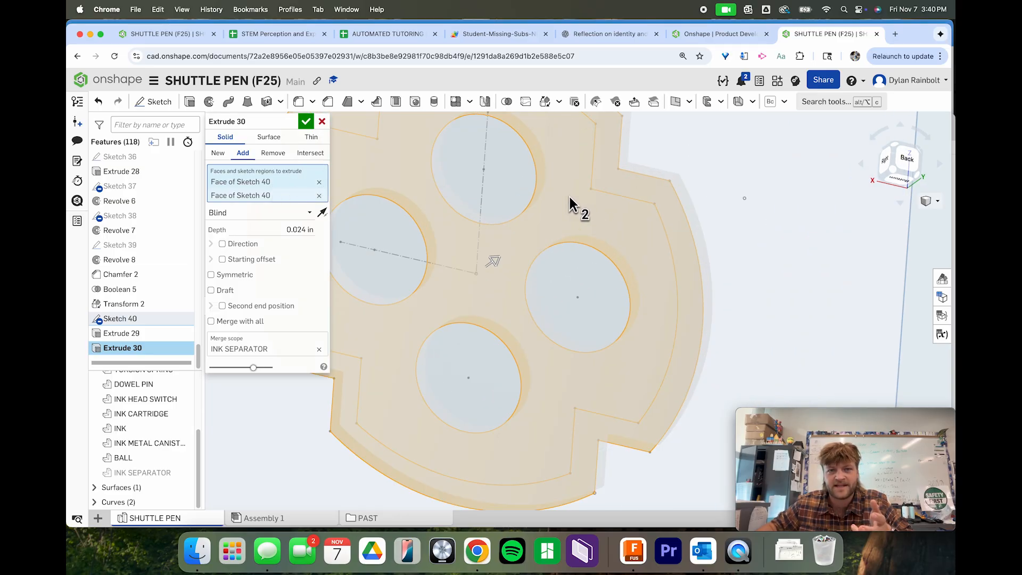
pyautogui.click(306, 122)
pyautogui.scroll(-10, 498, 211)
pyautogui.moveTo(498, 212); pyautogui.dragTo(475, 284, button='right')
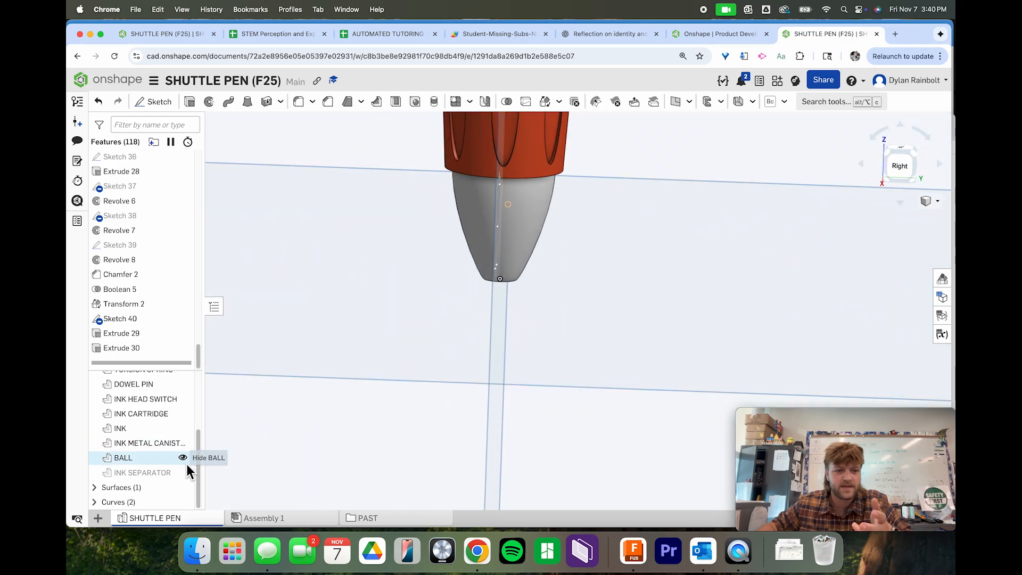
pyautogui.click(183, 472)
# Step: Change the ink separator's appearance to dark grey (4D4D4D) and close the appearance settings
pyautogui.moveTo(300, 423); pyautogui.dragTo(425, 365, button='right')
pyautogui.click(941, 278)
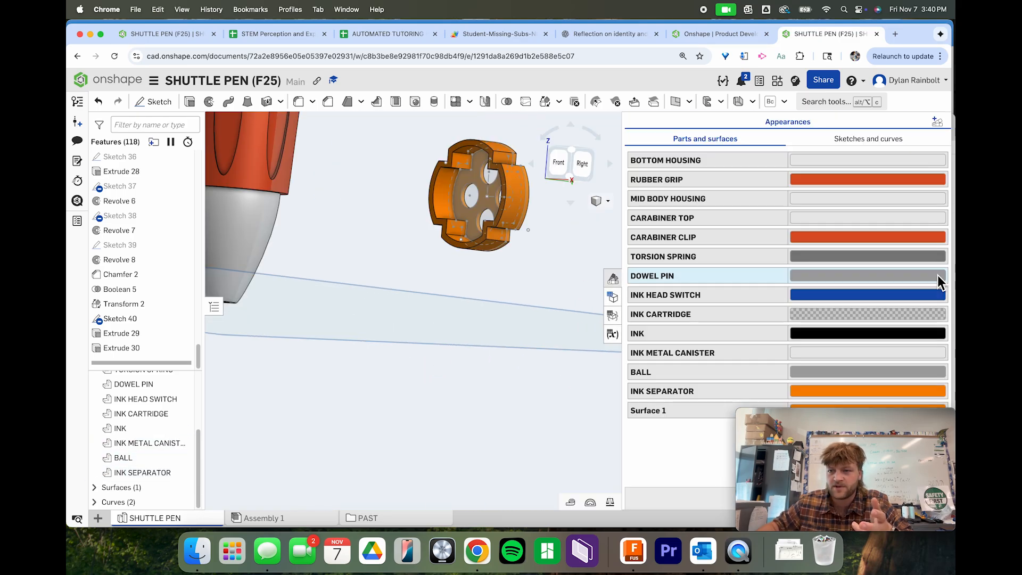
pyautogui.click(854, 390)
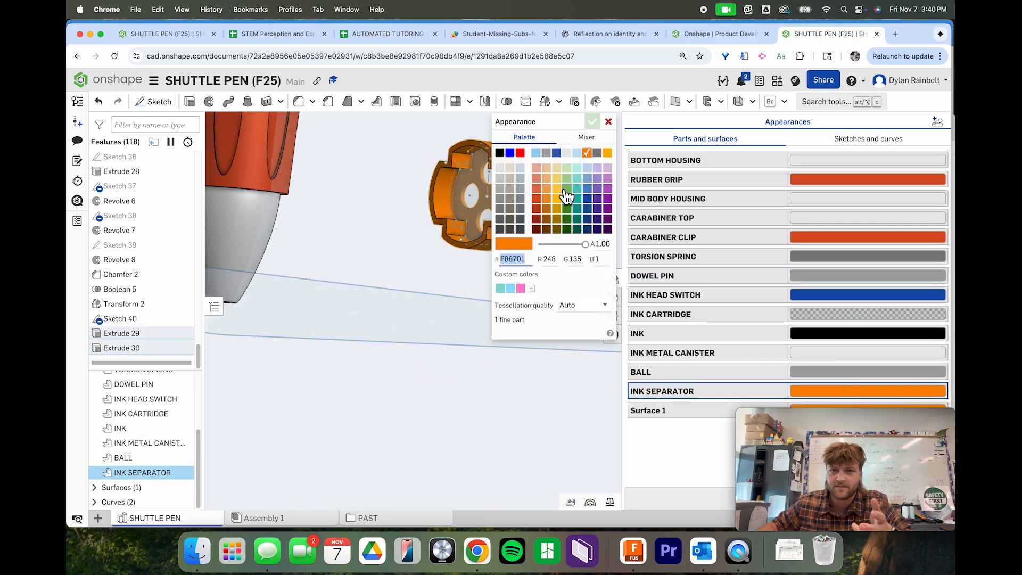
pyautogui.click(500, 228)
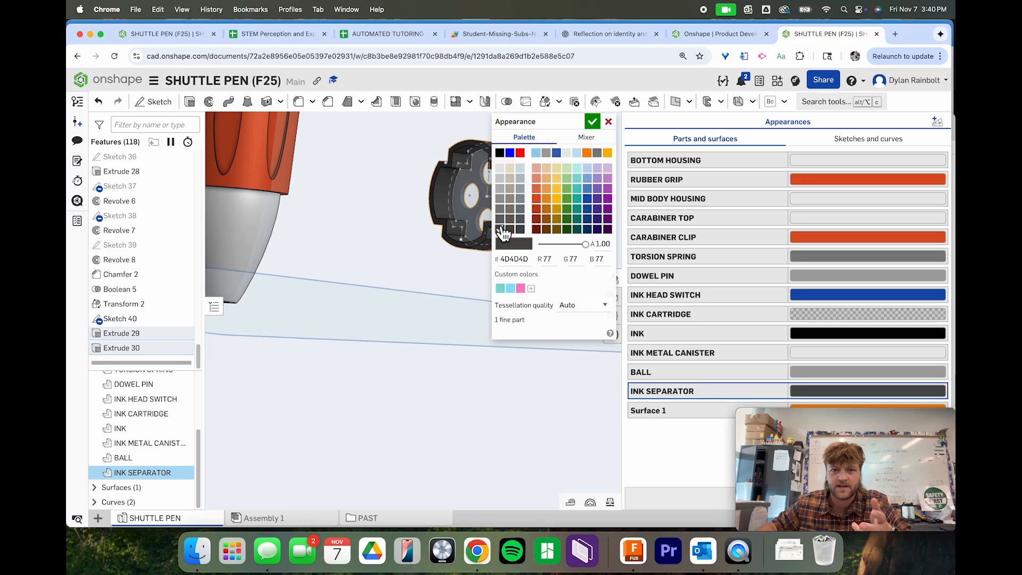
pyautogui.click(591, 121)
pyautogui.click(615, 281)
pyautogui.scroll(-3, 591, 346)
pyautogui.moveTo(582, 347); pyautogui.dragTo(703, 301, button='right')
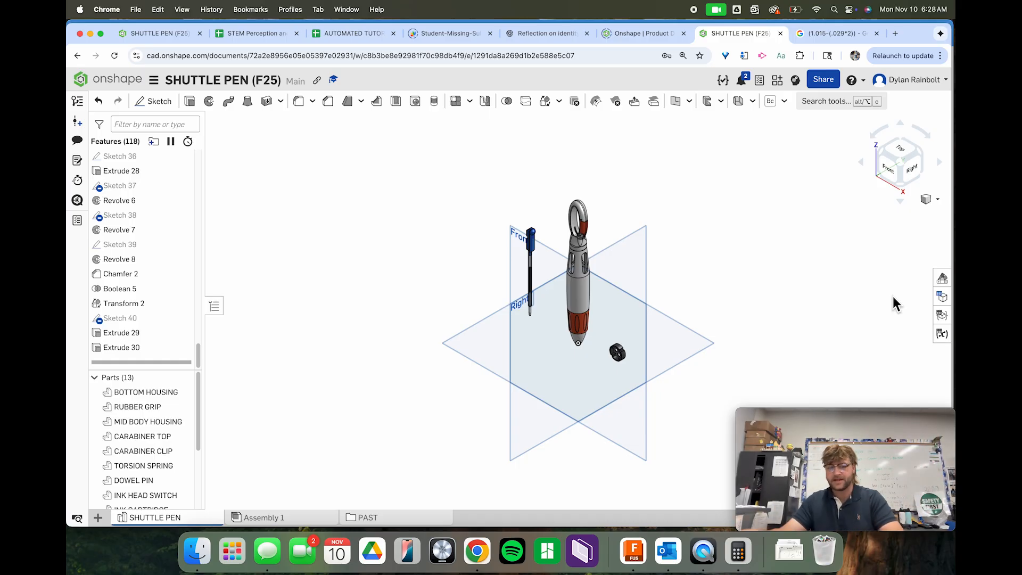
# Step: Sketch a circle of diameter .136+.009 in on the Top plane, centred on the horizontal axis between the pen and the ink separator
pyautogui.click(688, 347)
pyautogui.click(153, 101)
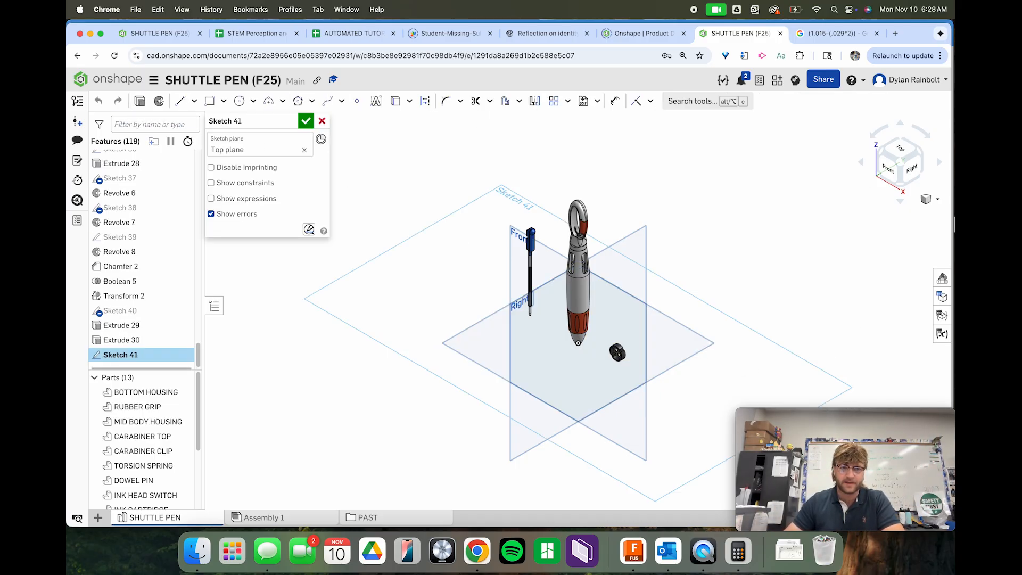
pyautogui.click(895, 151)
pyautogui.click(239, 100)
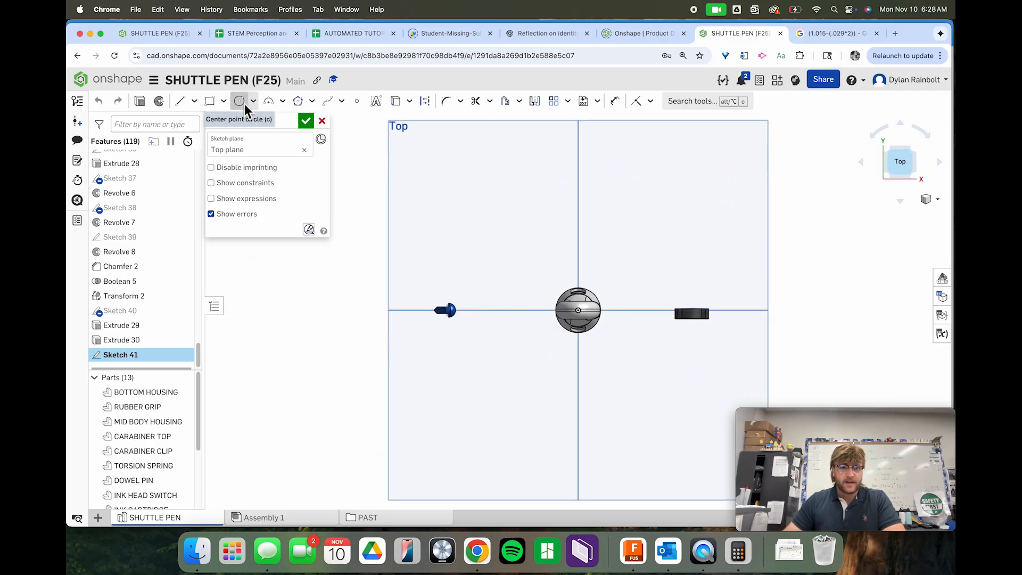
pyautogui.scroll(5, 637, 319)
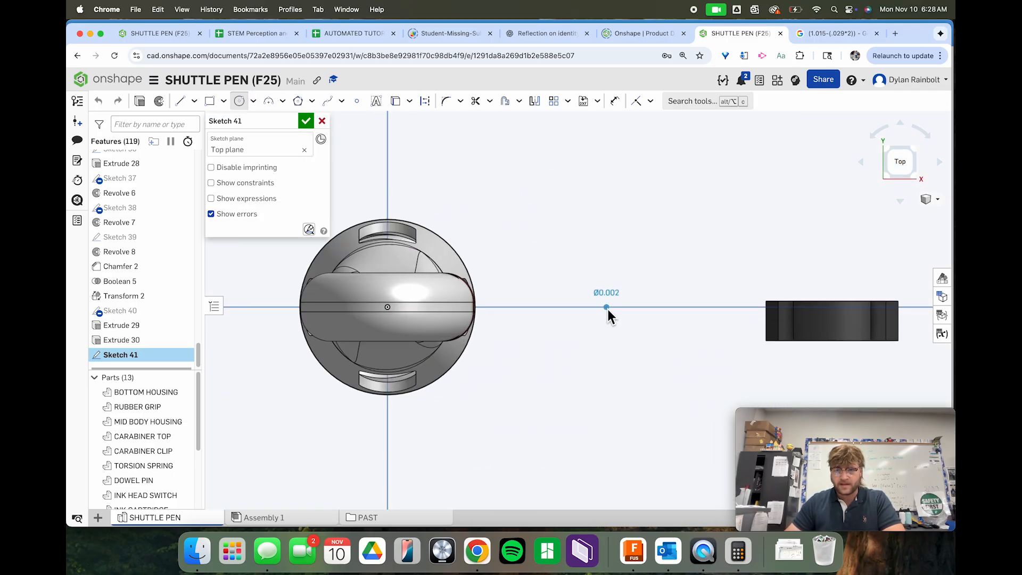
pyautogui.click(609, 314)
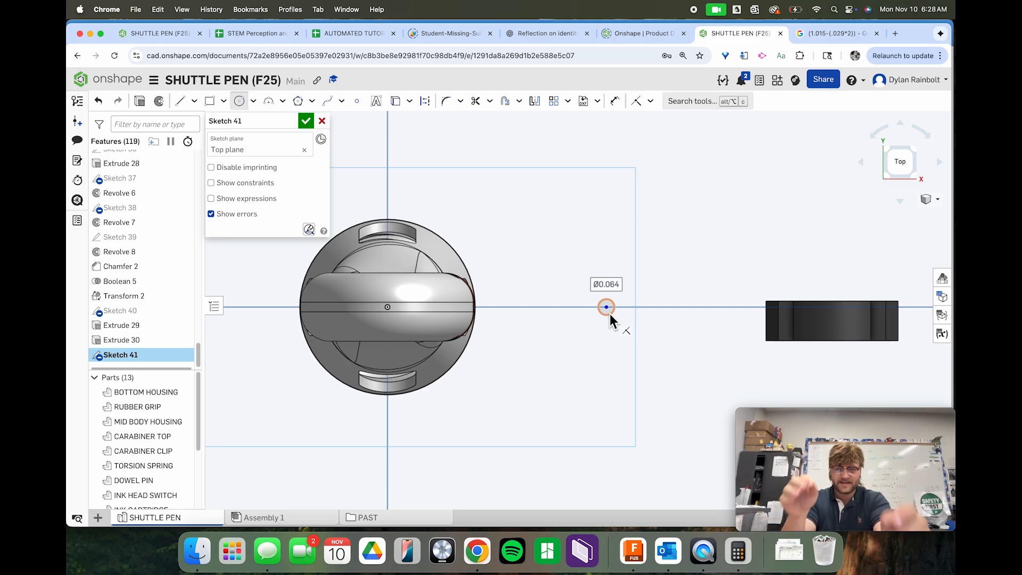
pyautogui.write('.136+.009')
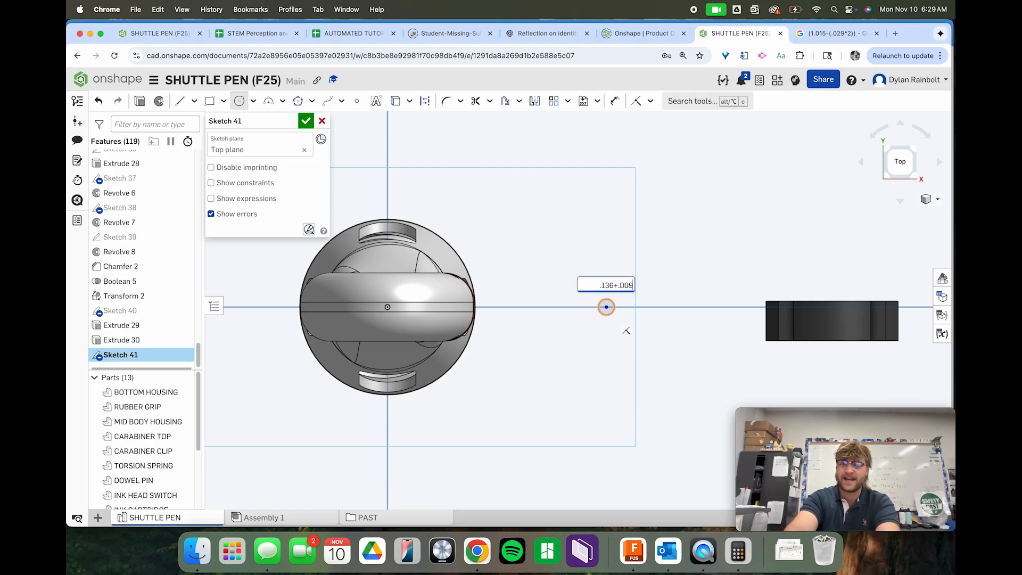
pyautogui.press('Return')
pyautogui.scroll(3, 622, 293)
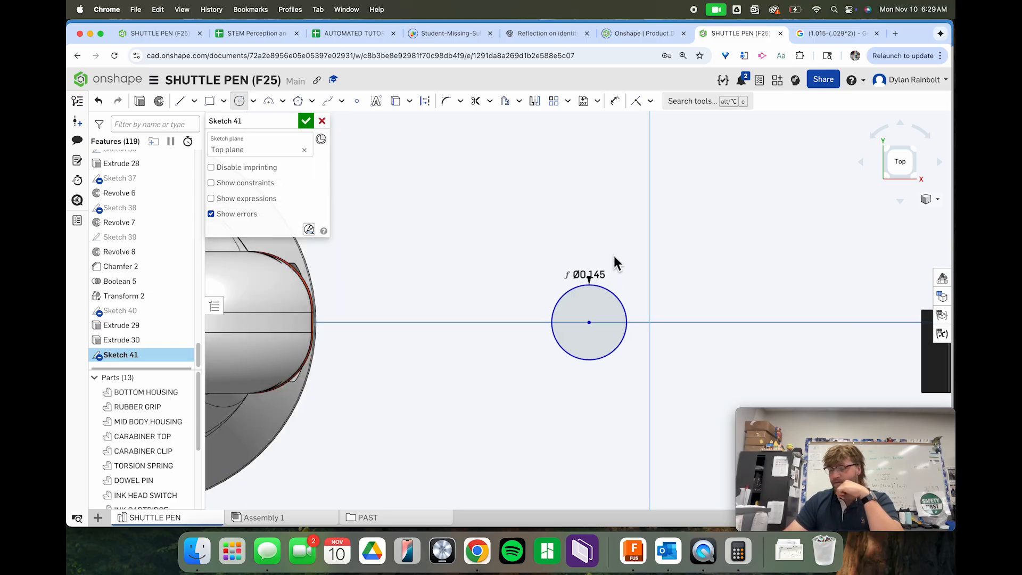
# Step: Extrude the new circle as a surface to a blind depth of .029 in
pyautogui.scroll(-3, 615, 256)
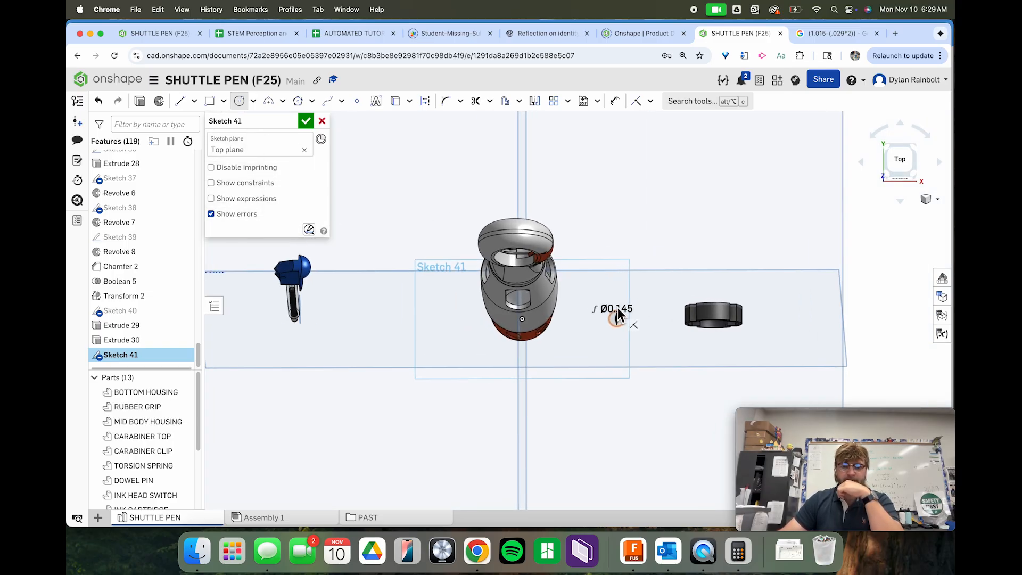
pyautogui.click(139, 101)
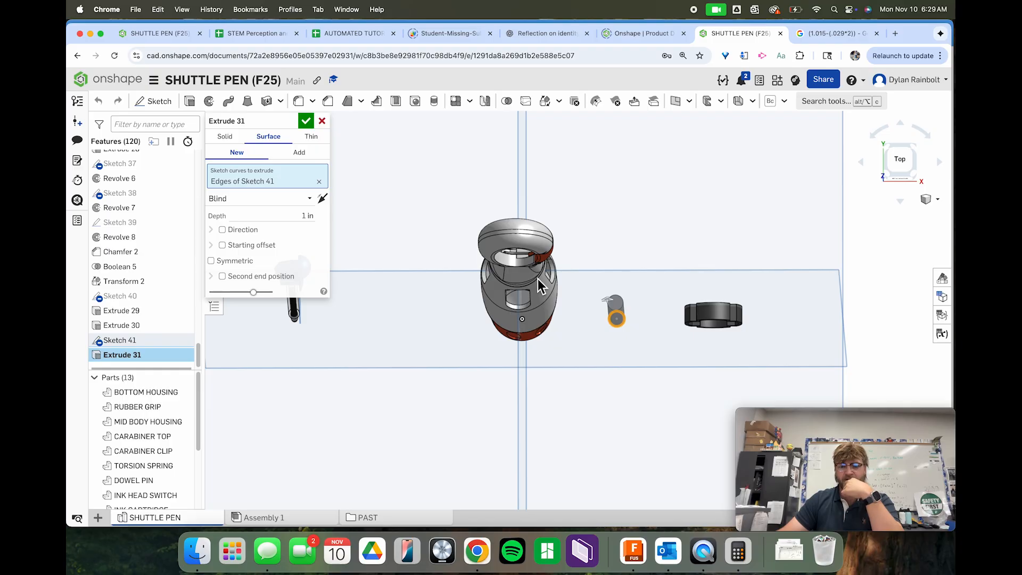
pyautogui.moveTo(591, 298); pyautogui.dragTo(623, 261, button='right')
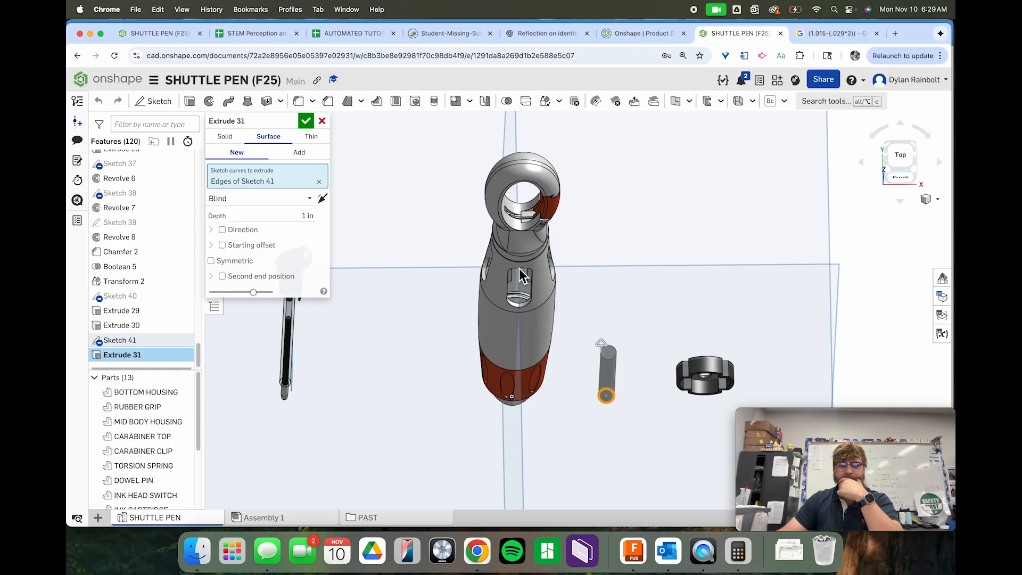
pyautogui.click(301, 217)
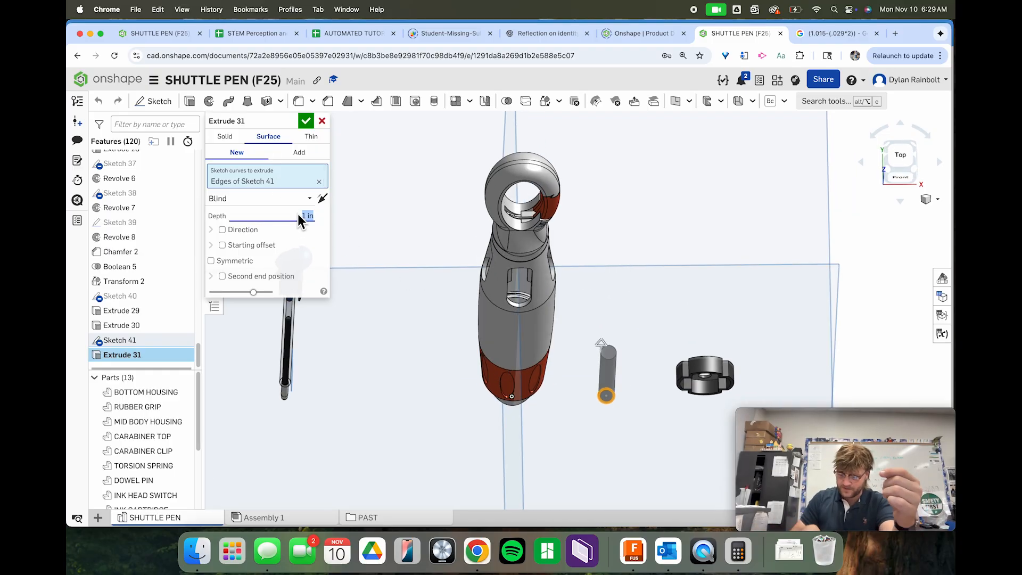
pyautogui.press('BackSpace')
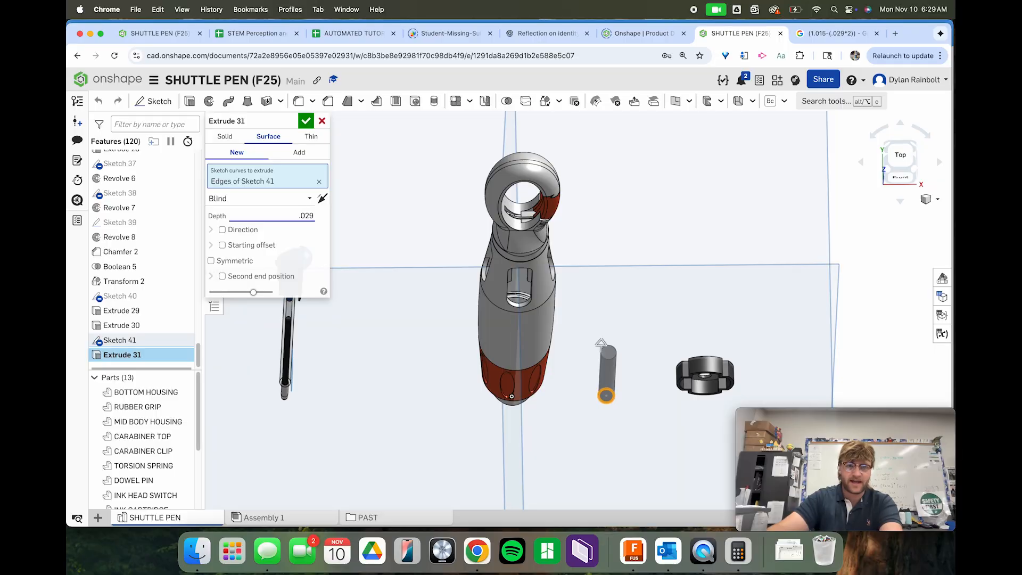
pyautogui.write('.029')
pyautogui.press('Return')
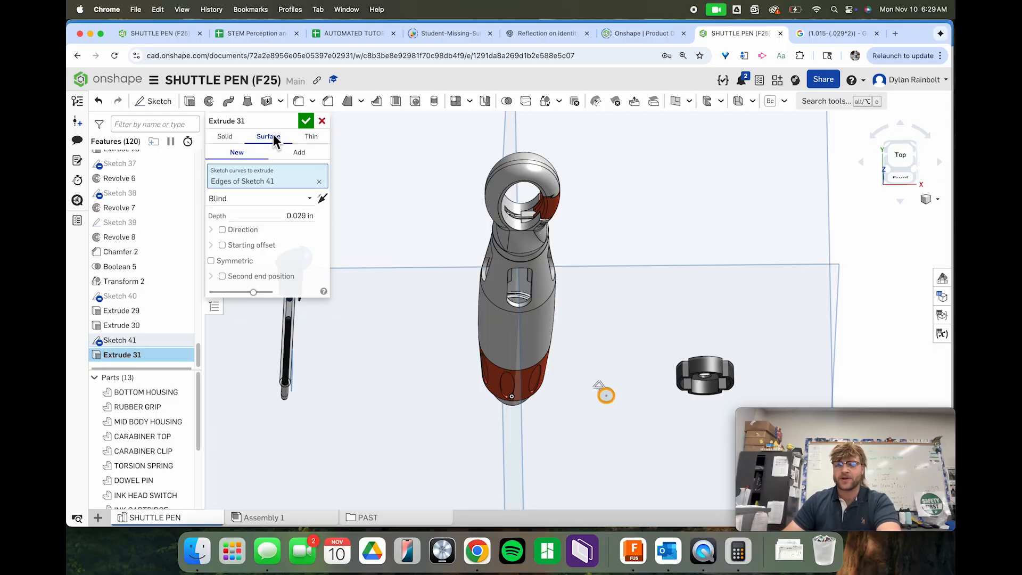
pyautogui.scroll(5, 611, 429)
pyautogui.moveTo(611, 430); pyautogui.dragTo(588, 380, button='right')
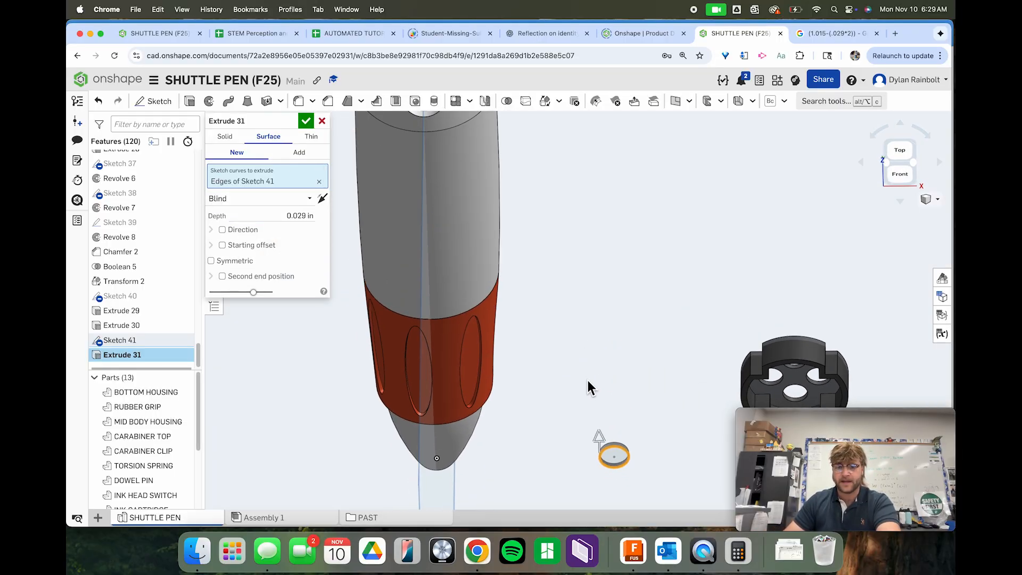
pyautogui.scroll(5, 640, 487)
pyautogui.click(306, 121)
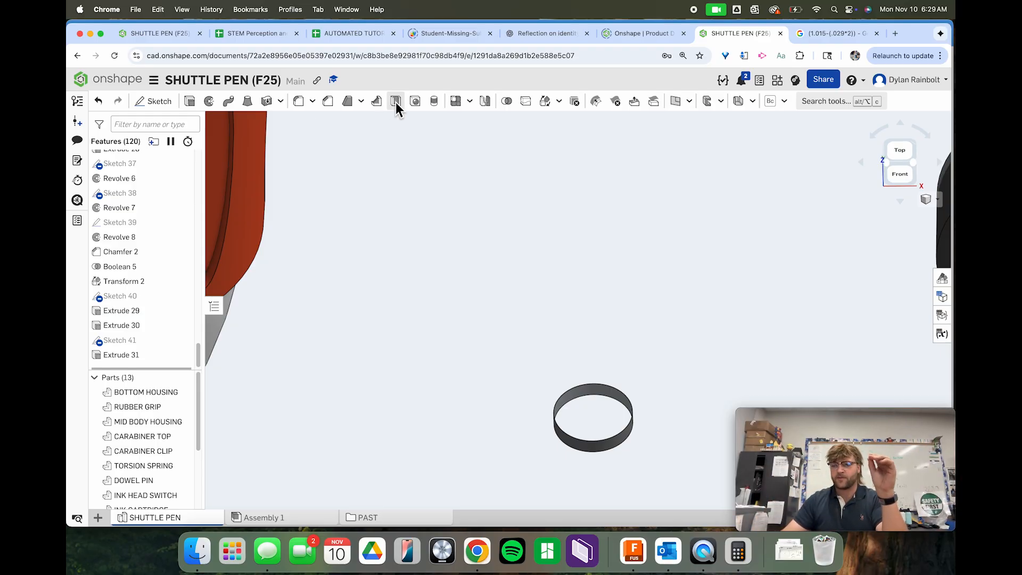
# Step: Create a clockwise helix on the short cylindrical surface with 3 target revolutions over its height
pyautogui.scroll(-3, 354, 219)
pyautogui.scroll(6, 507, 346)
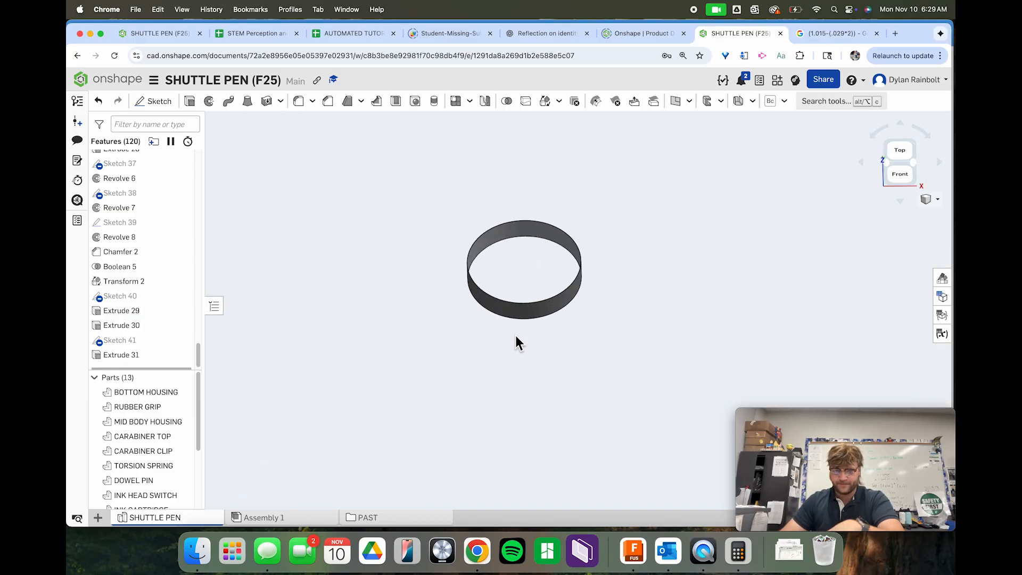
pyautogui.moveTo(516, 342); pyautogui.dragTo(532, 293, button='right')
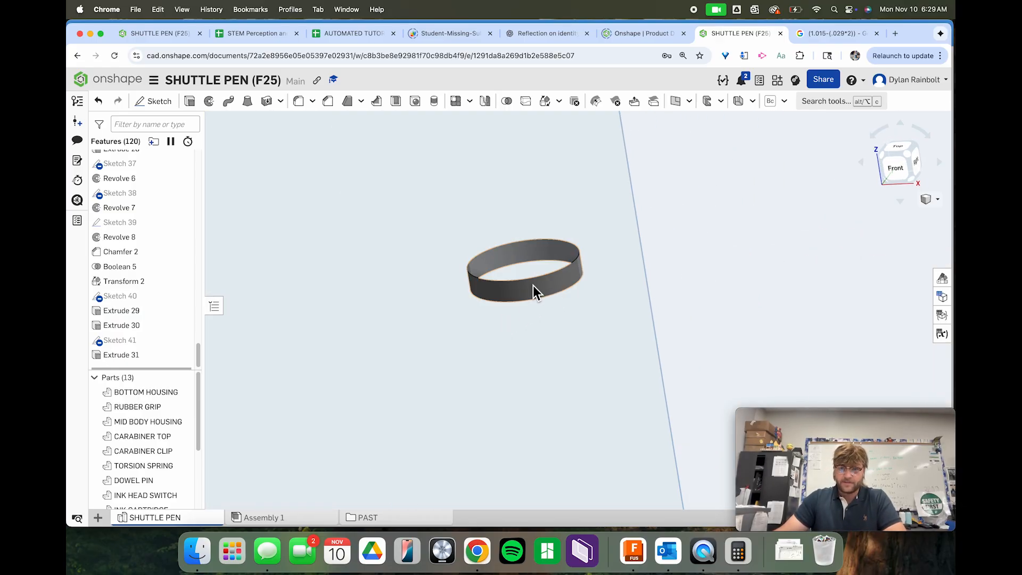
pyautogui.click(803, 101)
pyautogui.write('helix')
pyautogui.press('Return')
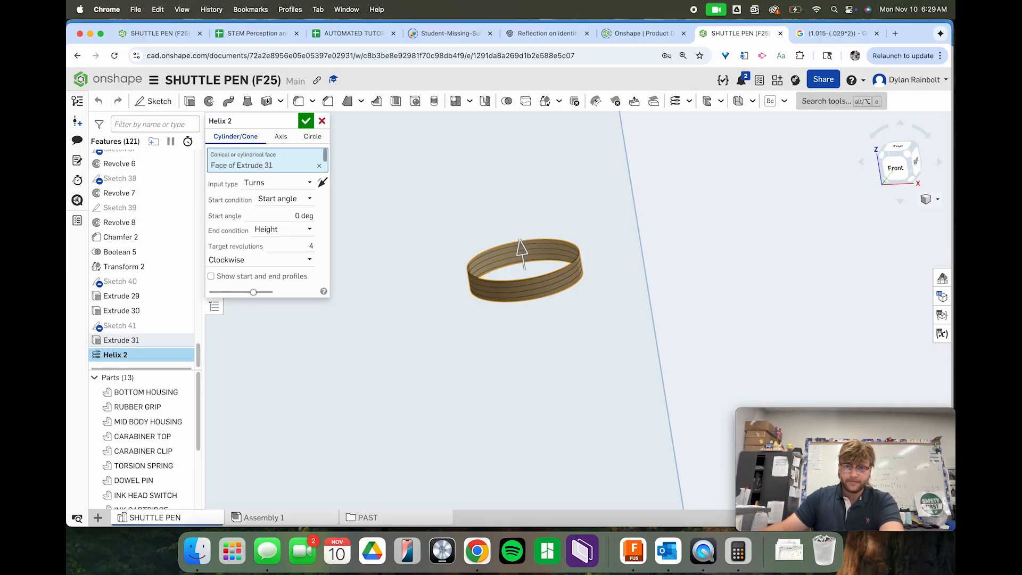
pyautogui.click(304, 251)
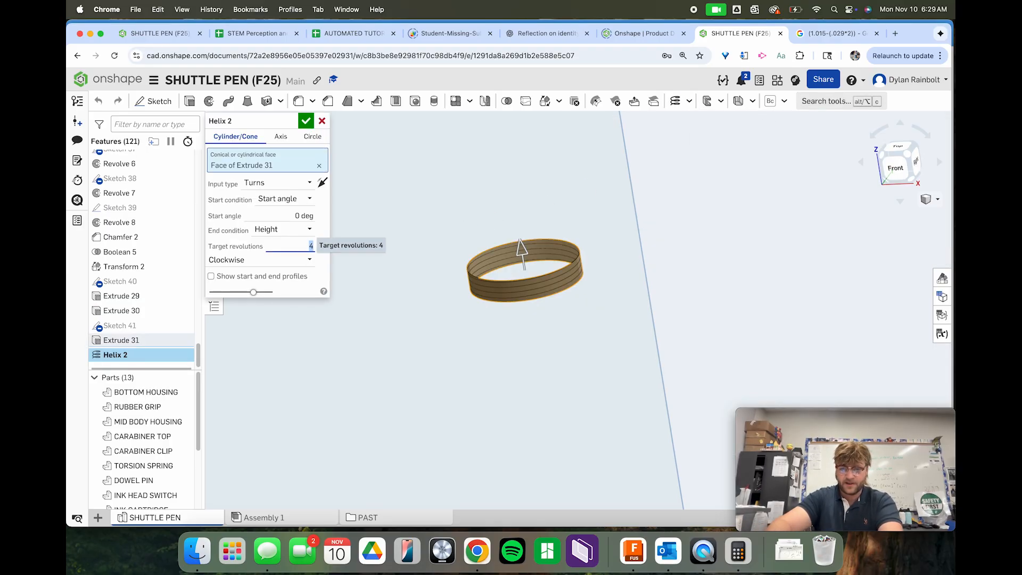
pyautogui.write('3')
pyautogui.scroll(-2, 433, 289)
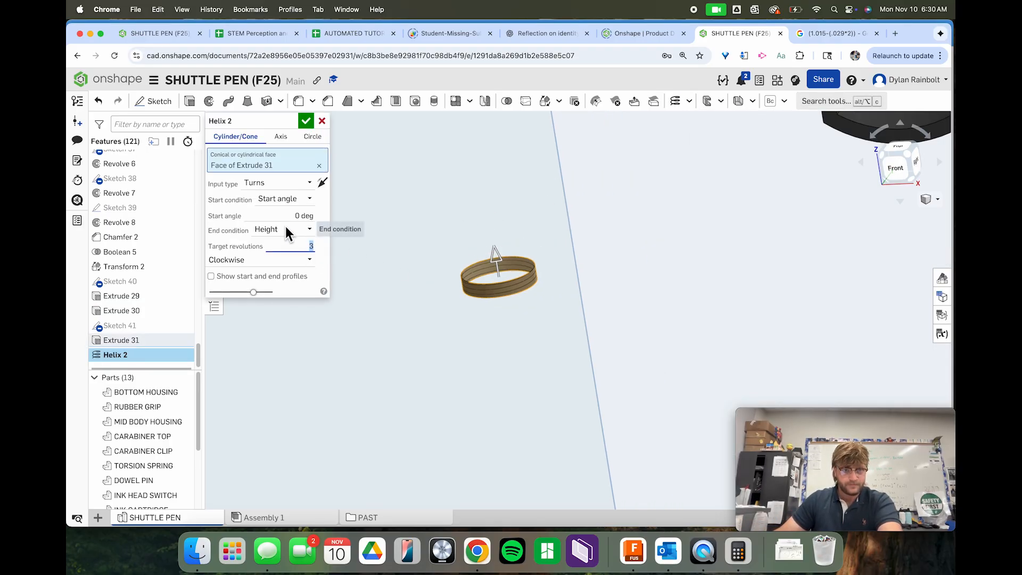
pyautogui.click(306, 120)
# Step: Create a plane offset 0.029 in above the Top plane, level with the upper rim of the short cylindrical surface
pyautogui.scroll(-3, 663, 288)
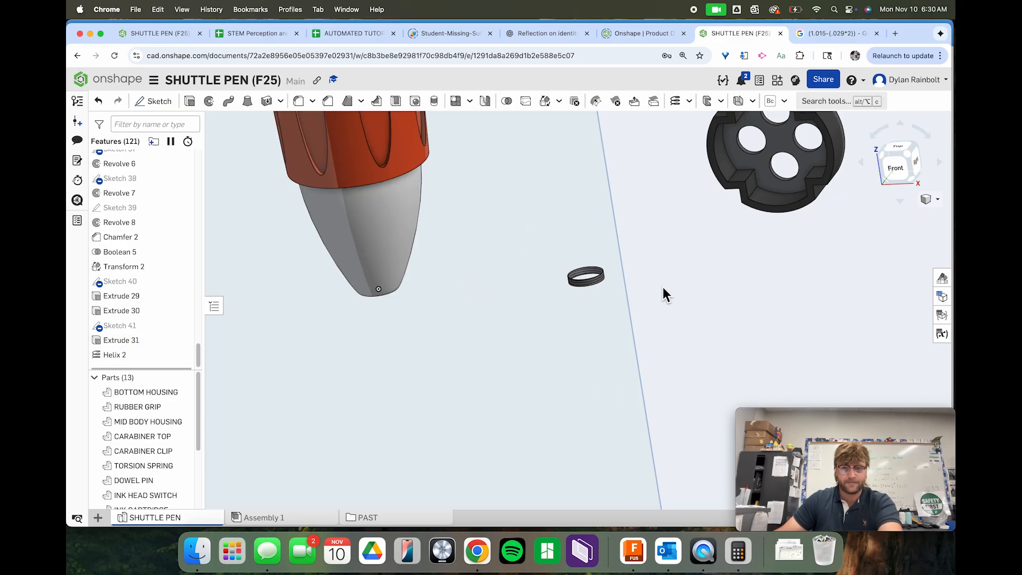
pyautogui.scroll(-3, 663, 288)
pyautogui.click(895, 167)
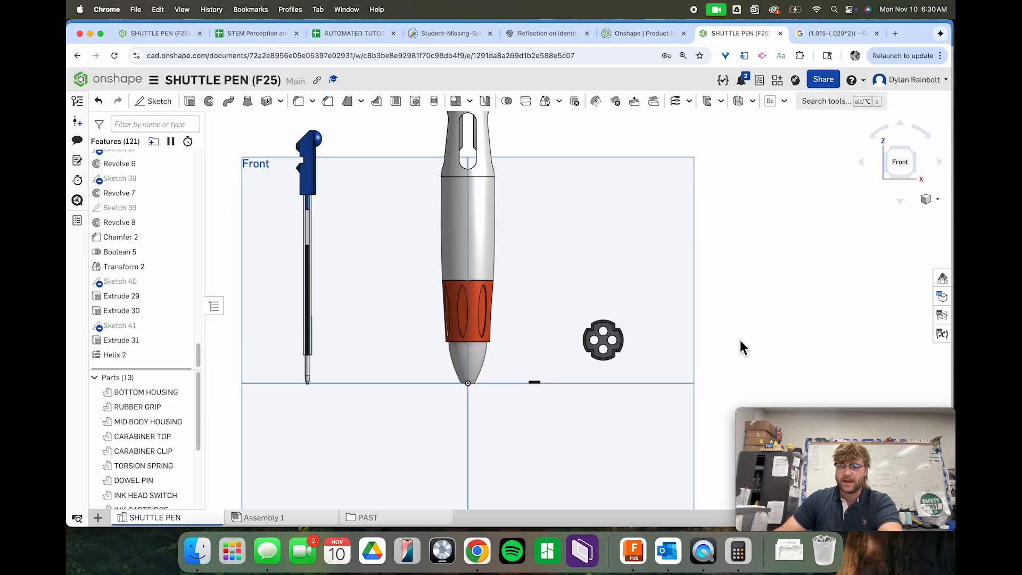
pyautogui.scroll(2, 739, 340)
pyautogui.moveTo(740, 340); pyautogui.dragTo(732, 357, button='right')
pyautogui.click(694, 330)
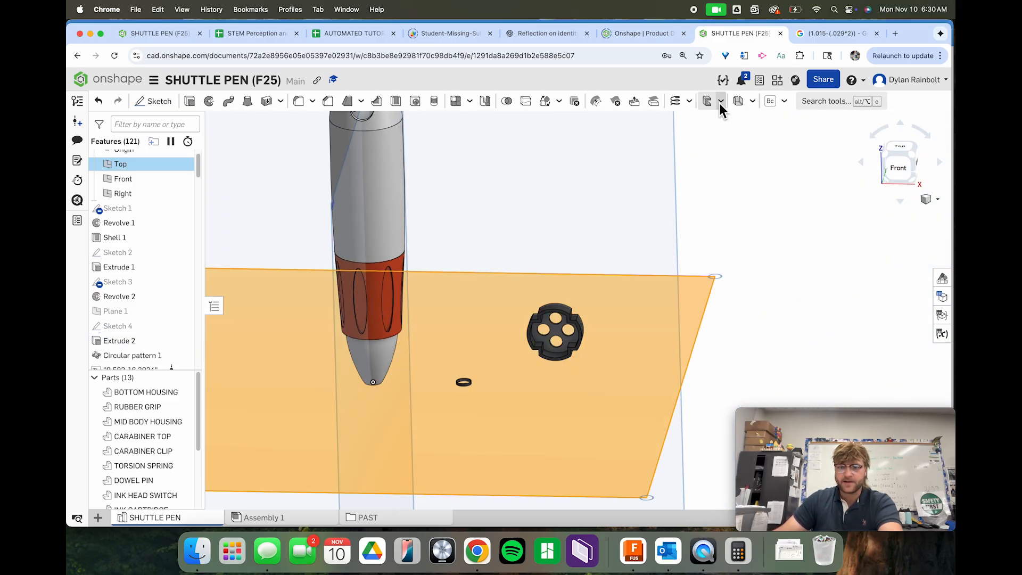
pyautogui.click(807, 100)
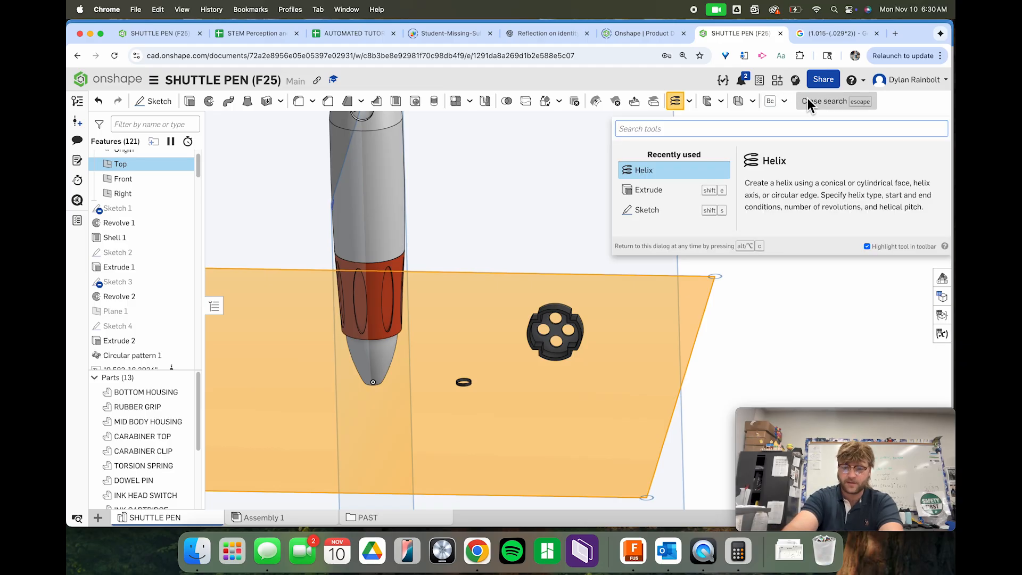
pyautogui.write('plan')
pyautogui.press('Return')
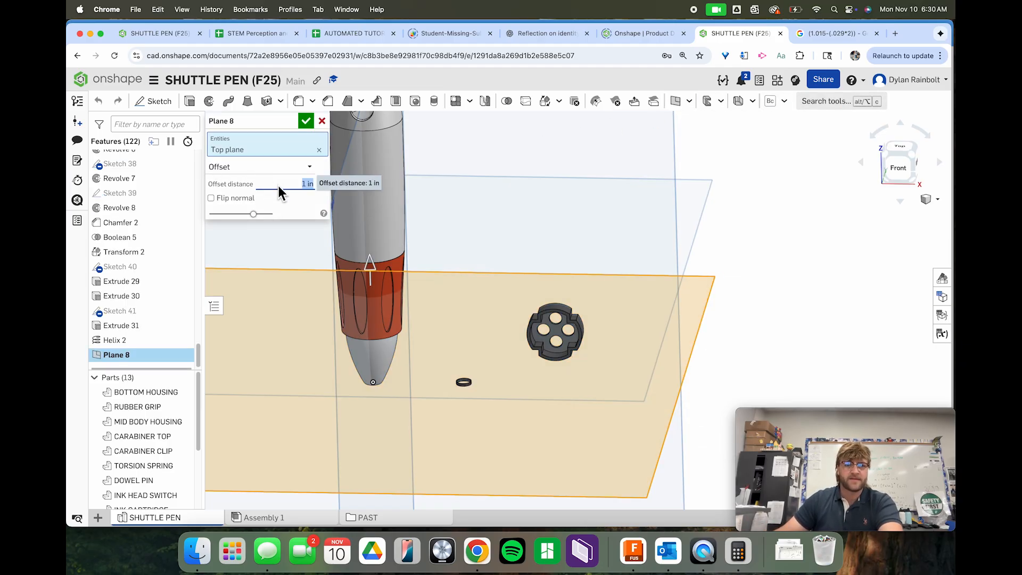
pyautogui.write('0.029')
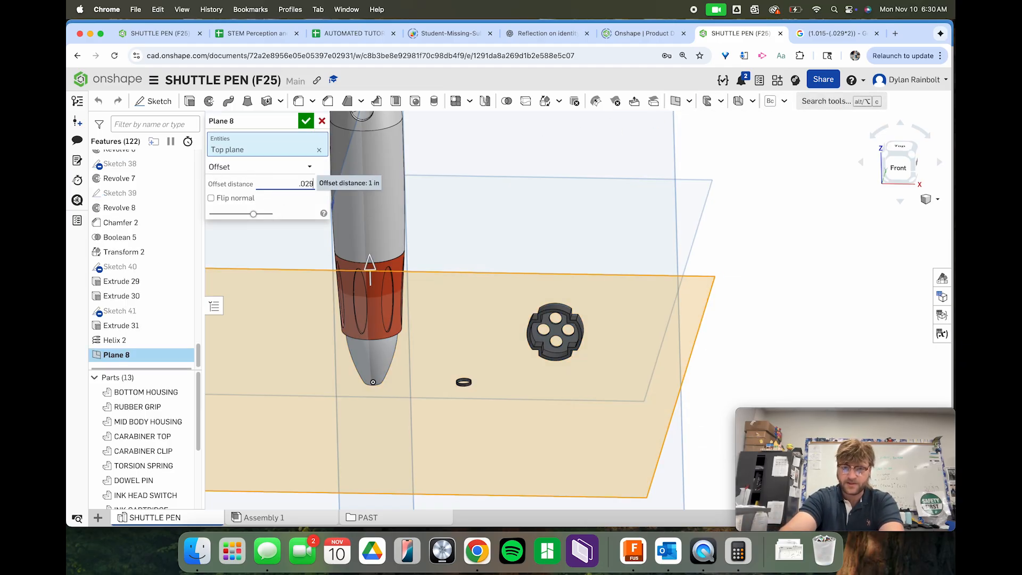
pyautogui.press('Return')
pyautogui.click(909, 179)
pyautogui.scroll(10, 591, 367)
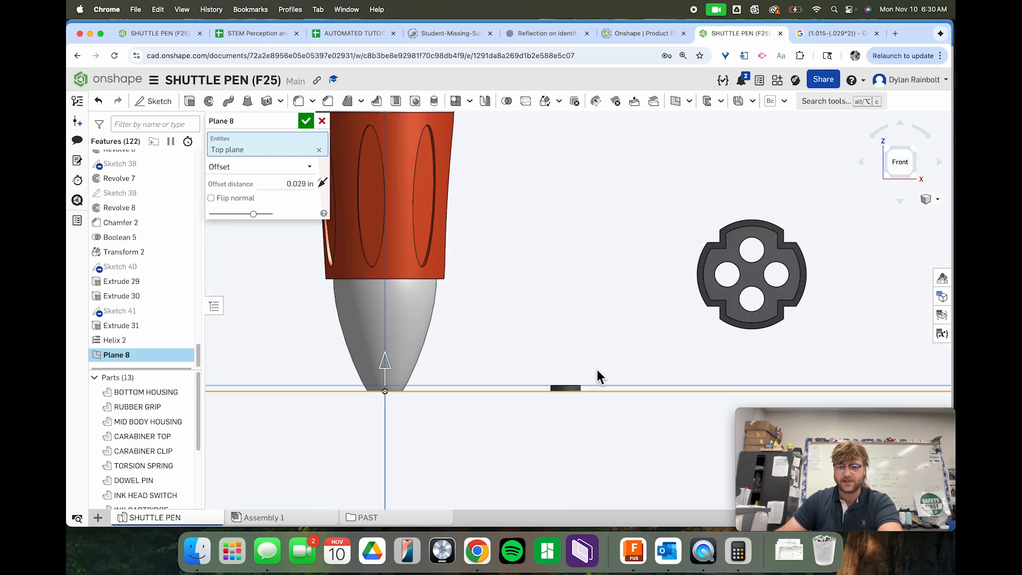
pyautogui.click(305, 122)
# Step: Start a sketch on the new offset plane and project the short cylinder's upper circular edge into it
pyautogui.click(148, 353)
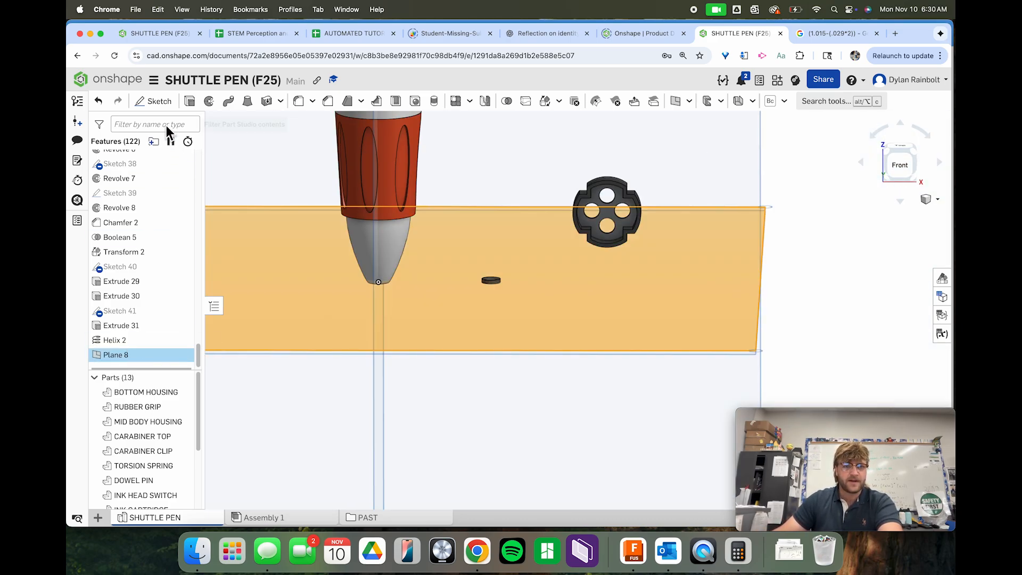
pyautogui.click(152, 101)
pyautogui.scroll(10, 489, 282)
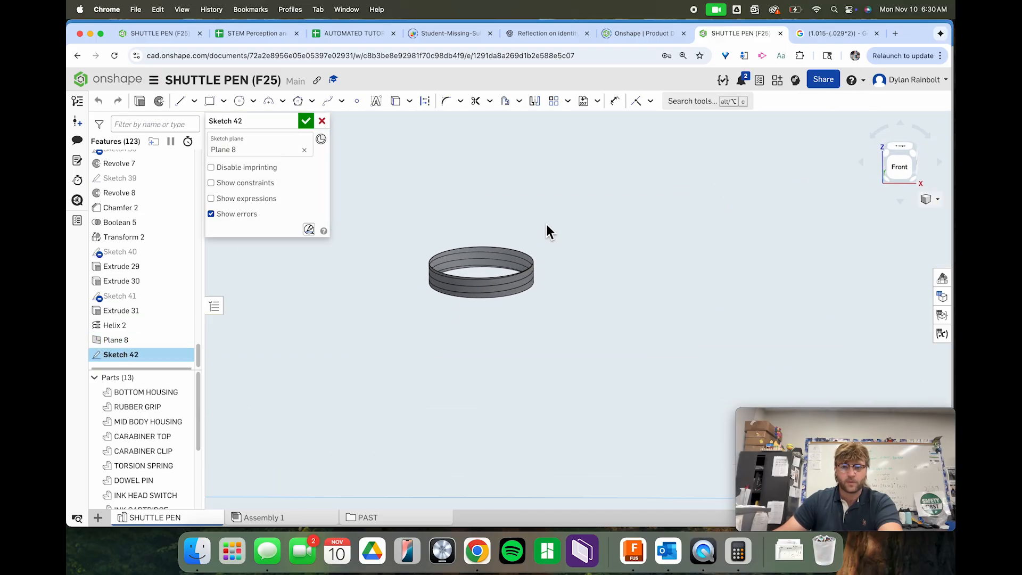
pyautogui.click(394, 101)
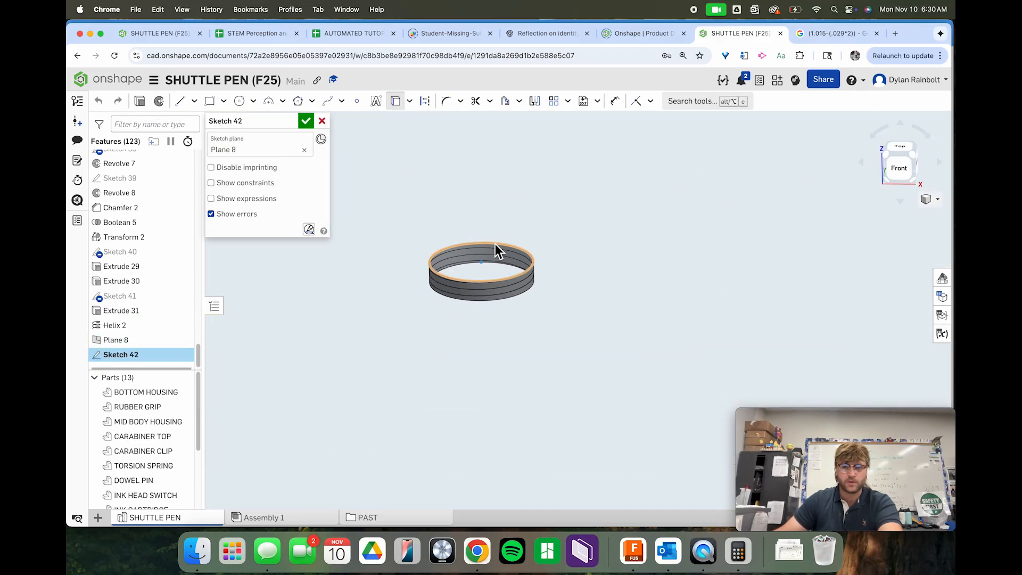
pyautogui.click(495, 245)
pyautogui.scroll(-5, 537, 258)
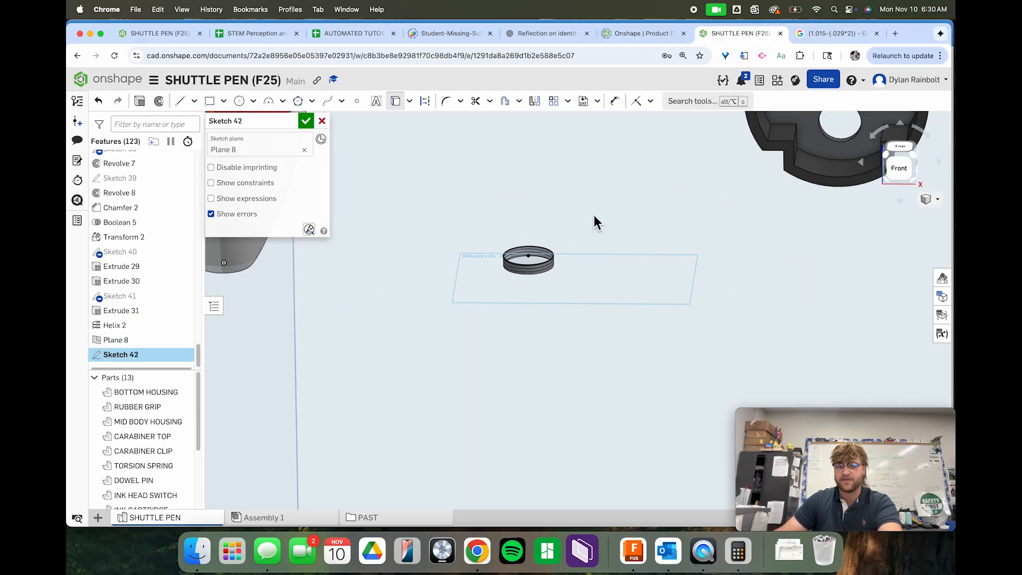
# Step: Extrude the projected circle upward as a new surface to a blind depth of 0.957 in
pyautogui.click(140, 100)
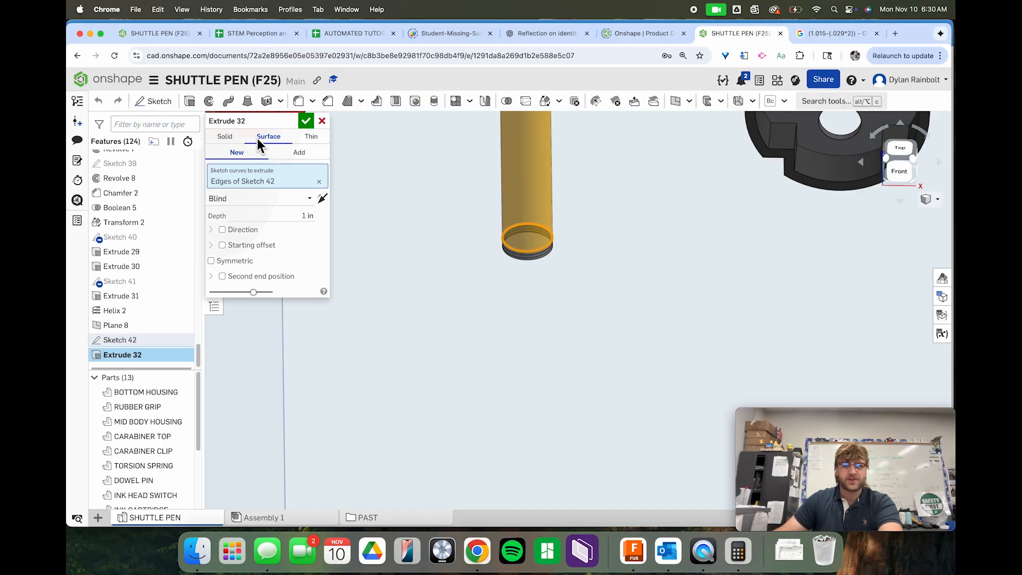
pyautogui.scroll(-3, 507, 295)
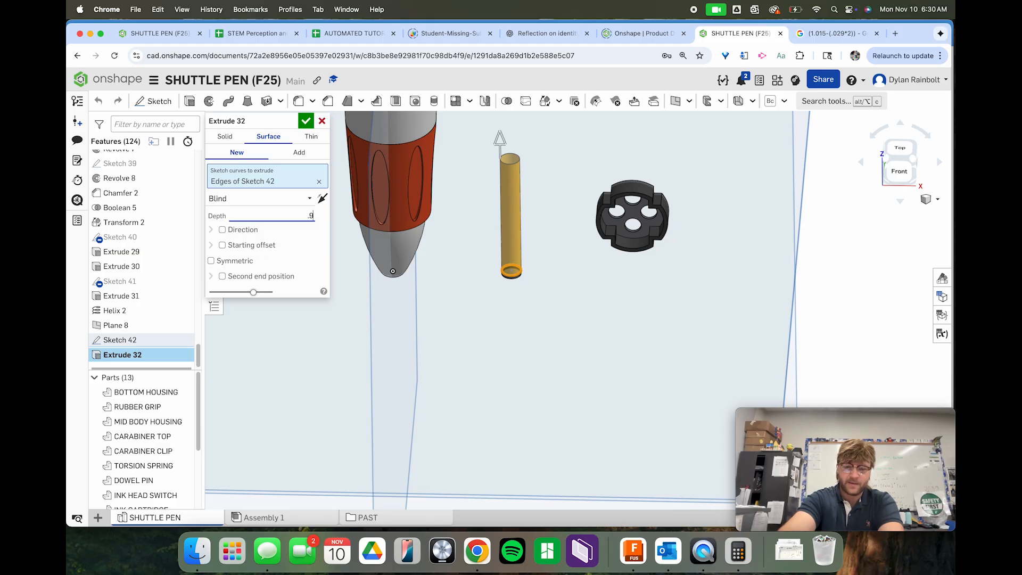
pyautogui.write('57')
pyautogui.press('Return')
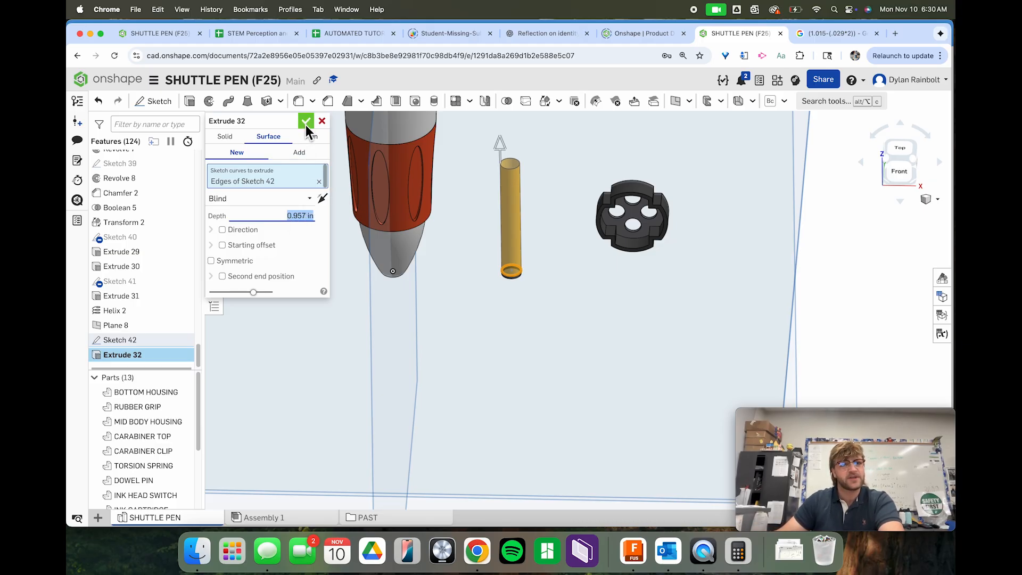
pyautogui.click(306, 121)
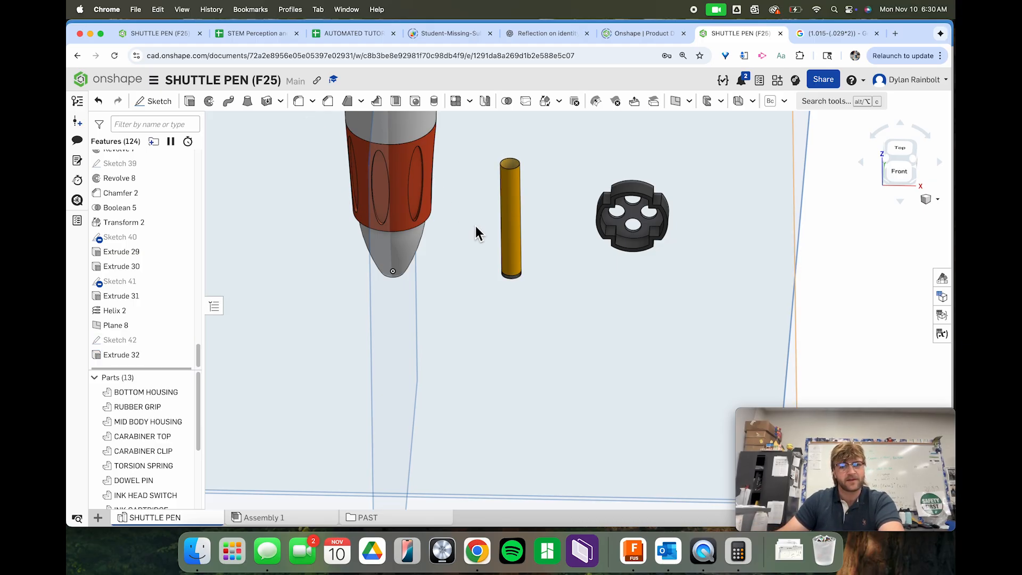
# Step: Create a clockwise helix on the long cylindrical surface with 13 target revolutions over its height
pyautogui.click(831, 97)
pyautogui.write('helix')
pyautogui.press('Return')
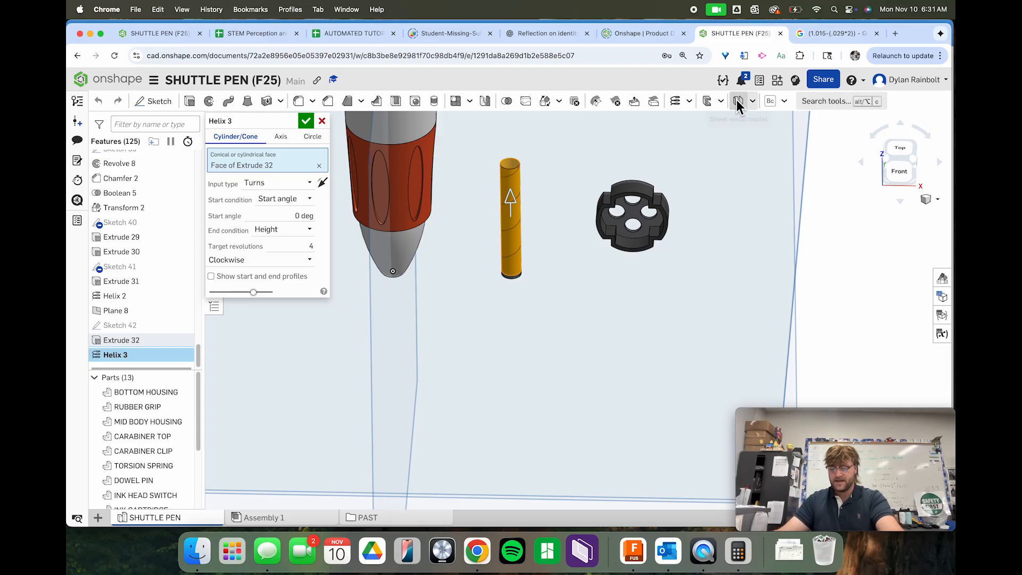
pyautogui.click(289, 246)
pyautogui.write('12')
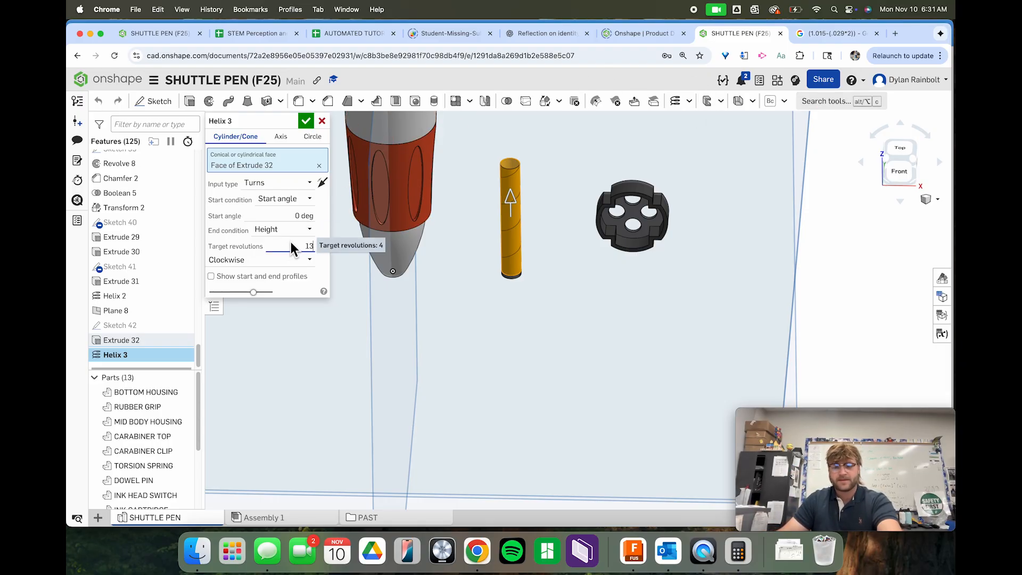
pyautogui.press('Return')
pyautogui.click(306, 121)
# Step: Set up a second plane offset 0.957 in above the plane at the base of the long cylinder
pyautogui.scroll(-8, 528, 206)
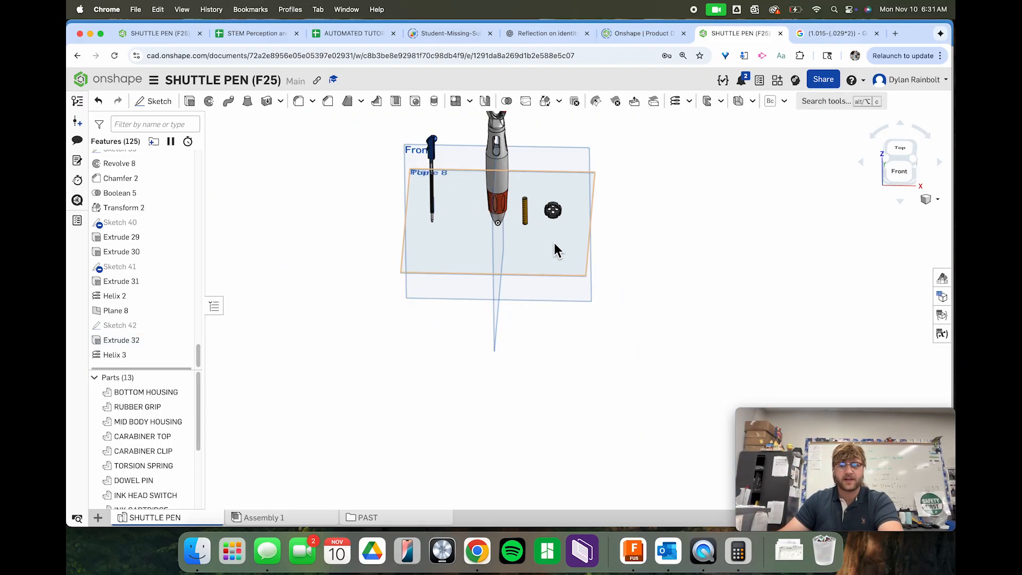
pyautogui.moveTo(554, 242); pyautogui.dragTo(559, 235, button='right')
pyautogui.scroll(10, 569, 234)
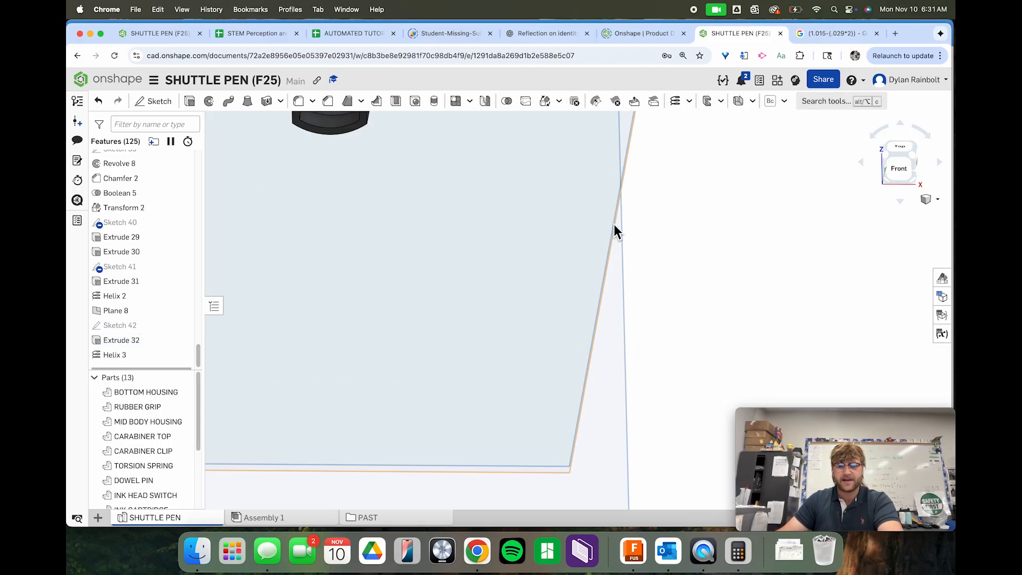
pyautogui.click(558, 371)
pyautogui.scroll(-6, 577, 348)
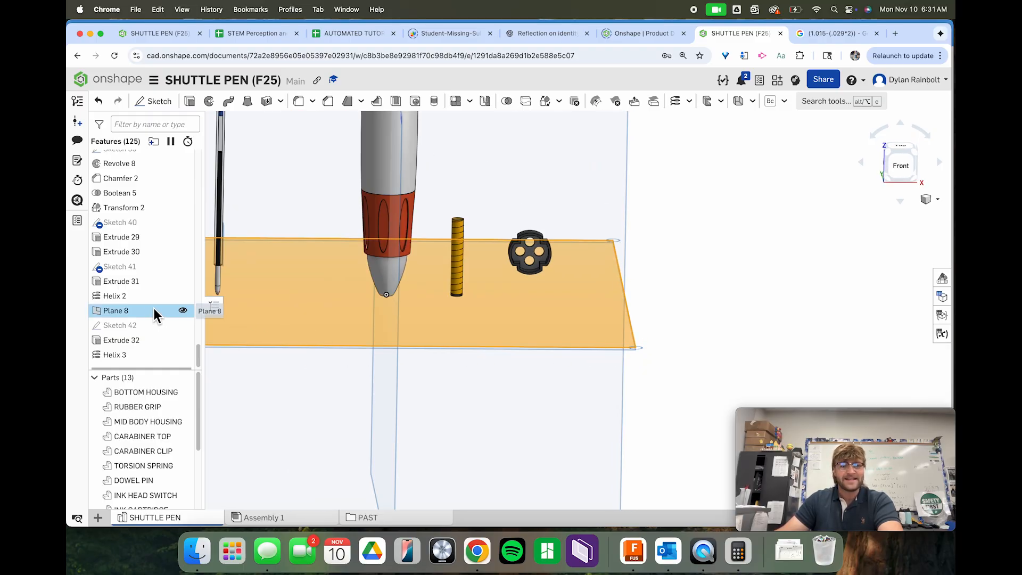
pyautogui.click(807, 102)
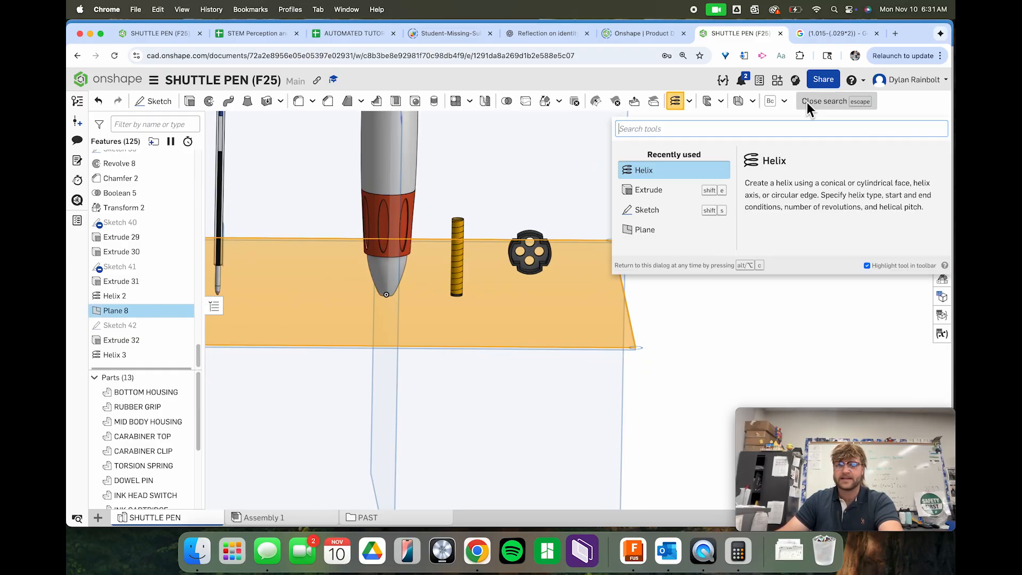
pyautogui.write('pla')
pyautogui.press('Return')
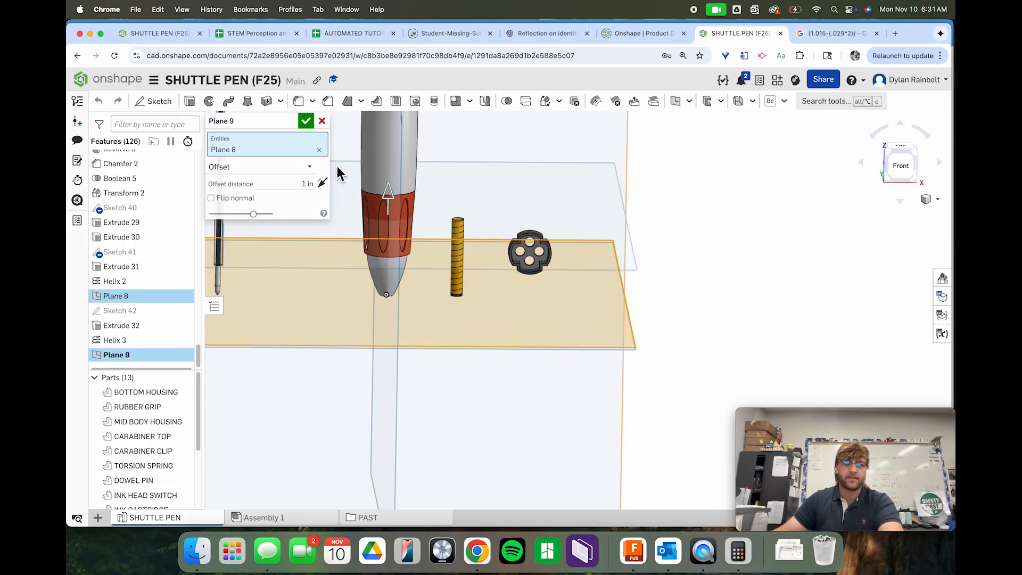
pyautogui.click(293, 186)
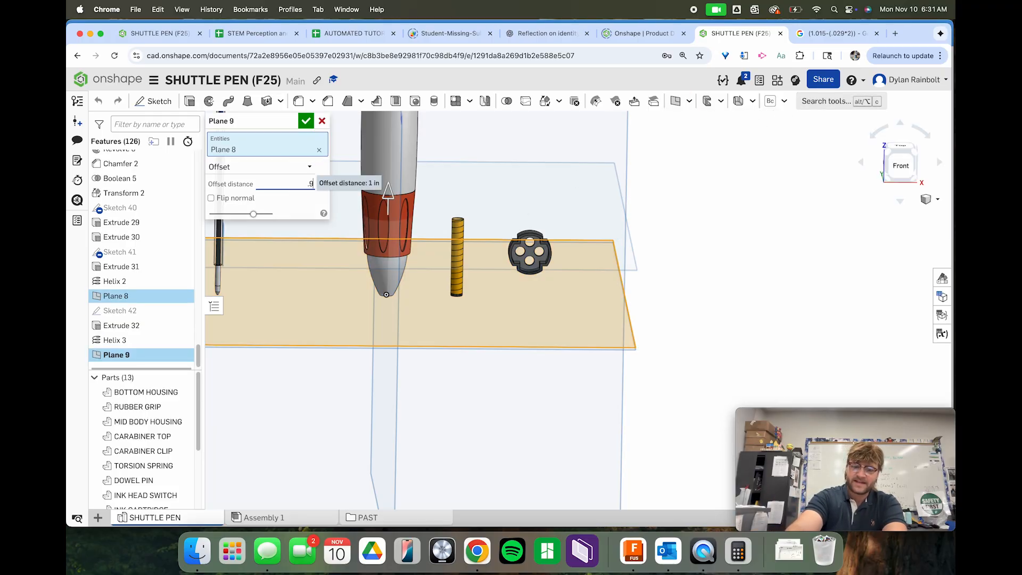
pyautogui.write('.957')
pyautogui.press('Return')
# Step: Check in the front view whether the second offset plane meets the long cylinder's upper end, and accept the plane
pyautogui.scroll(3, 474, 263)
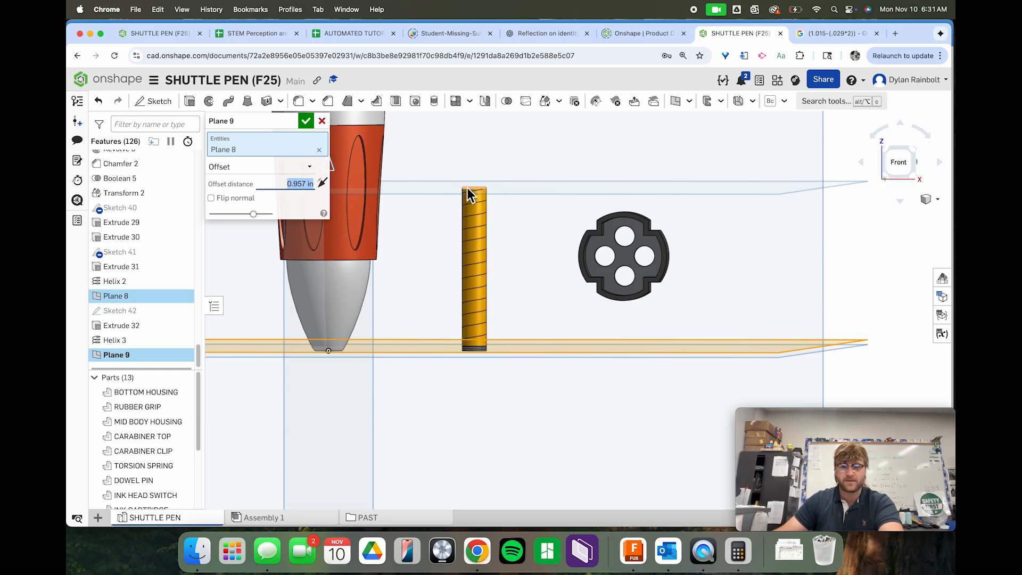
pyautogui.scroll(-4, 585, 200)
pyautogui.click(899, 162)
pyautogui.scroll(5, 617, 328)
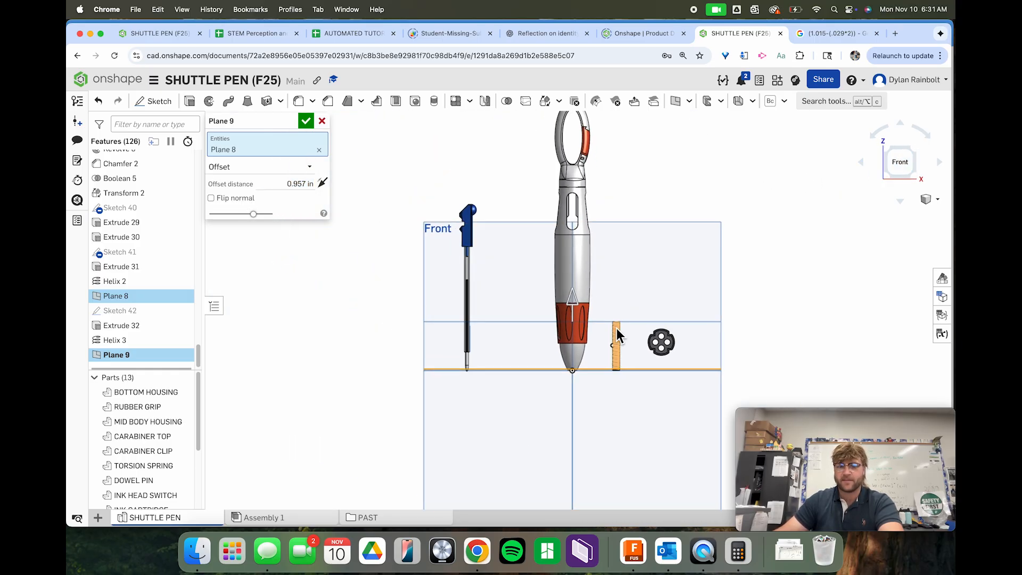
pyautogui.scroll(1, 697, 276)
pyautogui.scroll(-5, 533, 255)
pyautogui.scroll(4, 761, 373)
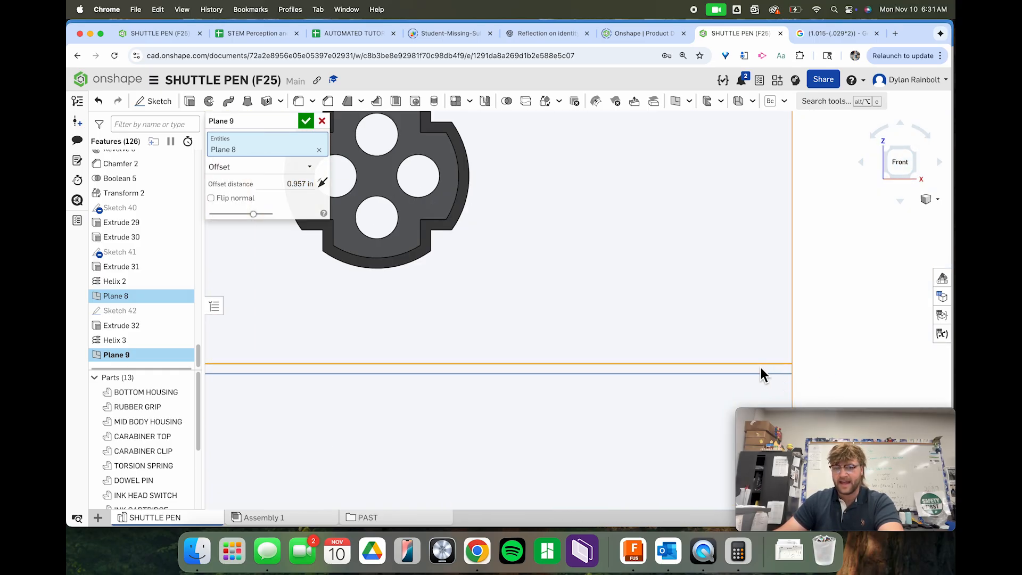
pyautogui.scroll(-4, 822, 370)
pyautogui.scroll(4, 621, 294)
pyautogui.scroll(1, 611, 221)
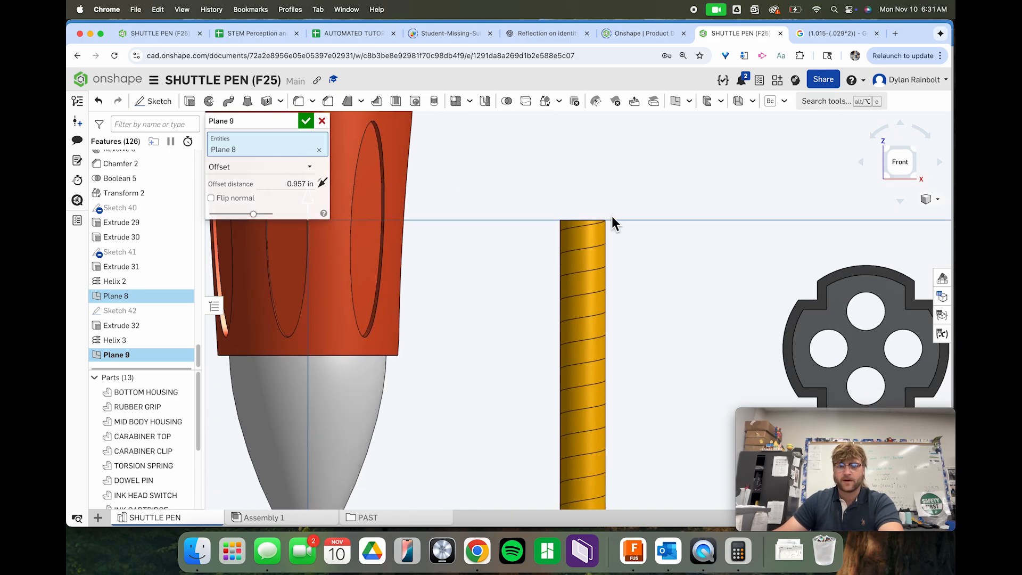
pyautogui.scroll(-2, 527, 189)
pyautogui.click(305, 121)
# Step: Start a sketch on the upper offset plane and project the long cylinder's top circular edge into it
pyautogui.click(682, 224)
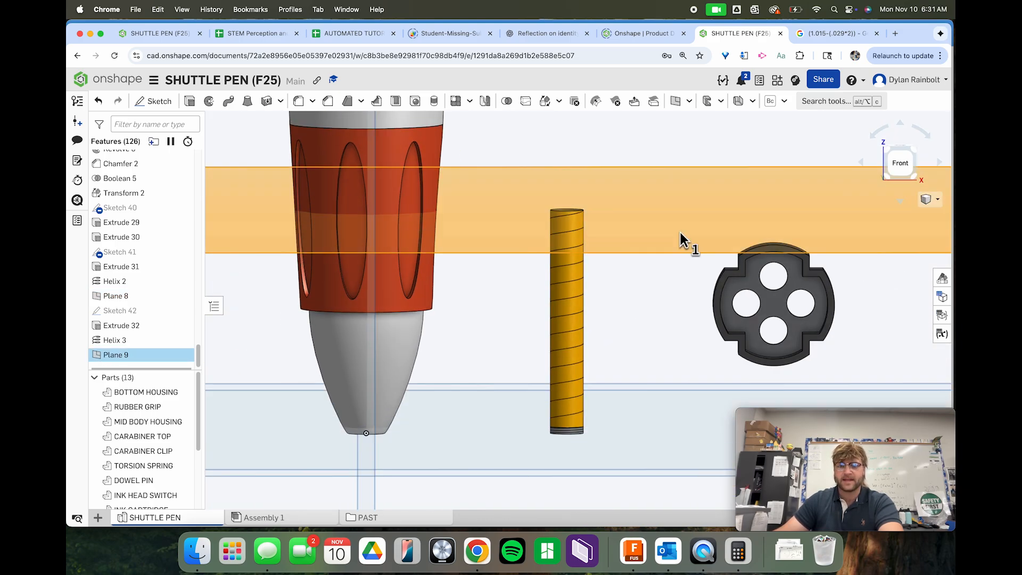
pyautogui.click(155, 101)
pyautogui.click(398, 102)
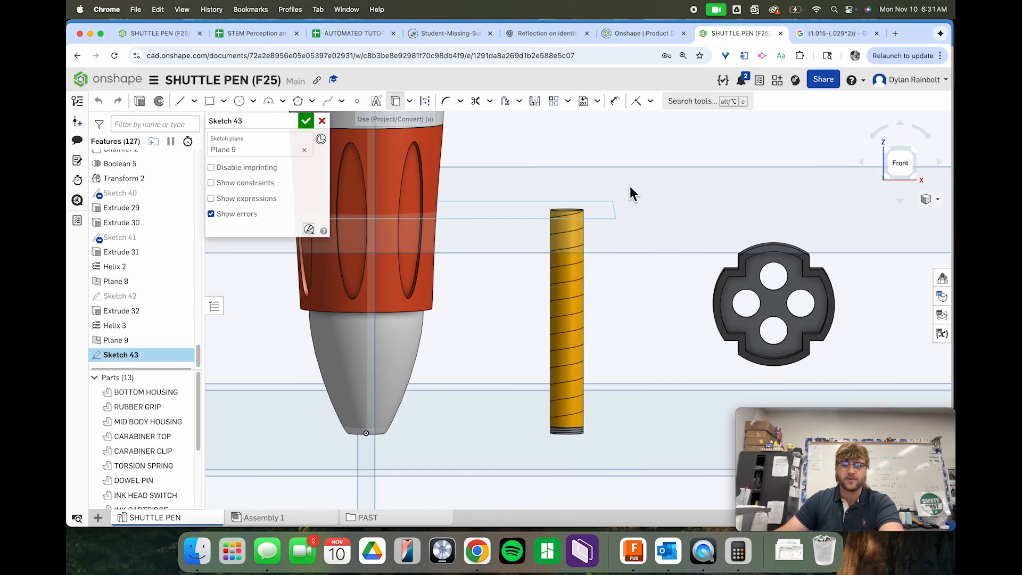
pyautogui.moveTo(630, 187); pyautogui.dragTo(622, 204, button='right')
pyautogui.scroll(5, 621, 203)
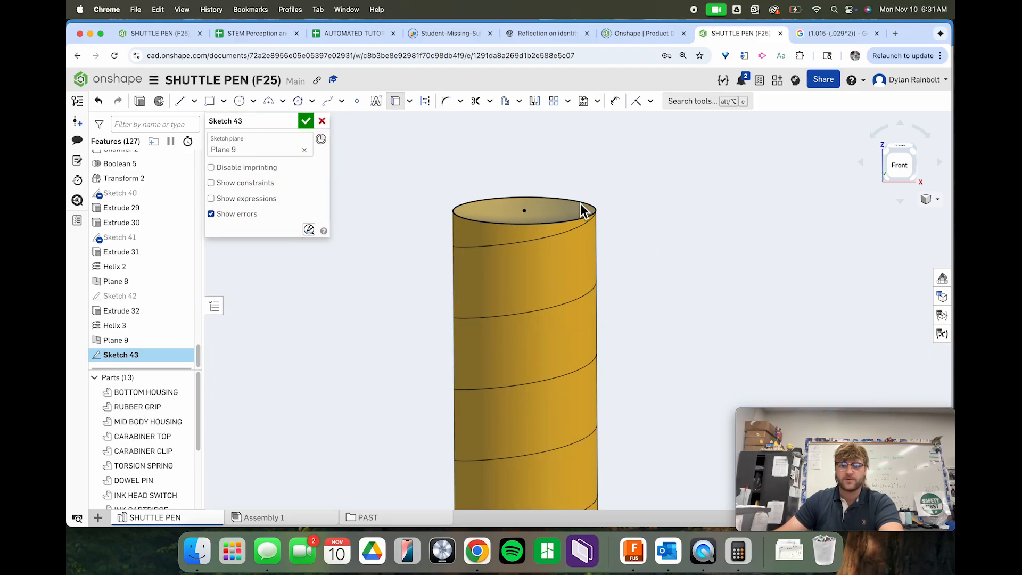
pyautogui.scroll(-3, 625, 197)
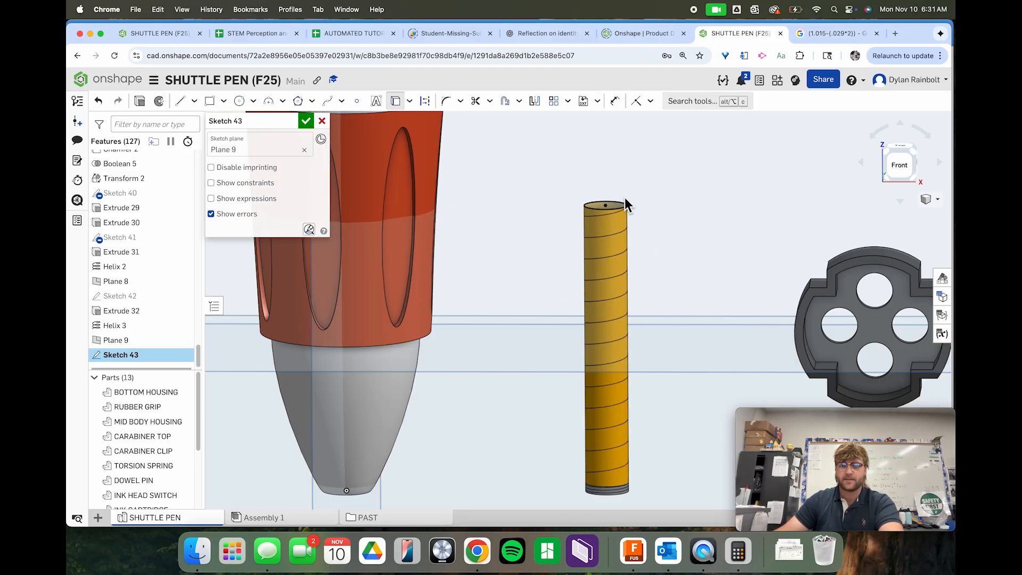
# Step: Extrude the circle at the long cylinder's top as a new surface to a blind depth of 0.029 in
pyautogui.click(140, 101)
pyautogui.scroll(-5, 540, 226)
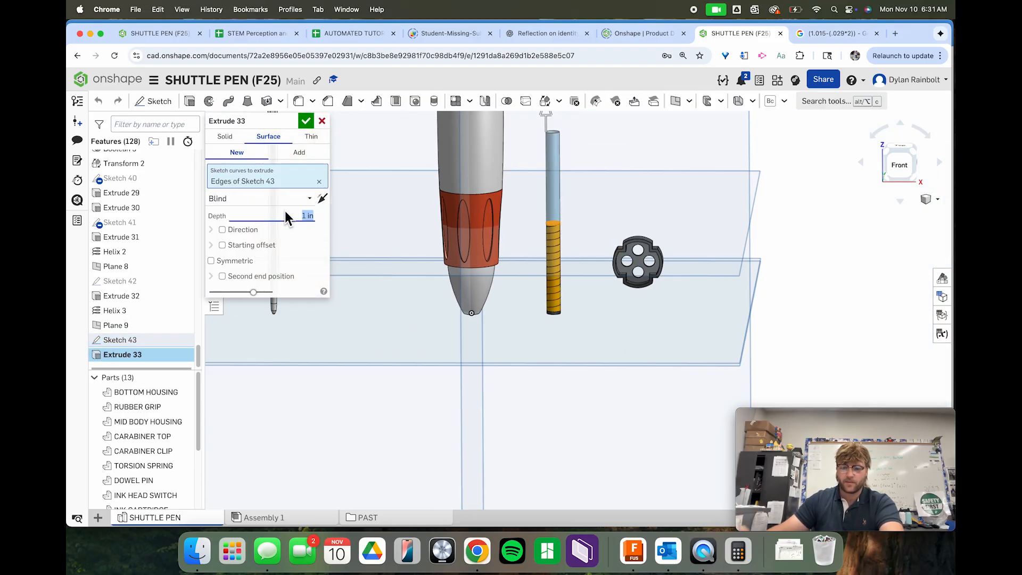
pyautogui.click(286, 214)
pyautogui.press('BackSpace')
pyautogui.write('.029')
pyautogui.press('Return')
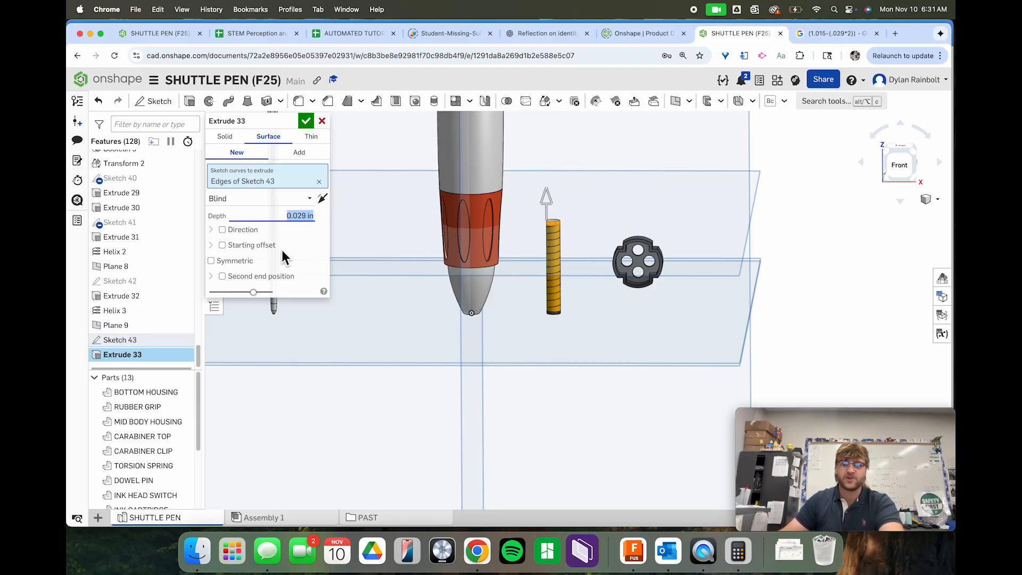
pyautogui.click(305, 121)
# Step: Accept the surface extrude and create a clockwise helix with 3 revolutions on the short cylinder at the spring's top
pyautogui.scroll(10, 559, 223)
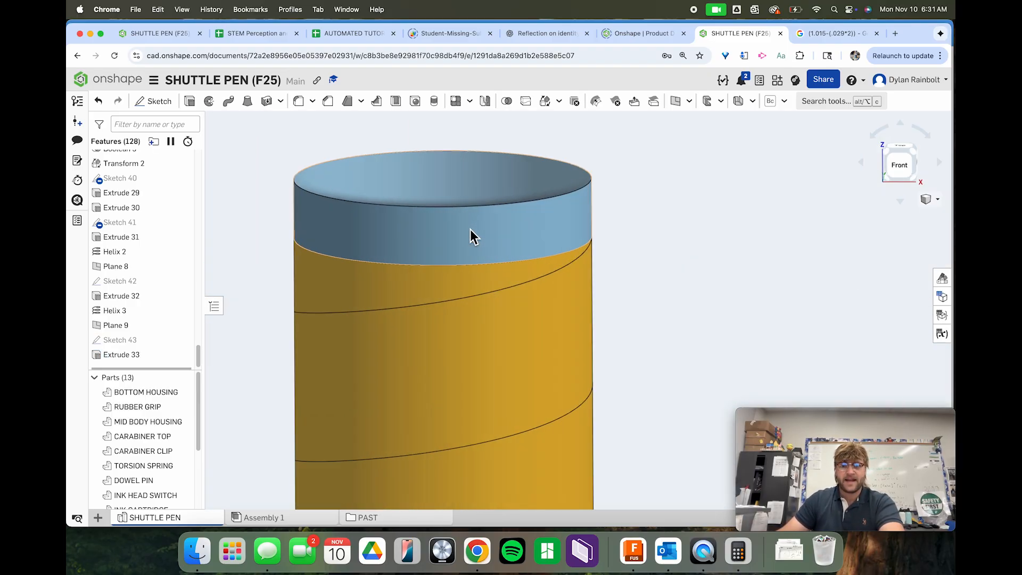
pyautogui.click(471, 232)
pyautogui.click(849, 101)
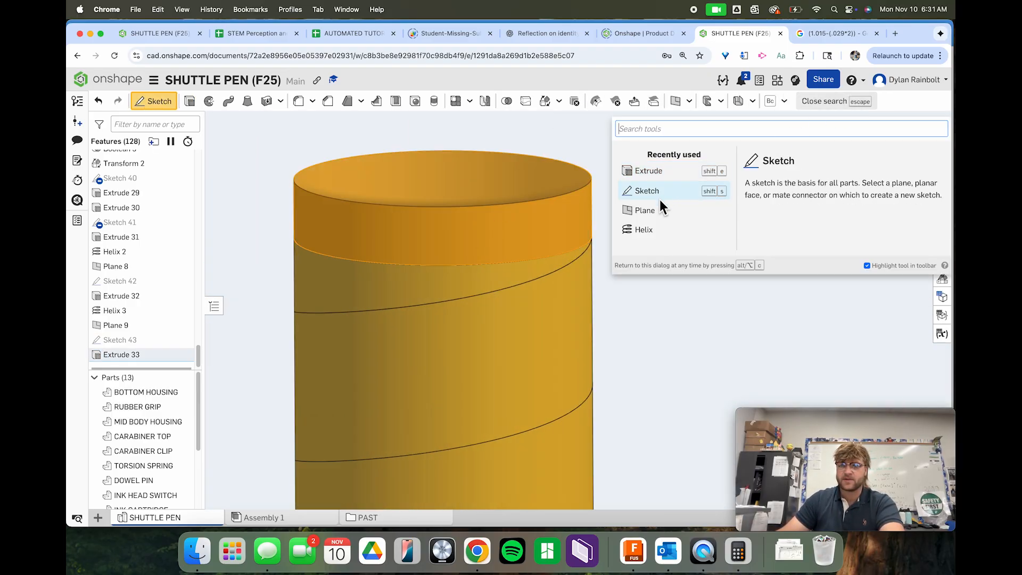
pyautogui.click(649, 228)
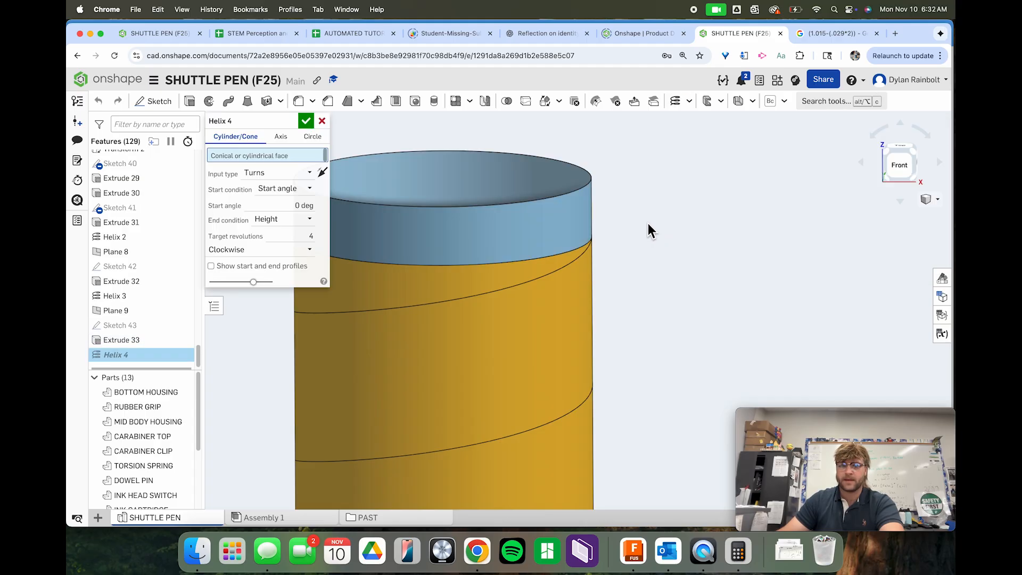
pyautogui.click(299, 243)
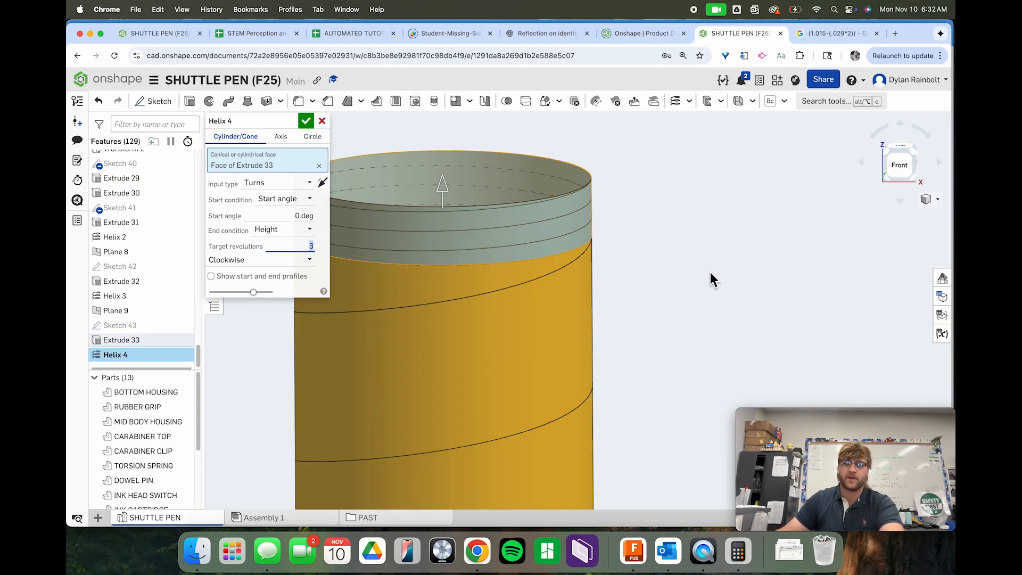
pyautogui.scroll(-3, 506, 211)
pyautogui.click(306, 122)
# Step: Inspect the joints between the long helix and the short helices at the spring's top and base
pyautogui.moveTo(675, 247); pyautogui.dragTo(604, 300, button='right')
pyautogui.scroll(10, 604, 300)
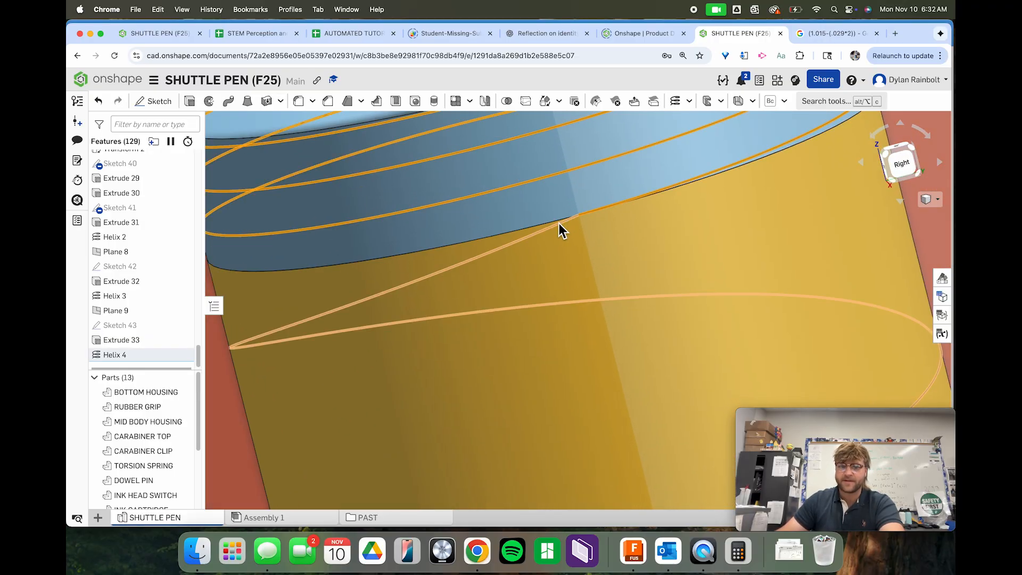
pyautogui.scroll(-15, 579, 215)
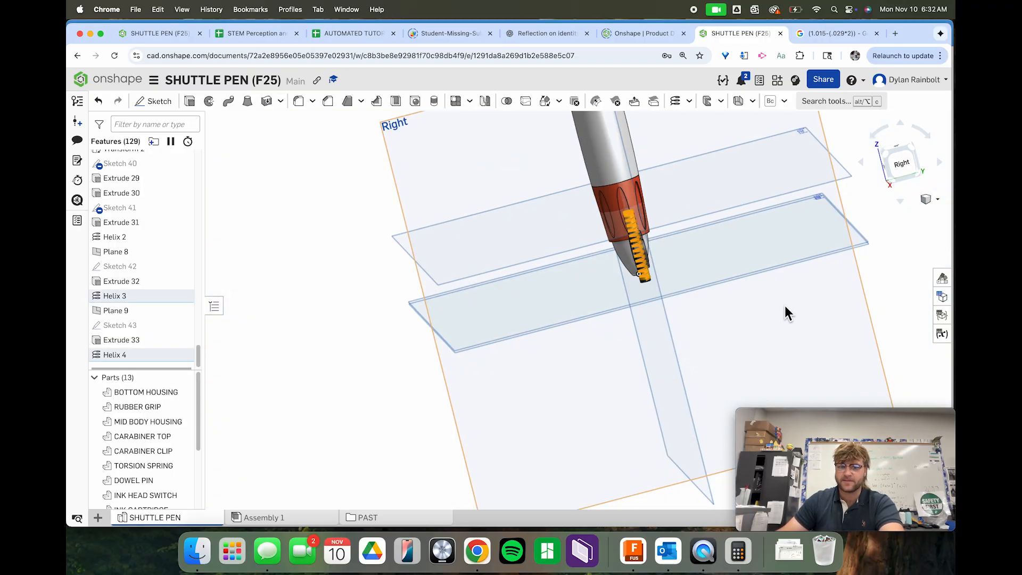
pyautogui.moveTo(777, 283); pyautogui.dragTo(593, 280, button='right')
pyautogui.scroll(10, 532, 276)
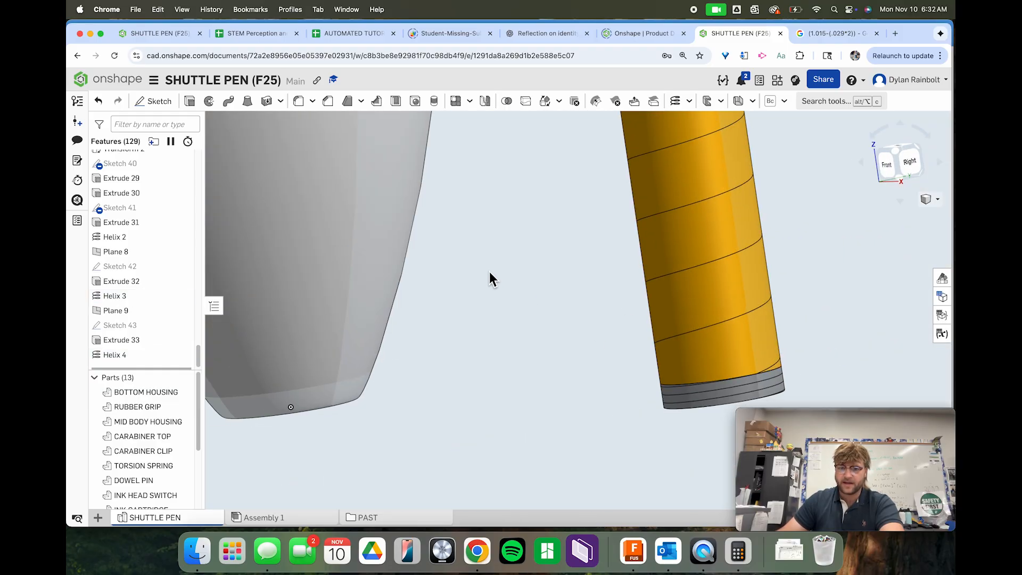
pyautogui.scroll(10, 721, 358)
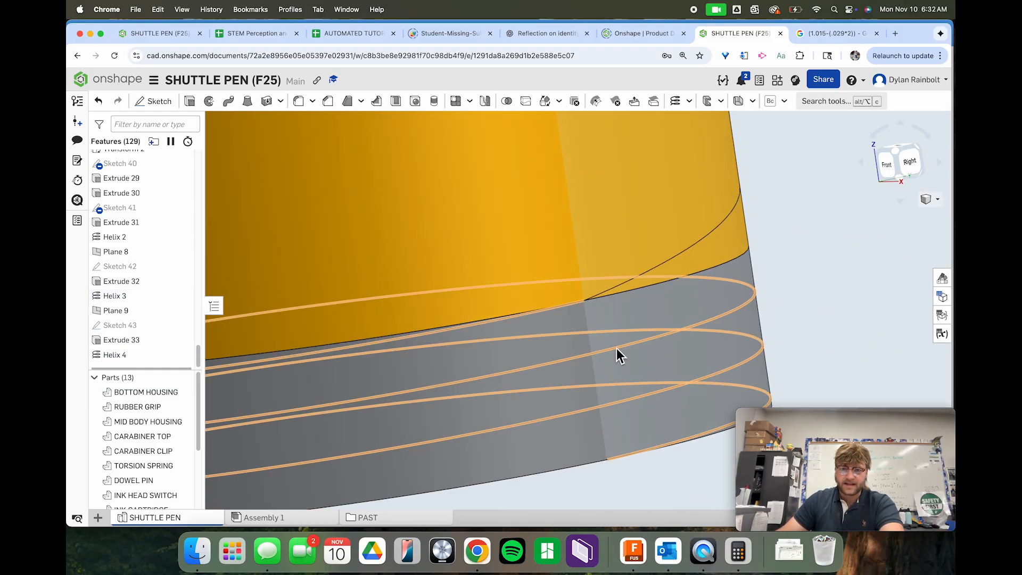
pyautogui.scroll(-10, 450, 313)
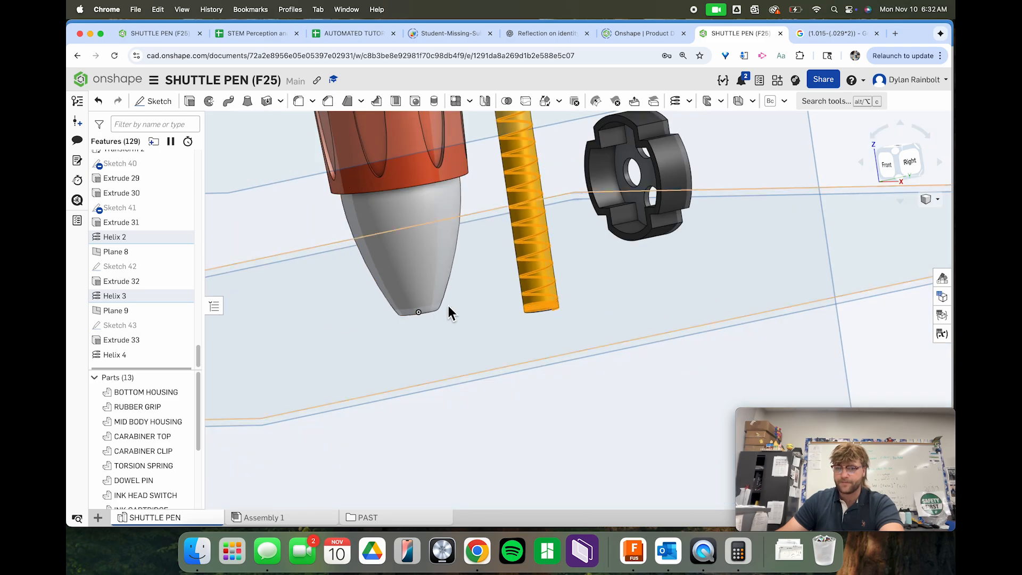
pyautogui.scroll(-5, 449, 313)
pyautogui.moveTo(752, 336)
pyautogui.mouseDown(button='right')
pyautogui.moveTo(732, 329)
pyautogui.moveTo(769, 326)
pyautogui.mouseUp(button='right')
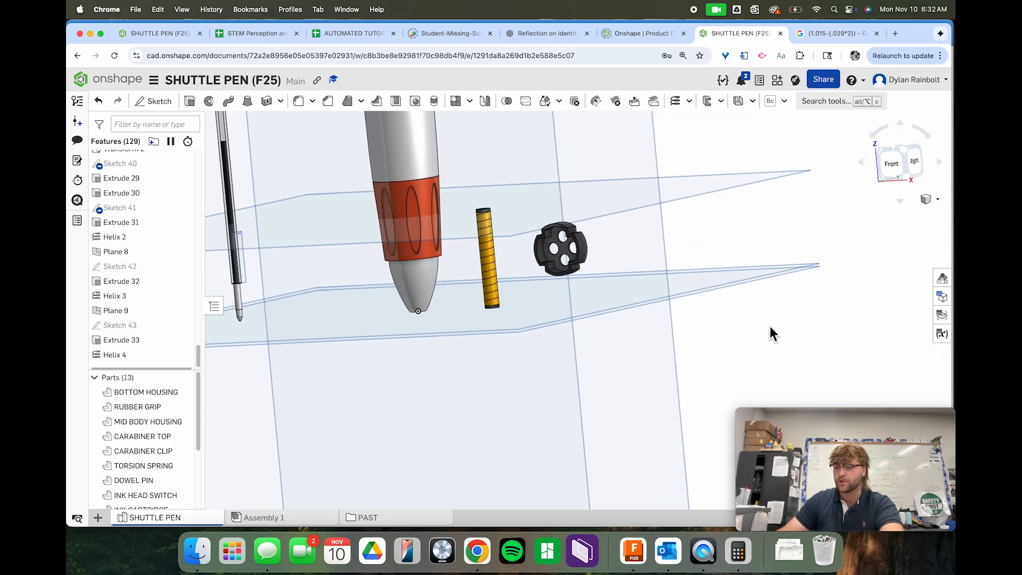
# Step: Start a composite curve with the short bottom helix and the long middle helix as its edges
pyautogui.scroll(5, 472, 228)
pyautogui.click(814, 103)
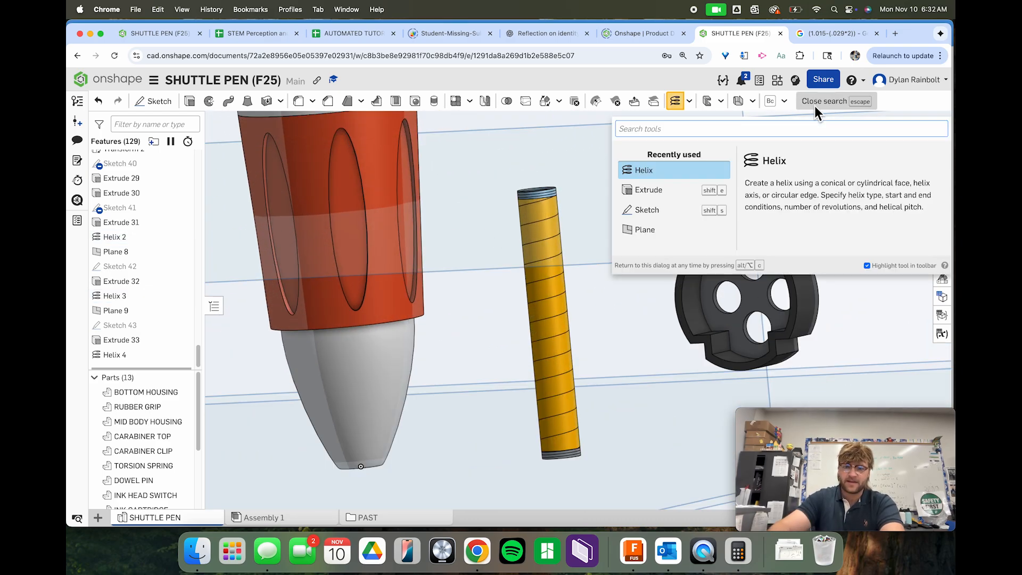
pyautogui.write('compo')
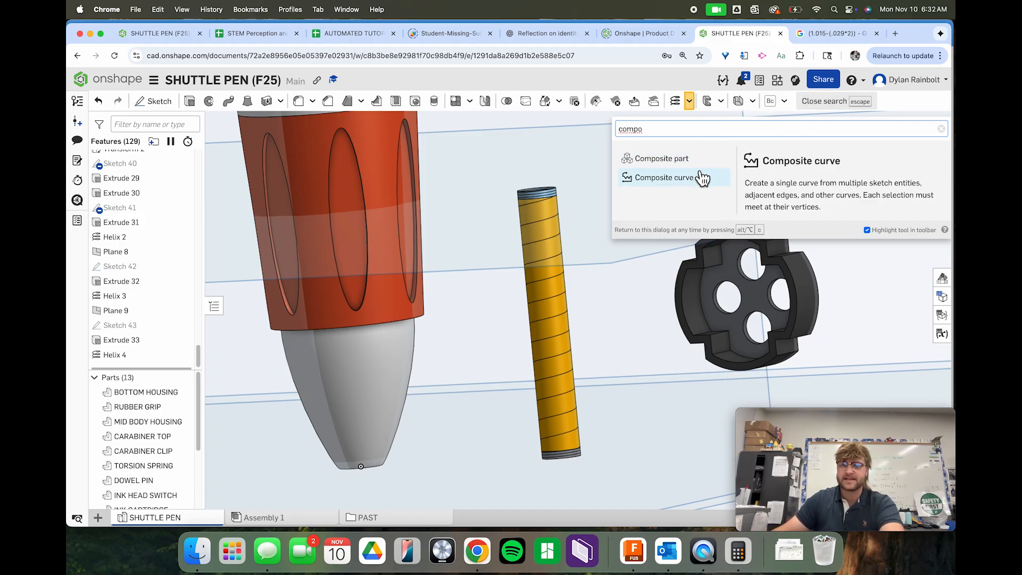
pyautogui.click(679, 181)
pyautogui.scroll(5, 566, 452)
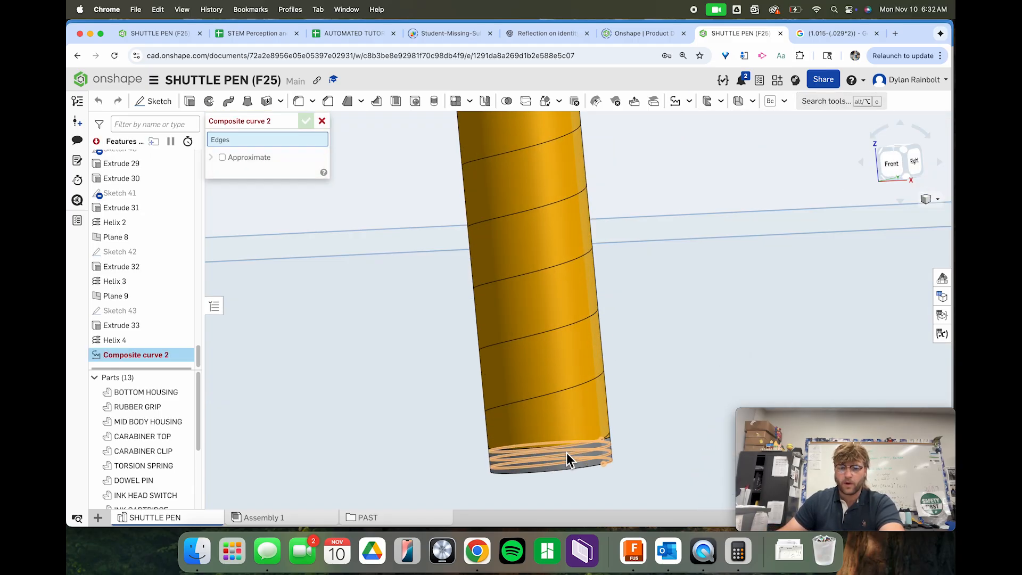
pyautogui.click(566, 452)
pyautogui.moveTo(608, 433); pyautogui.dragTo(627, 425, button='right')
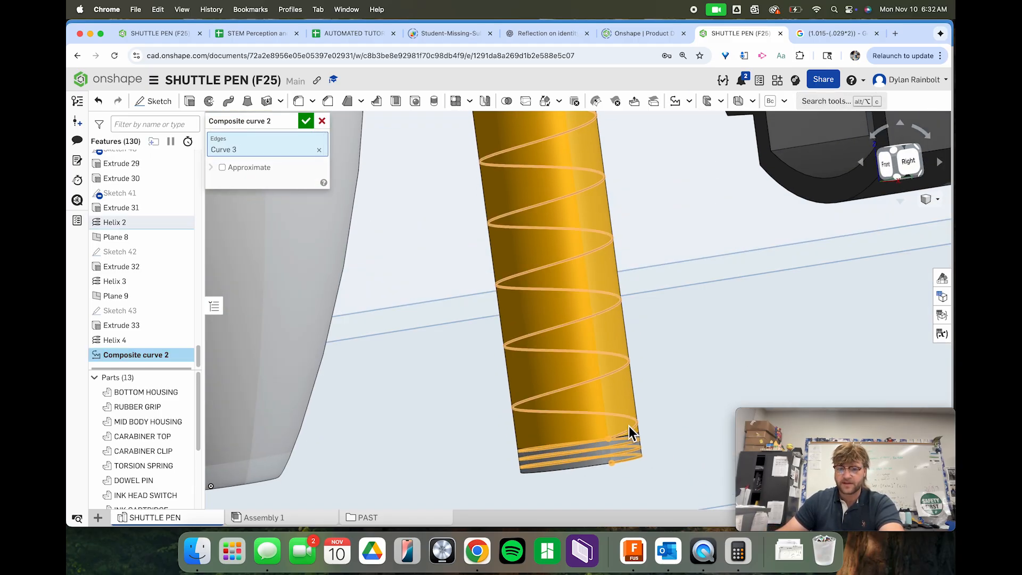
pyautogui.click(628, 426)
# Step: Add the short top helix to the composite curve and accept it
pyautogui.scroll(-5, 630, 429)
pyautogui.scroll(8, 606, 297)
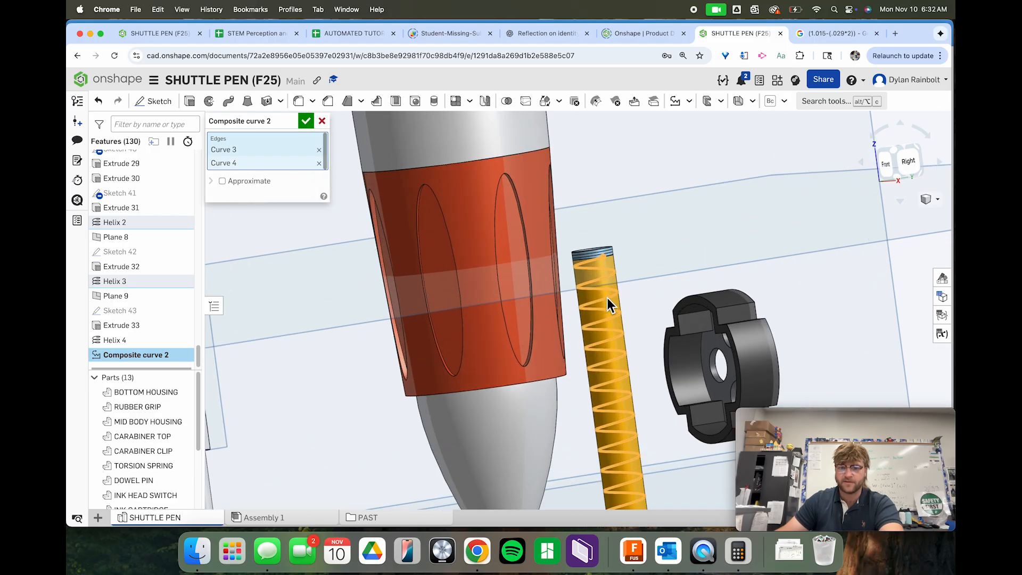
pyautogui.click(589, 121)
pyautogui.scroll(-8, 617, 212)
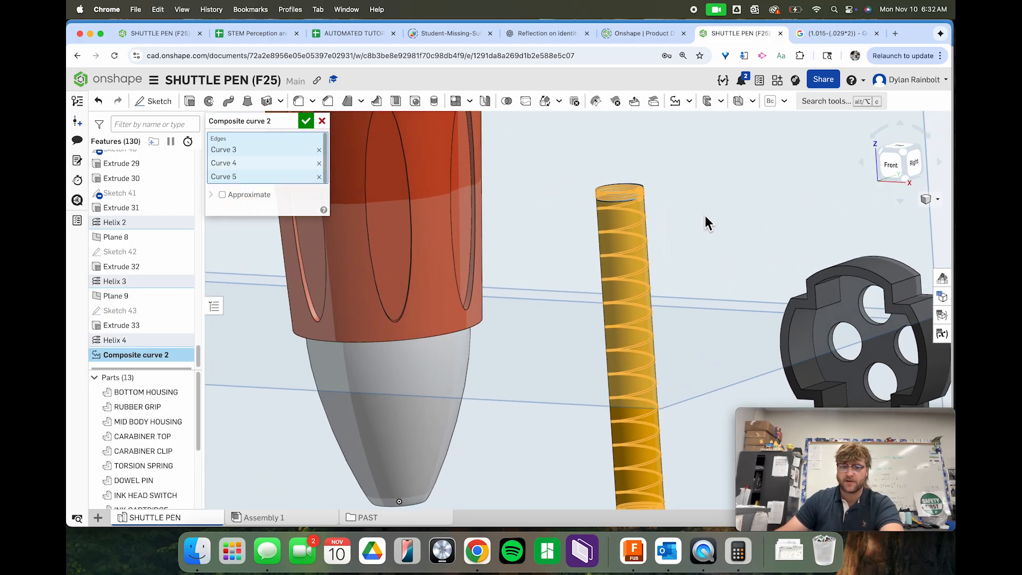
pyautogui.scroll(3, 648, 289)
pyautogui.scroll(-3, 648, 289)
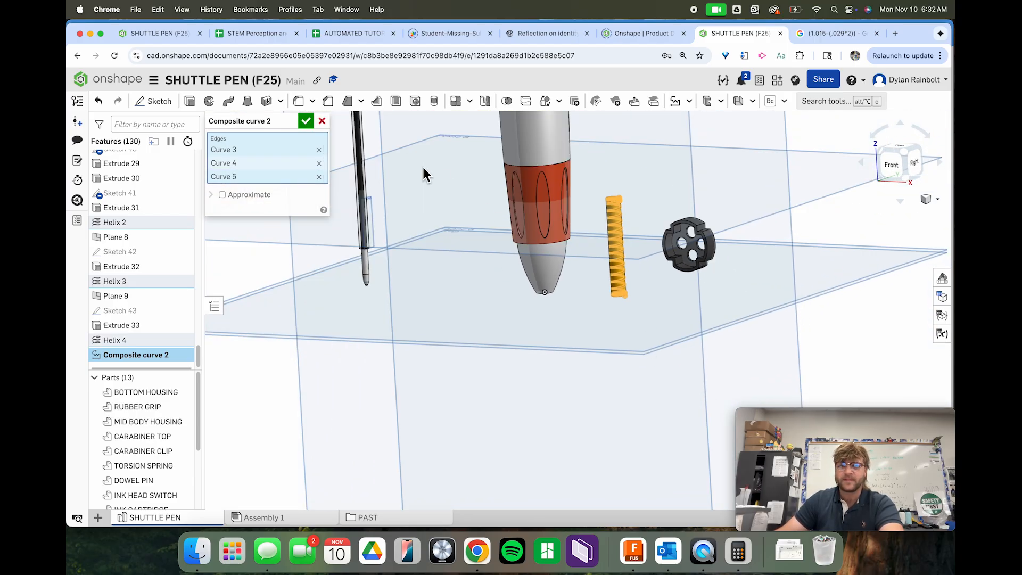
pyautogui.click(307, 122)
# Step: Hide all the surfaces and view the spring's helix curves on their own
pyautogui.scroll(-4, 147, 448)
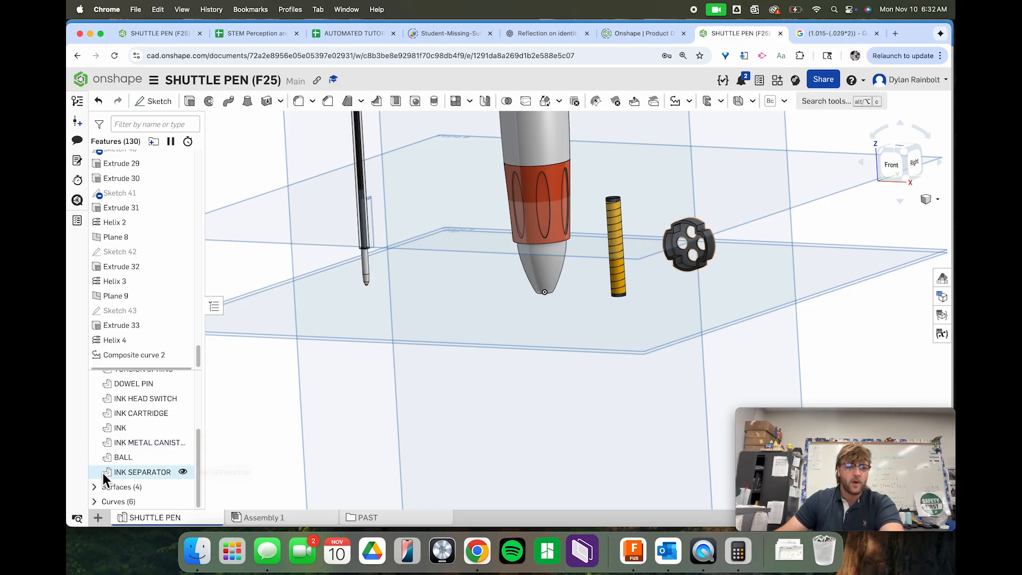
pyautogui.click(182, 486)
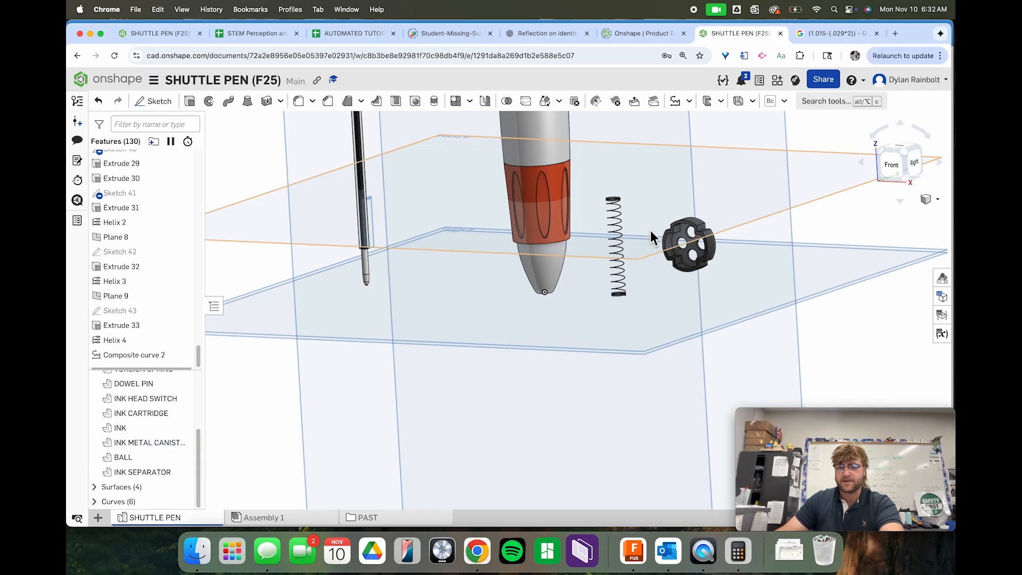
pyautogui.scroll(5, 644, 266)
pyautogui.moveTo(632, 298); pyautogui.dragTo(636, 309, button='right')
pyautogui.scroll(-4, 602, 425)
pyautogui.scroll(5, 564, 294)
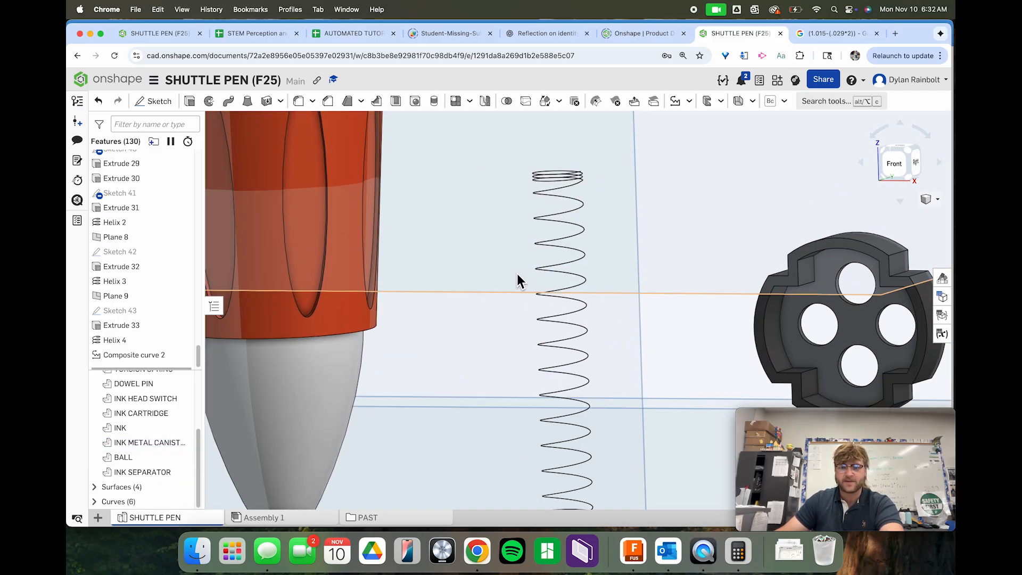
# Step: Examine where the bottom coil ends and how the spring lies relative to the Front and Right planes
pyautogui.scroll(-5, 576, 213)
pyautogui.scroll(4, 591, 362)
pyautogui.moveTo(584, 346)
pyautogui.mouseDown(button='right')
pyautogui.moveTo(595, 349)
pyautogui.moveTo(593, 370)
pyautogui.moveTo(612, 328)
pyautogui.moveTo(592, 328)
pyautogui.mouseUp(button='right')
pyautogui.scroll(8, 592, 329)
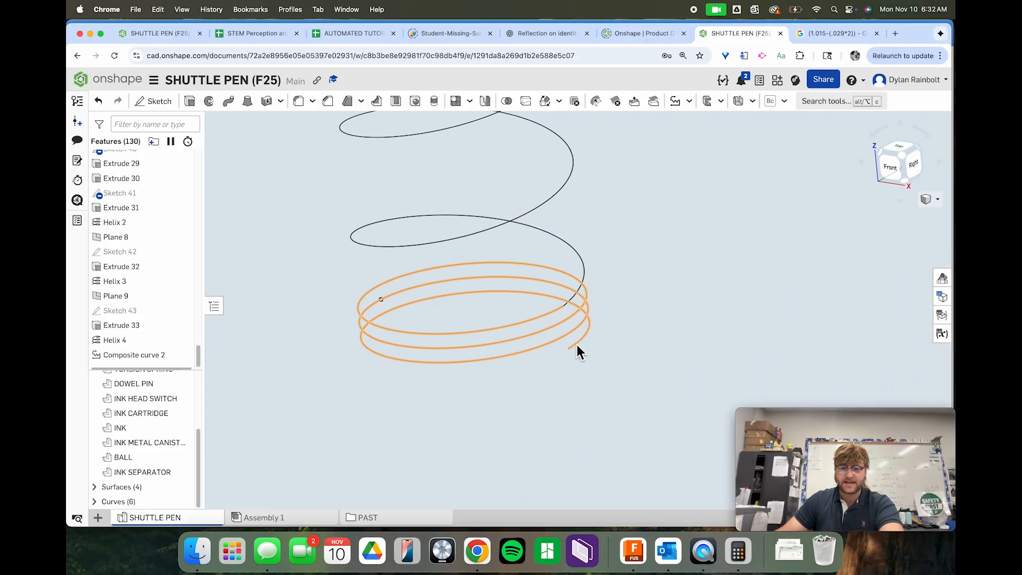
pyautogui.scroll(-10, 576, 343)
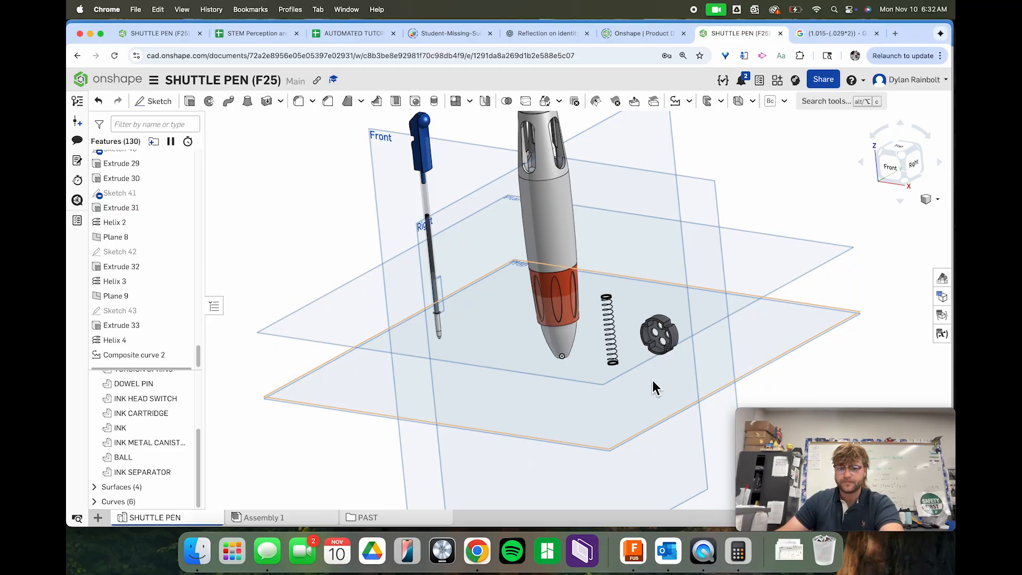
pyautogui.scroll(4, 652, 380)
pyautogui.moveTo(647, 381); pyautogui.dragTo(604, 370, button='right')
pyautogui.scroll(-5, 603, 369)
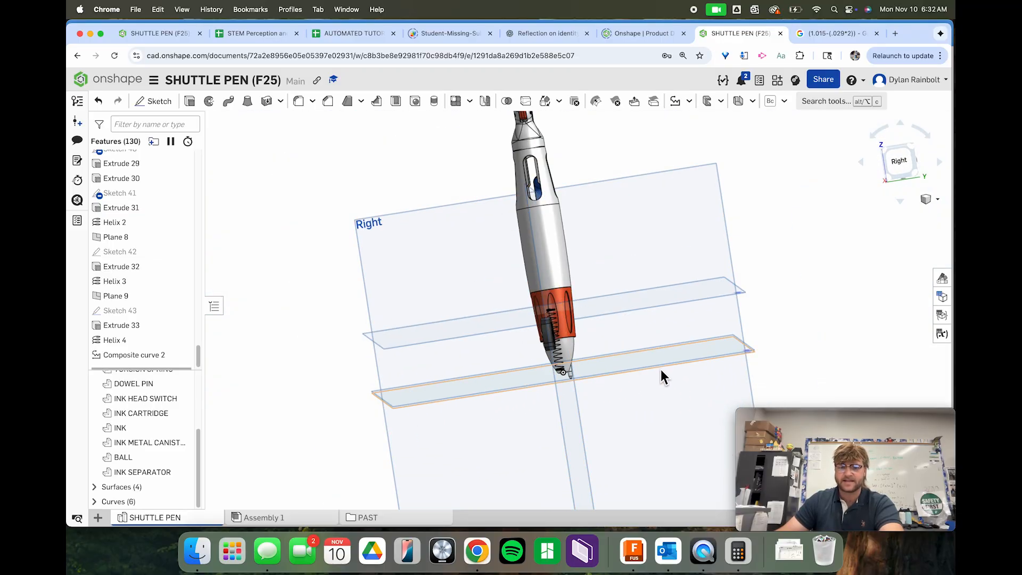
pyautogui.moveTo(668, 368); pyautogui.dragTo(647, 374, button='right')
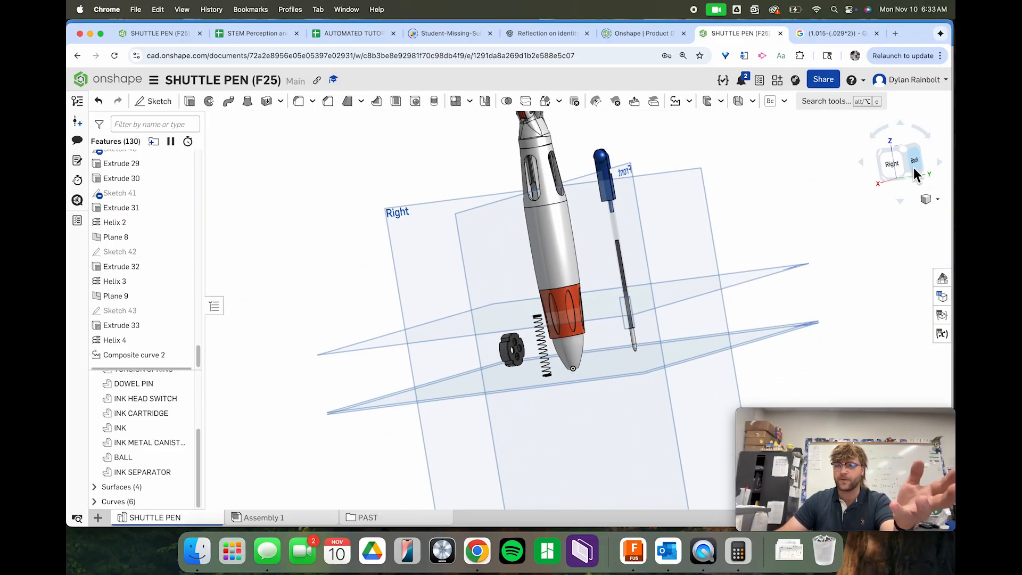
# Step: Start a sketch on the Front plane and project the lower end point of the spring curve into it
pyautogui.click(914, 165)
pyautogui.click(509, 272)
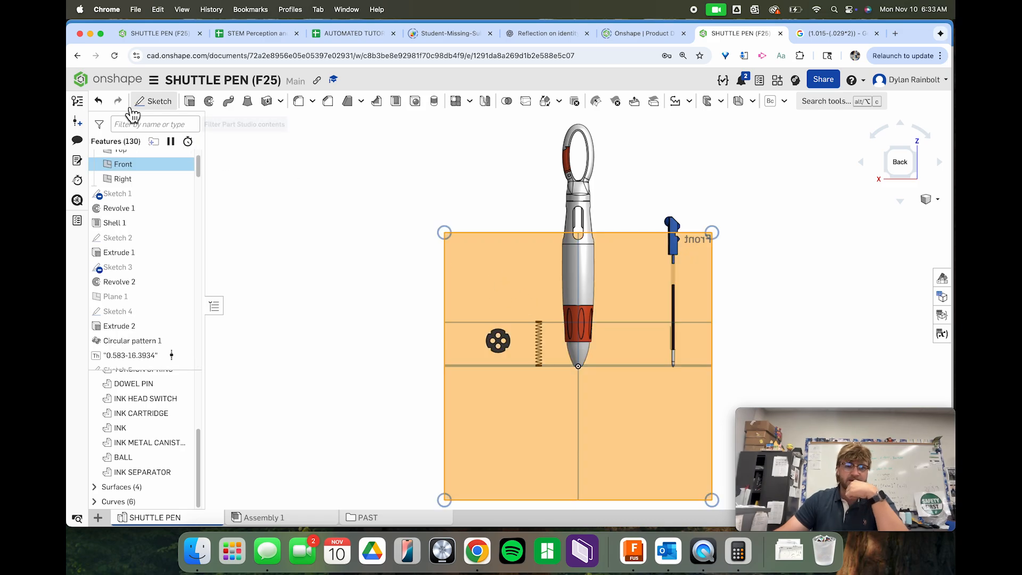
pyautogui.click(157, 102)
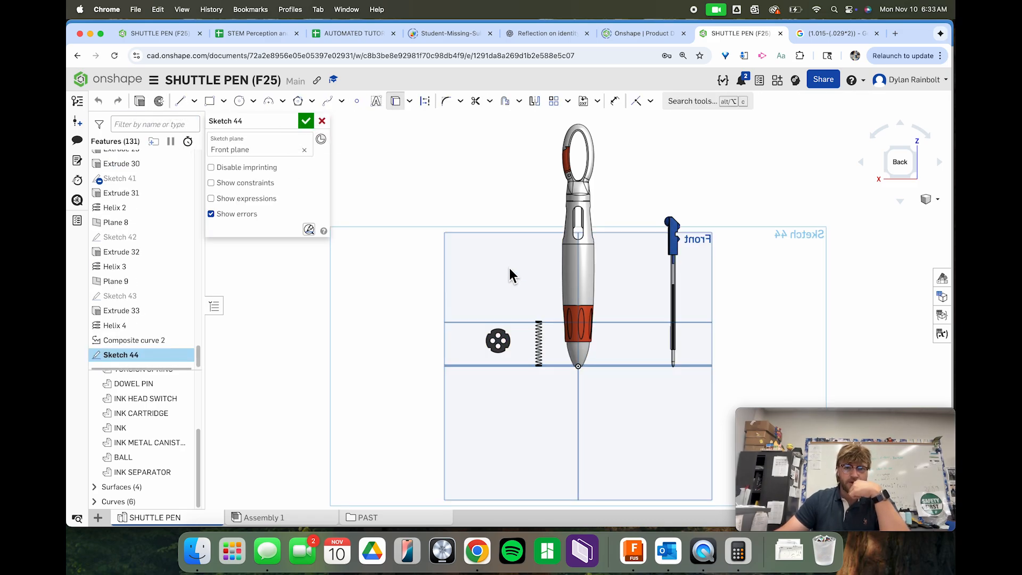
pyautogui.moveTo(509, 267); pyautogui.dragTo(541, 302, button='right')
pyautogui.scroll(10, 558, 382)
pyautogui.scroll(5, 468, 226)
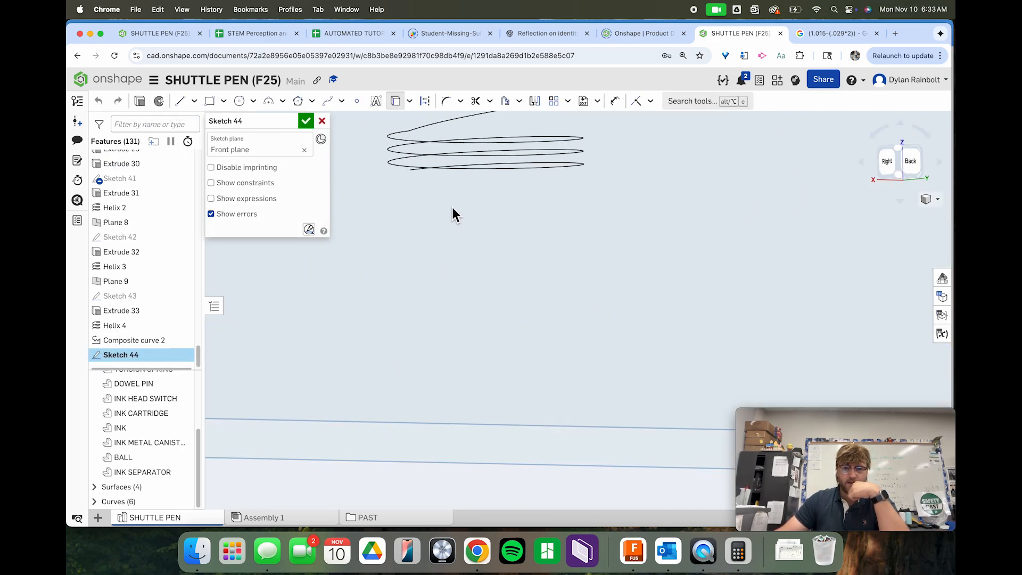
pyautogui.scroll(5, 414, 175)
pyautogui.click(401, 161)
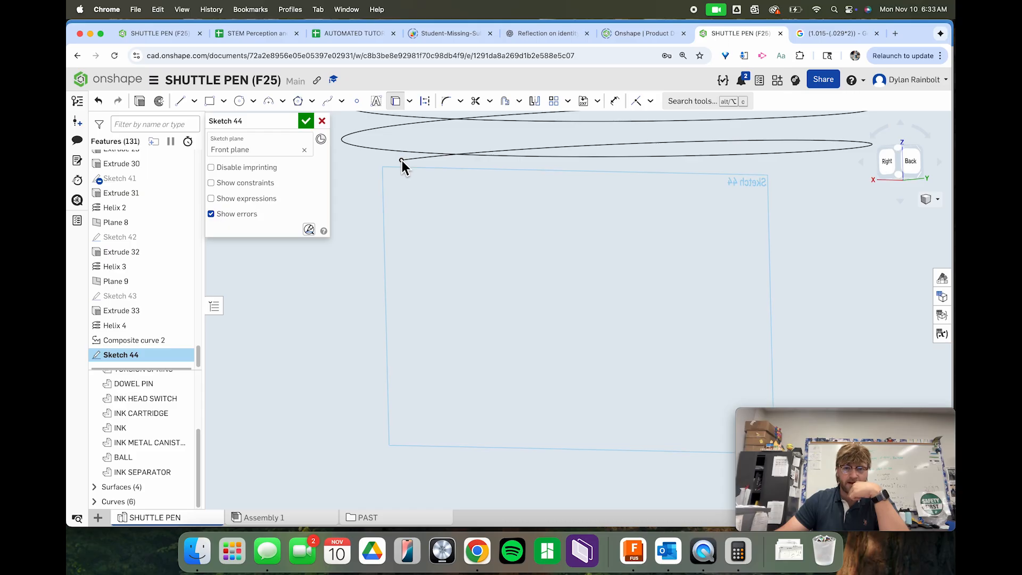
# Step: Sketch a circle of 0.009 in diameter centred on the projected end point, and finish the sketch
pyautogui.scroll(-10, 464, 205)
pyautogui.click(911, 163)
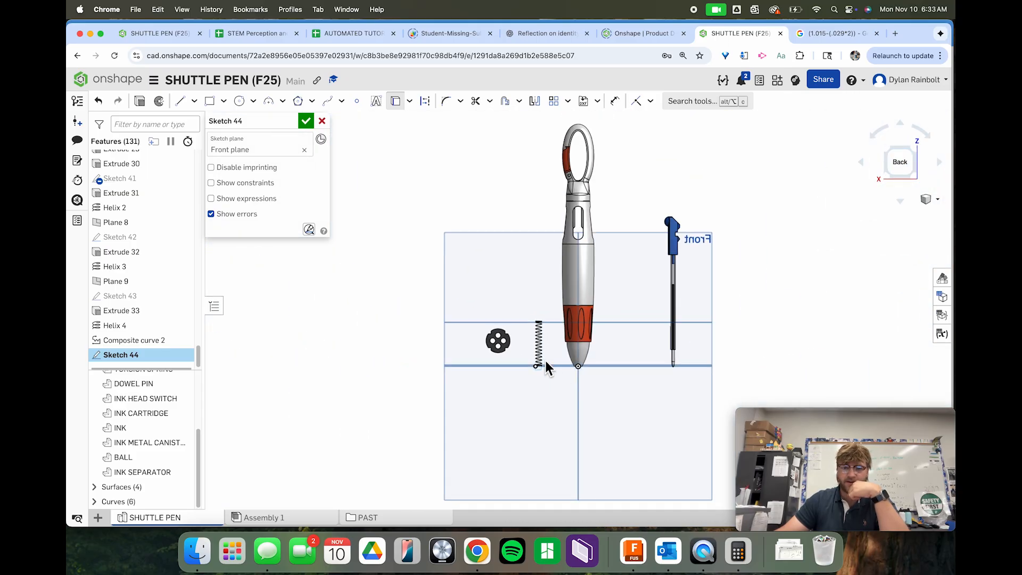
pyautogui.scroll(10, 544, 360)
pyautogui.scroll(5, 509, 434)
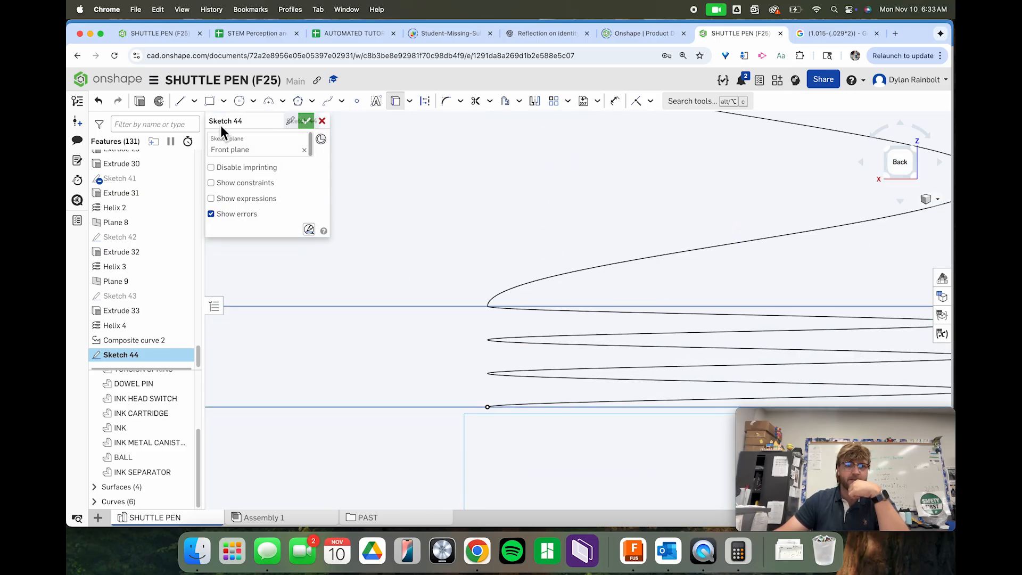
pyautogui.click(239, 101)
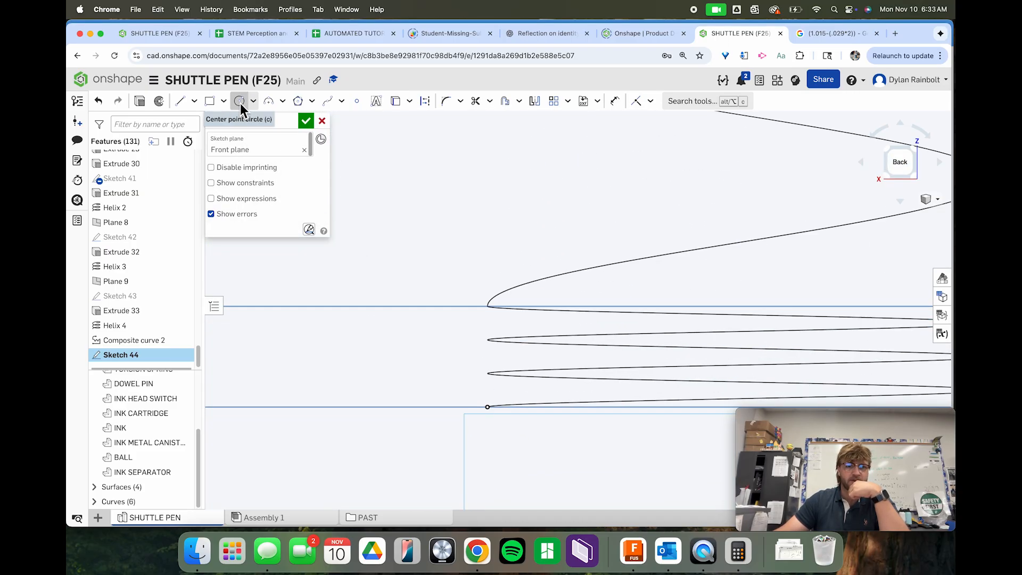
pyautogui.click(489, 408)
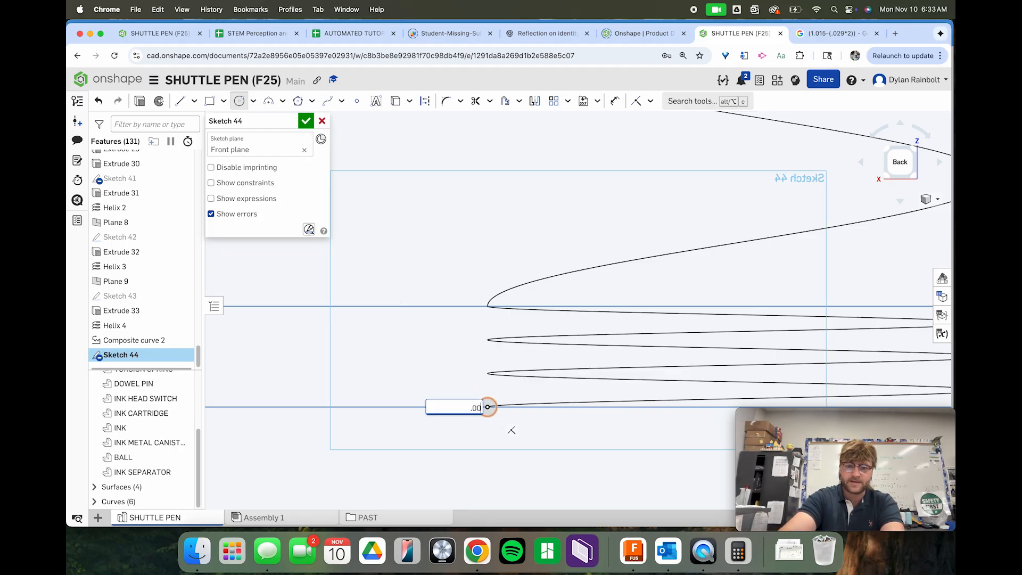
pyautogui.write('0.009')
pyautogui.press('Return')
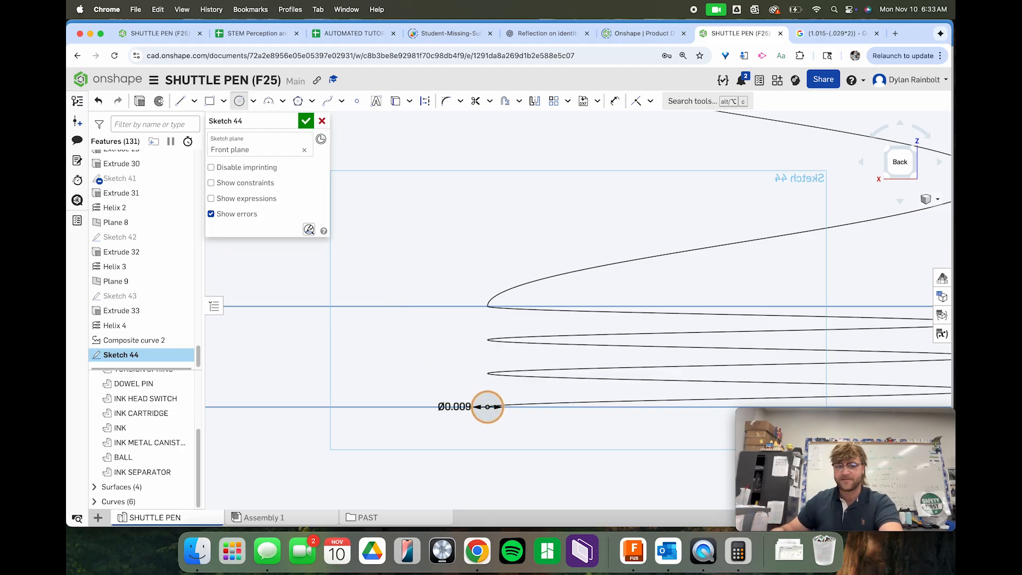
pyautogui.click(306, 121)
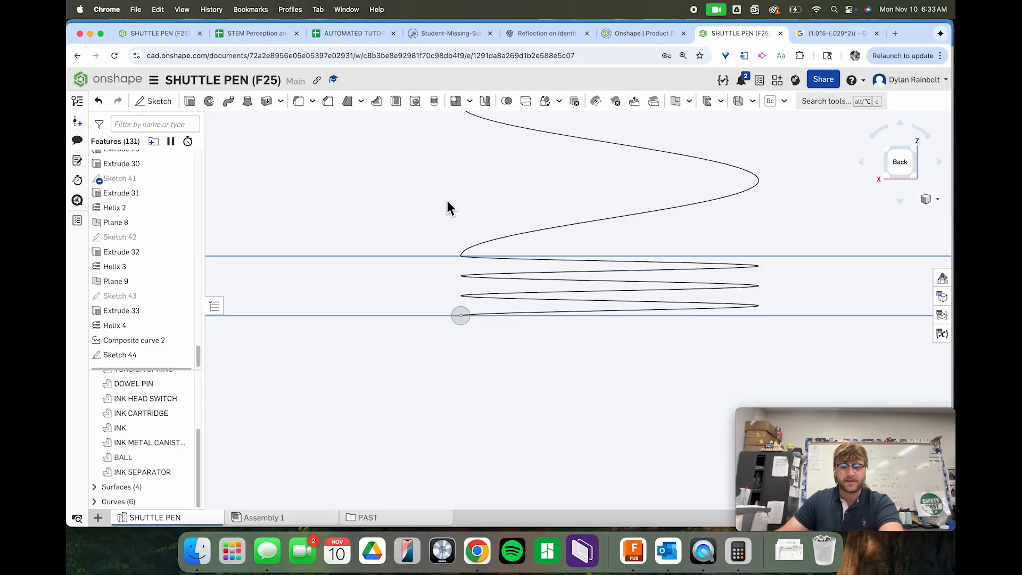
# Step: Set up a new solid sweep with the small circle at the spring's lower end as its profile
pyautogui.click(247, 100)
pyautogui.scroll(3, 493, 321)
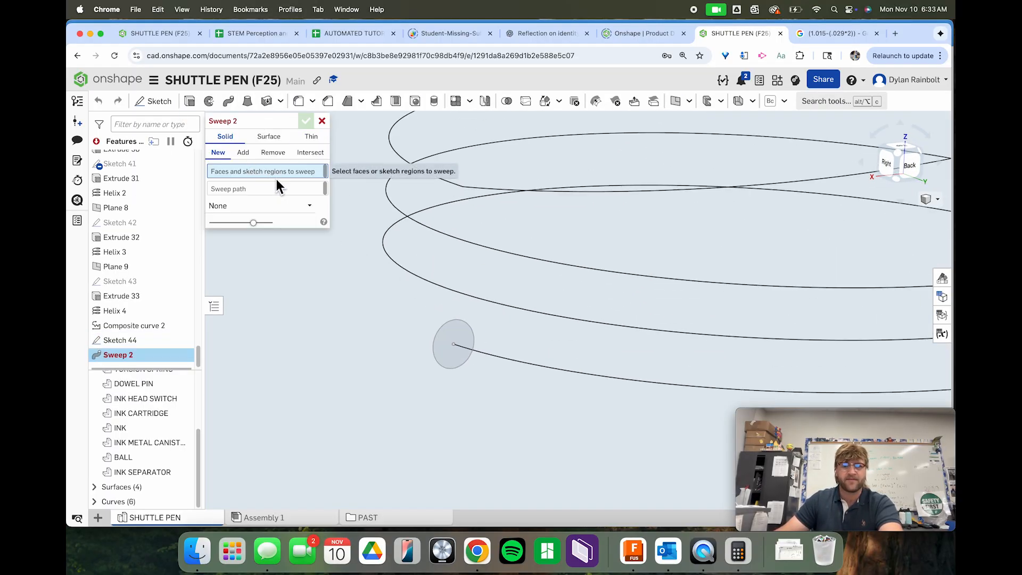
pyautogui.scroll(1, 446, 347)
pyautogui.click(442, 339)
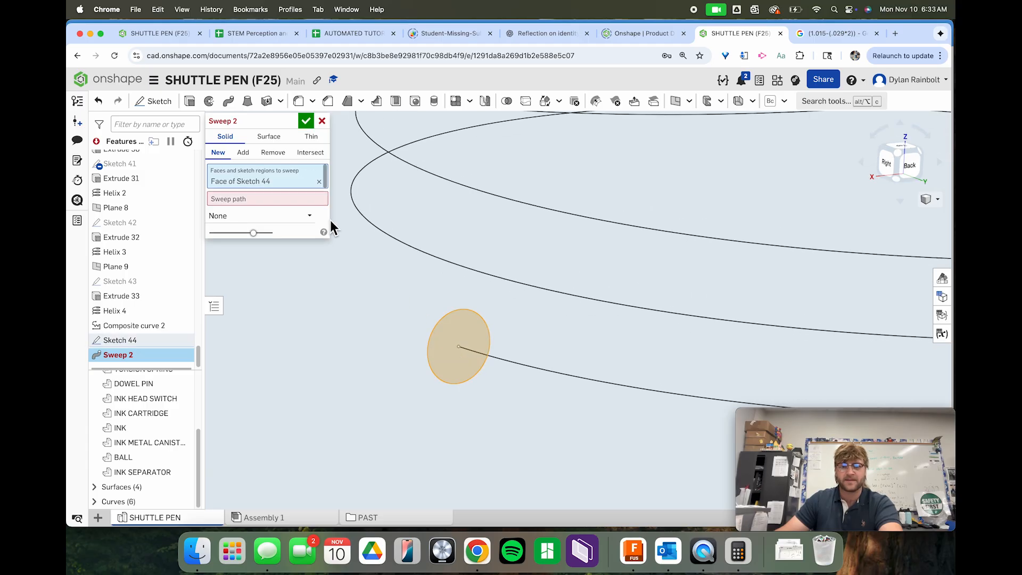
# Step: Use the composite curve, Curve 6, as the sweep path for the spring and complete the sweep
pyautogui.click(266, 201)
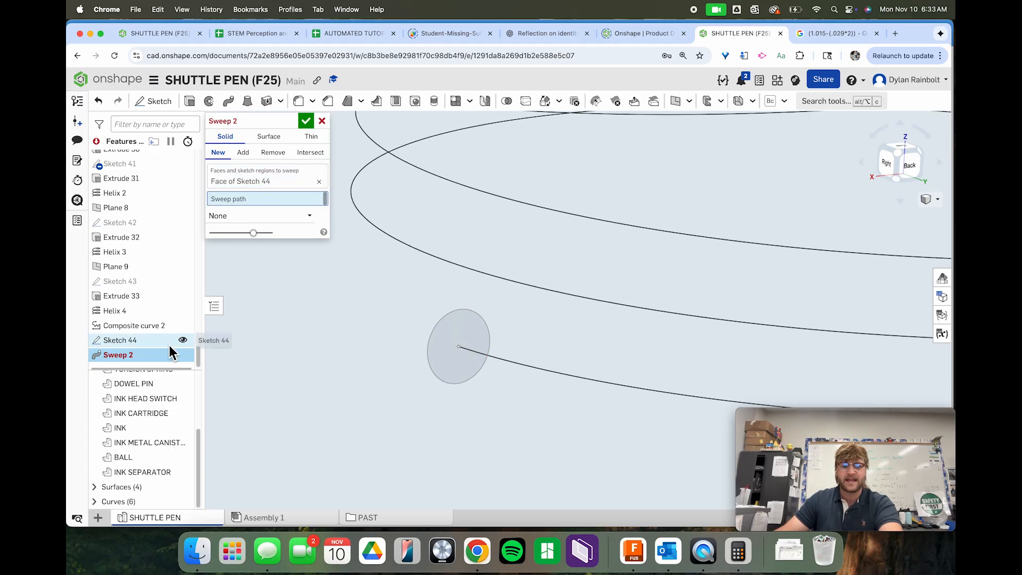
pyautogui.click(94, 501)
pyautogui.scroll(-2, 125, 468)
pyautogui.scroll(-1, 149, 318)
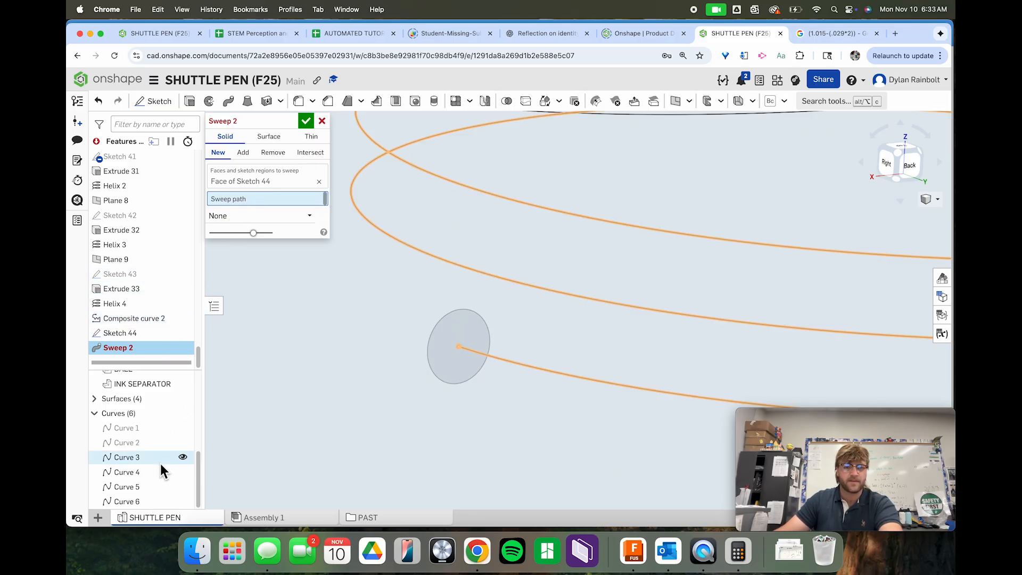
pyautogui.scroll(-5, 360, 416)
pyautogui.scroll(-5, 368, 426)
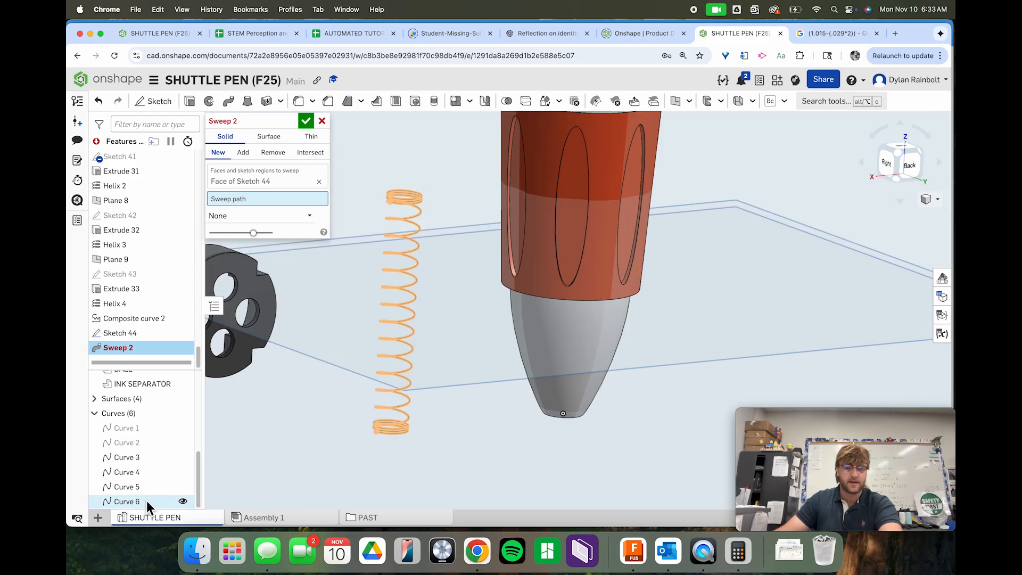
pyautogui.click(152, 501)
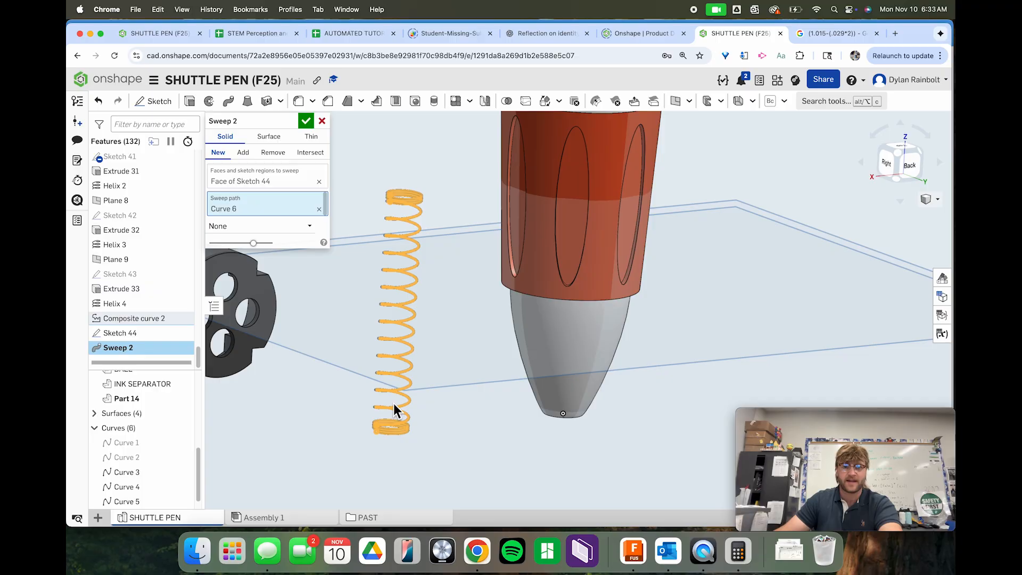
pyautogui.moveTo(464, 426); pyautogui.dragTo(420, 361, button='right')
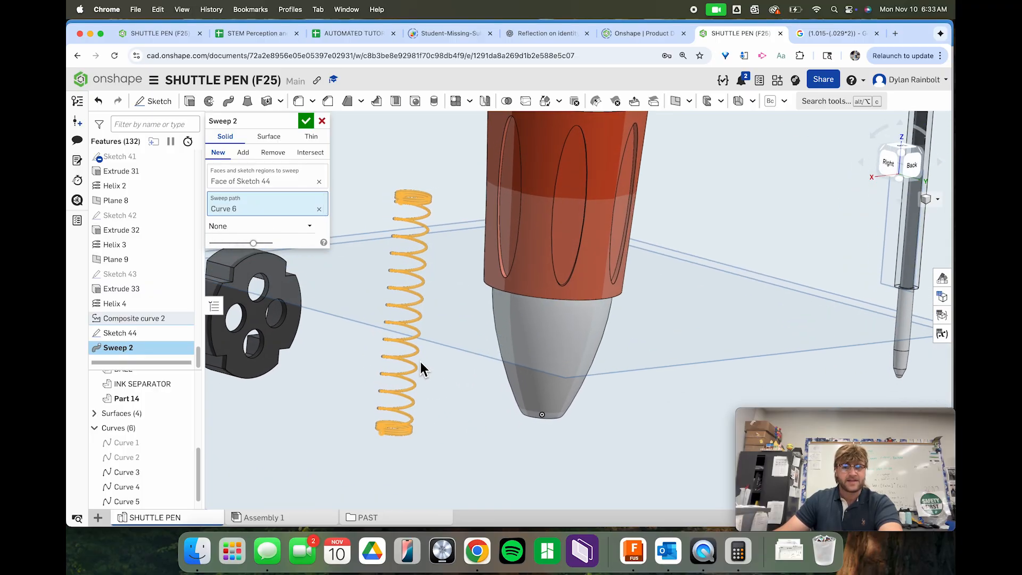
pyautogui.click(306, 120)
# Step: Hide all the curves and view the solid spring alongside the other pen parts
pyautogui.click(182, 426)
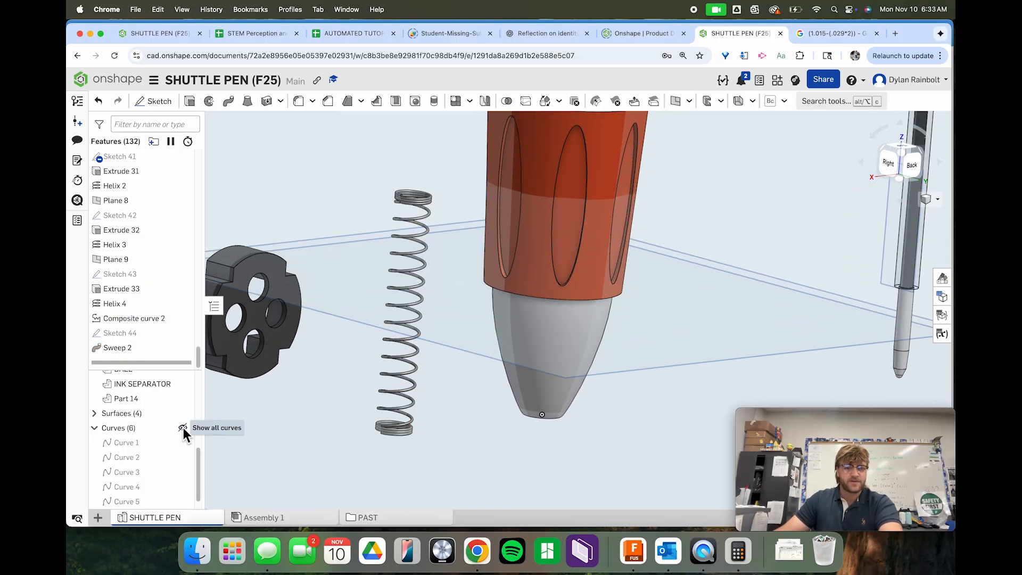
pyautogui.scroll(-2, 367, 434)
pyautogui.scroll(-5, 407, 435)
pyautogui.scroll(7, 384, 424)
pyautogui.moveTo(412, 429); pyautogui.dragTo(472, 434, button='right')
pyautogui.scroll(-10, 470, 429)
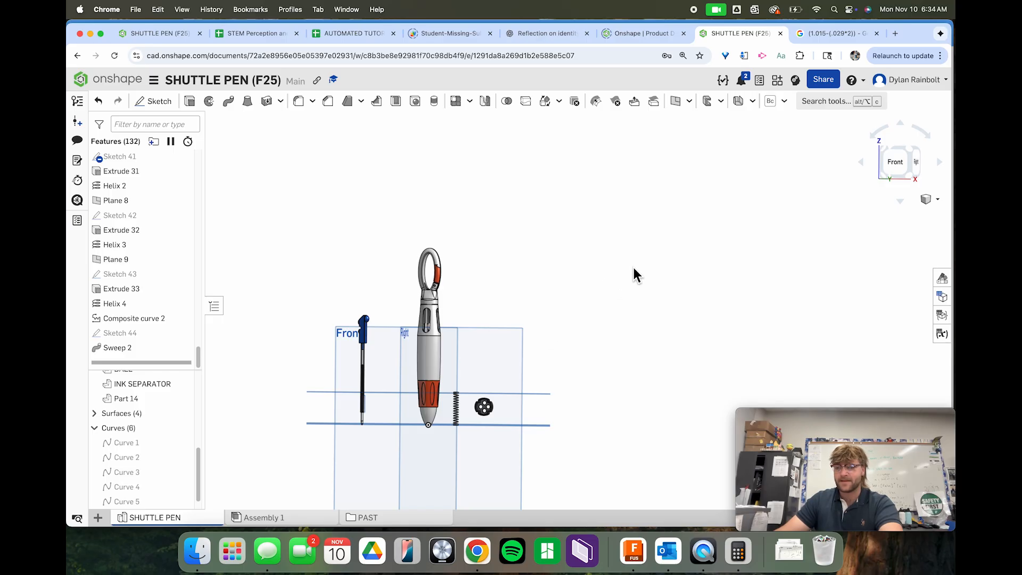
# Step: Inspect the ink cartridge and its blue switch head next to the pen housing from the front
pyautogui.moveTo(633, 267)
pyautogui.mouseDown(button='right')
pyautogui.moveTo(615, 279)
pyautogui.moveTo(640, 258)
pyautogui.mouseUp(button='right')
pyautogui.click(928, 197)
pyautogui.click(903, 212)
pyautogui.scroll(6, 623, 285)
pyautogui.scroll(-6, 544, 353)
pyautogui.moveTo(566, 329); pyautogui.dragTo(579, 337, button='right')
pyautogui.scroll(5, 431, 295)
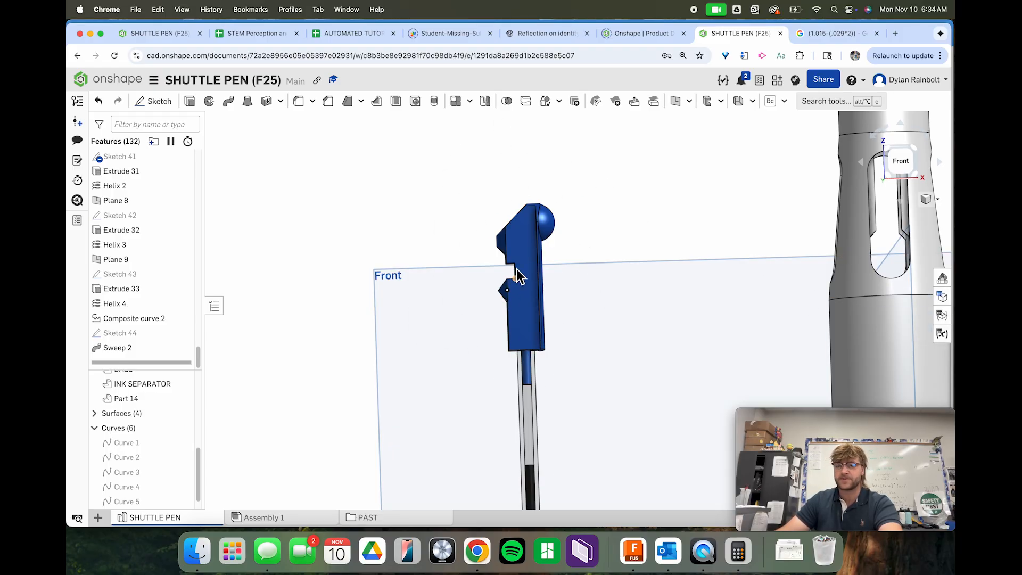
pyautogui.scroll(-10, 392, 172)
pyautogui.moveTo(765, 225); pyautogui.dragTo(761, 241, button='right')
pyautogui.scroll(10, 367, 241)
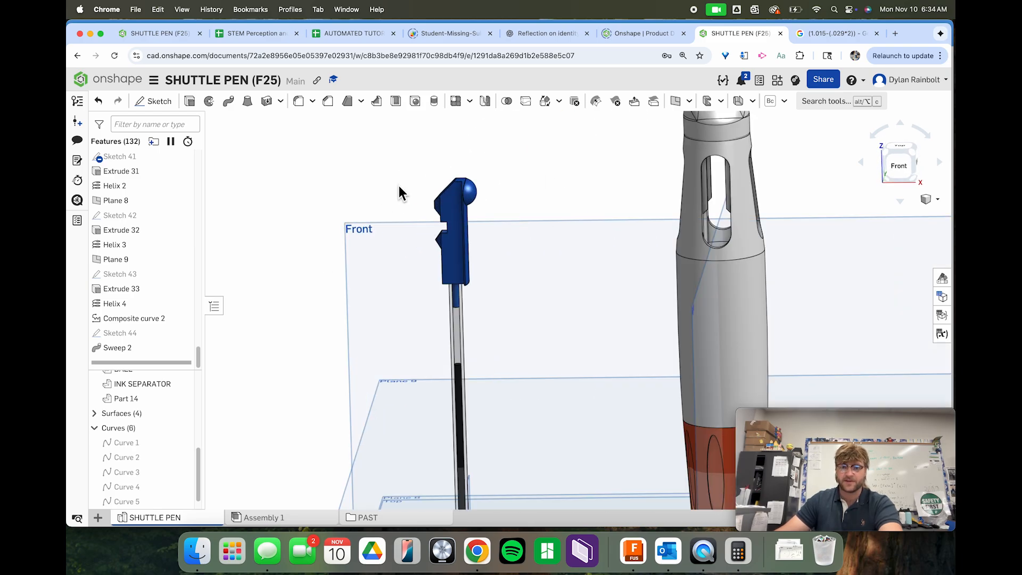
# Step: Examine the pen's rubber grip, carabiner clip and spring, and view the whole model at an angle
pyautogui.scroll(-10, 431, 207)
pyautogui.scroll(5, 514, 321)
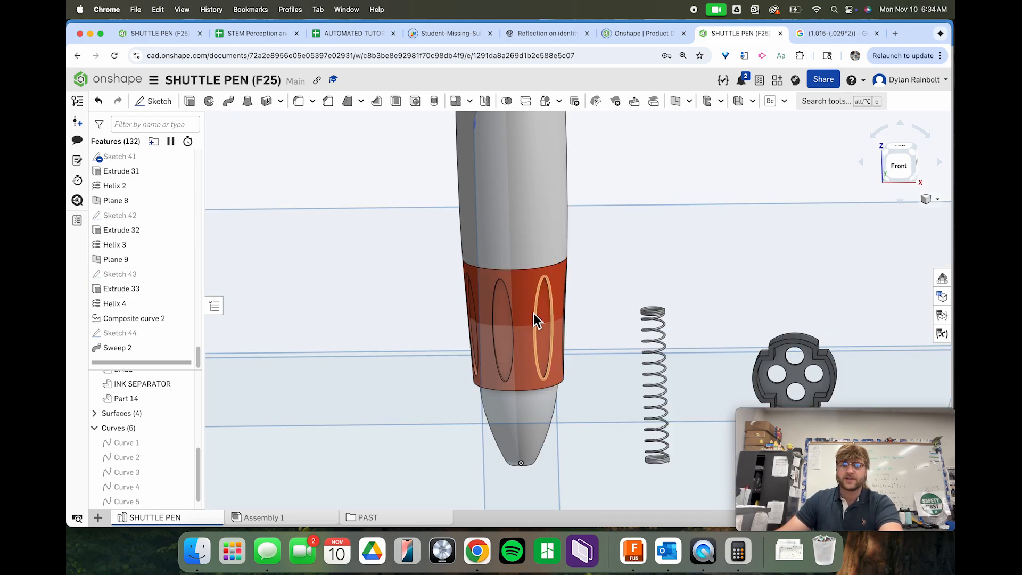
pyautogui.click(522, 310)
pyautogui.scroll(-5, 522, 310)
pyautogui.scroll(3, 537, 347)
pyautogui.scroll(3, 542, 157)
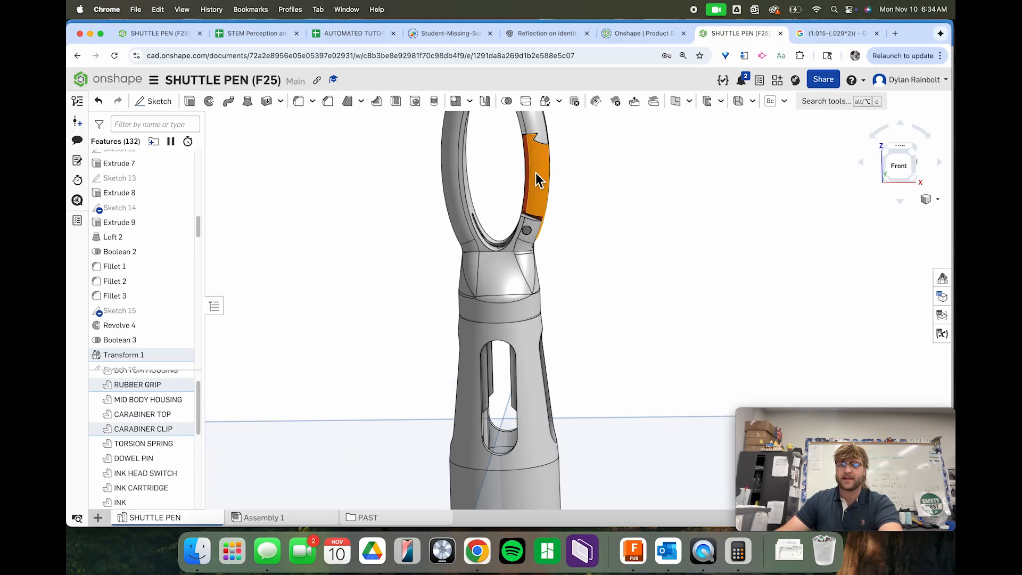
pyautogui.scroll(-8, 536, 172)
pyautogui.moveTo(692, 186)
pyautogui.mouseDown(button='right')
pyautogui.moveTo(685, 174)
pyautogui.moveTo(666, 184)
pyautogui.moveTo(682, 201)
pyautogui.mouseUp(button='right')
pyautogui.scroll(5, 567, 153)
pyautogui.scroll(-1, 570, 158)
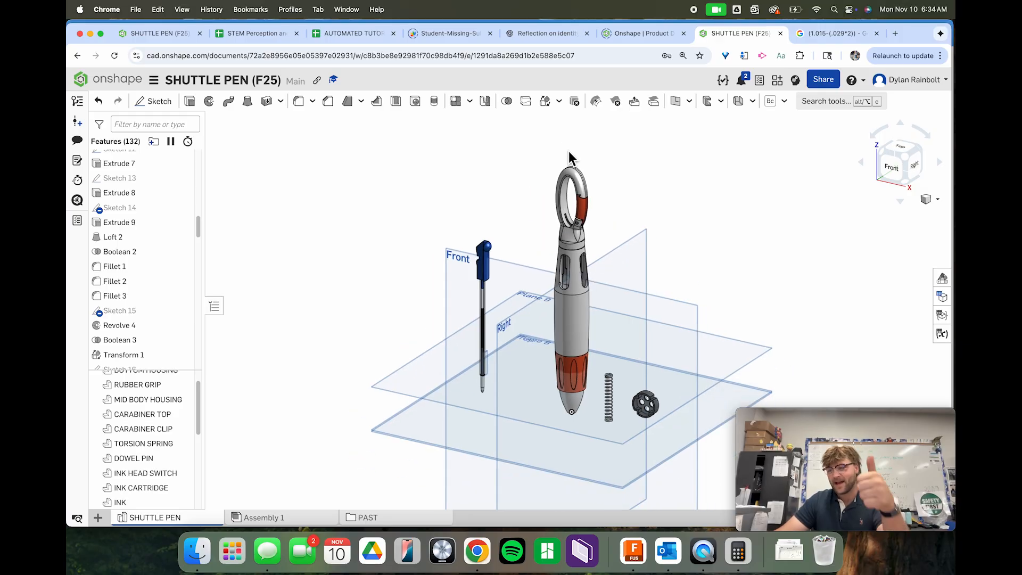